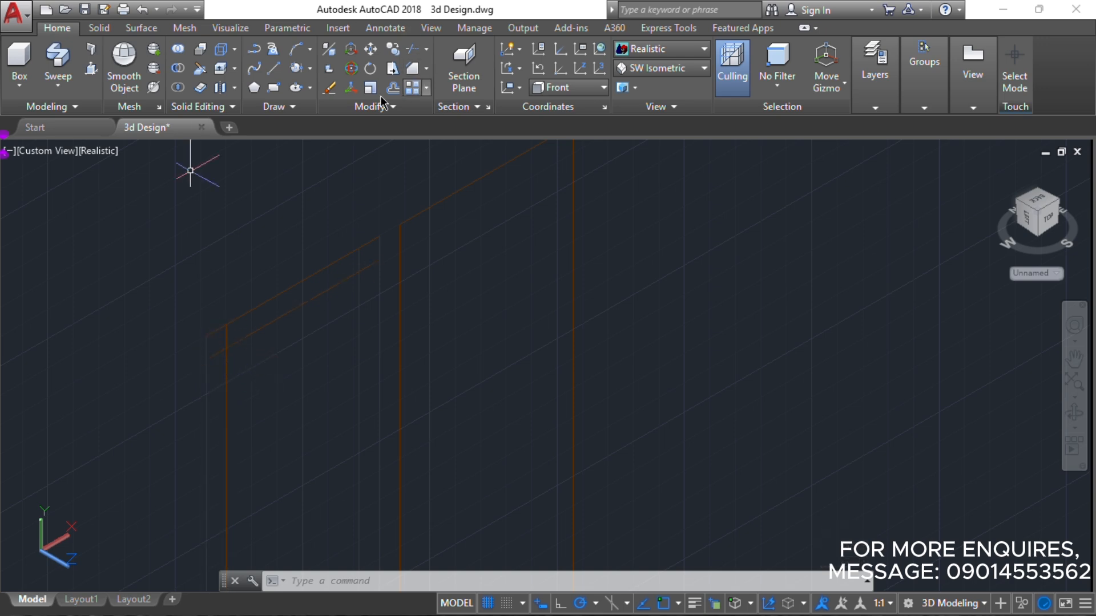
- Chamfer the two upper corners of the narrow upper panel's inner outline, with both chamfer distances set to 0
click(413, 69)
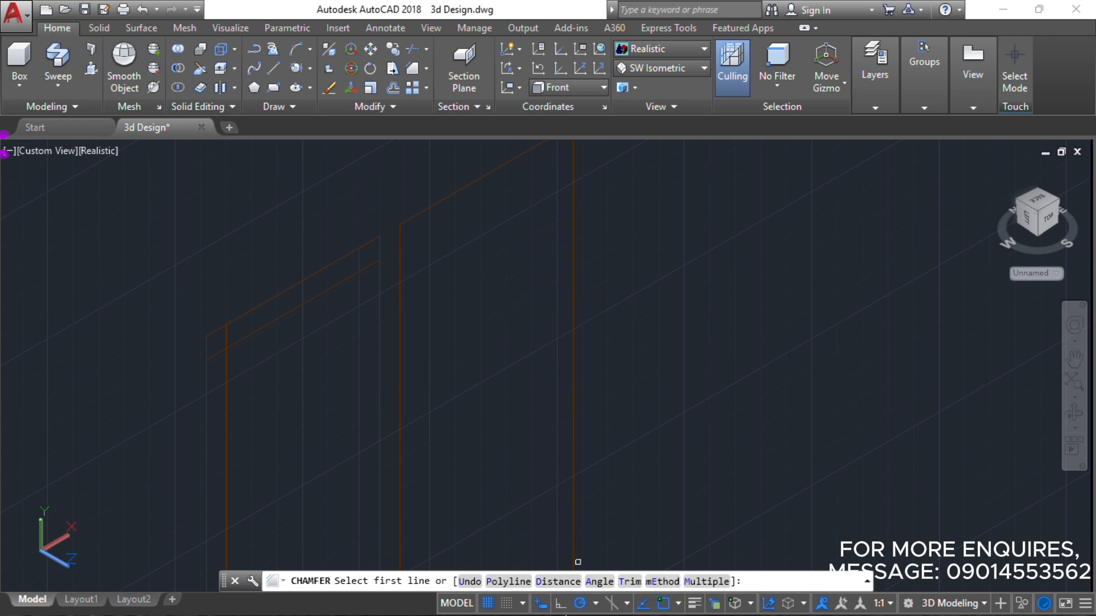
click(557, 581)
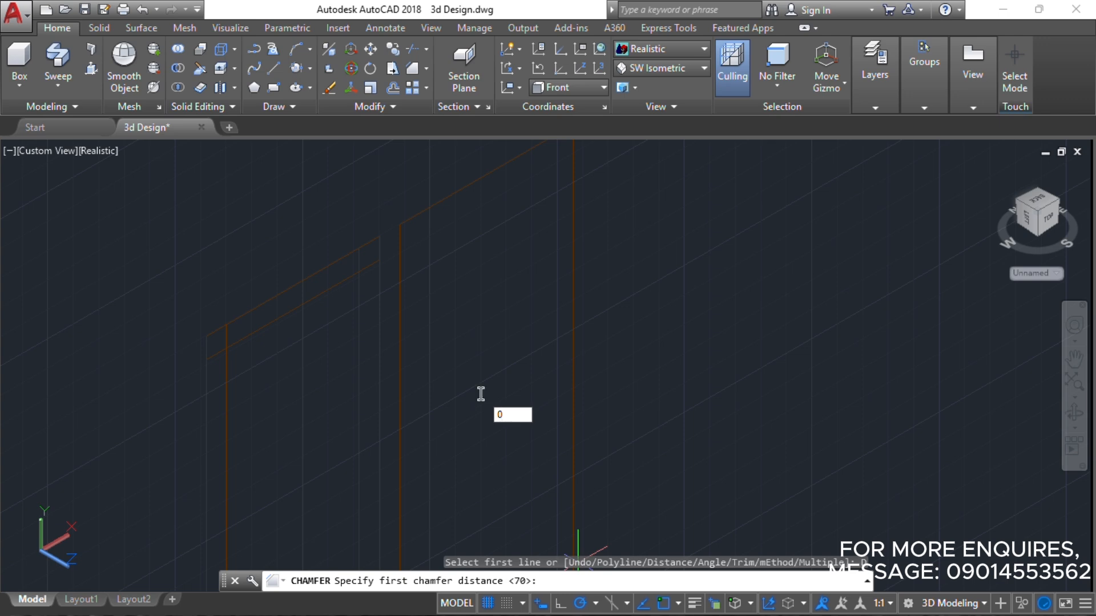
key(Return)
key(Return)
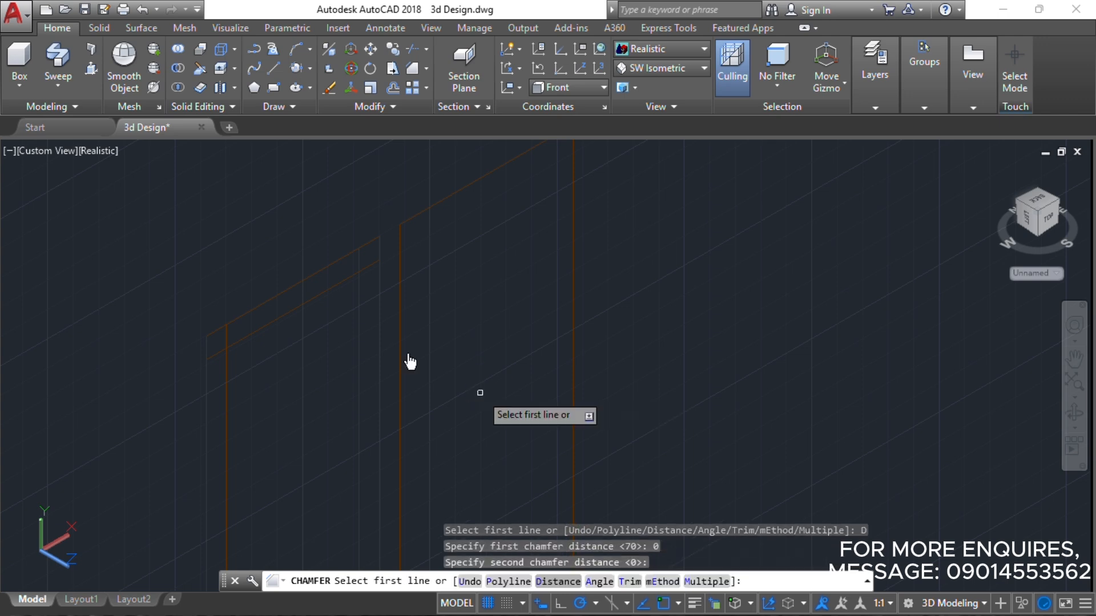
click(354, 293)
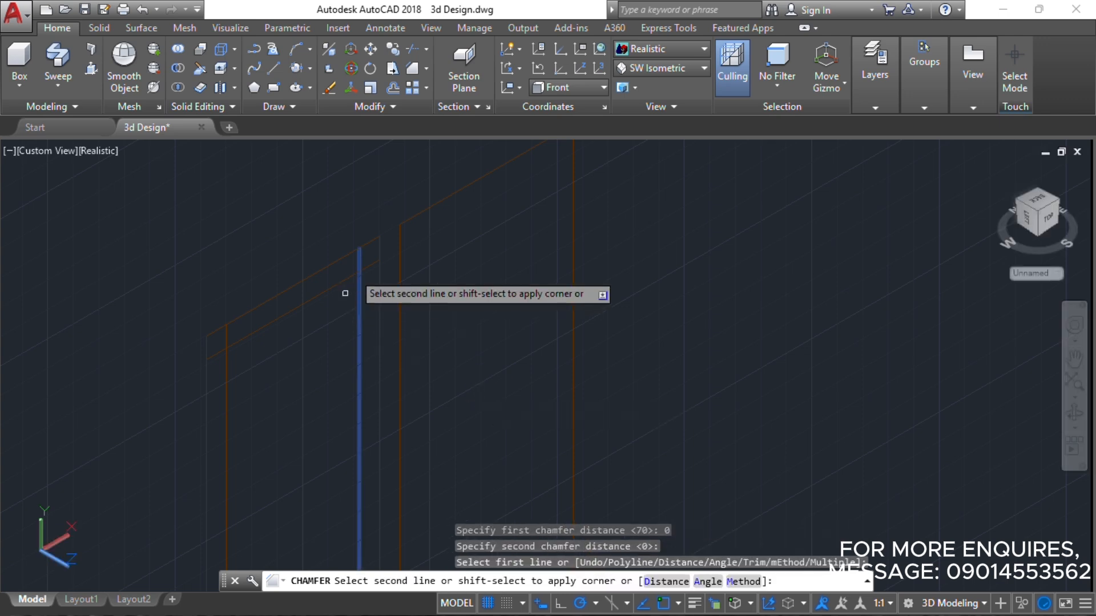
click(350, 277)
key(Return)
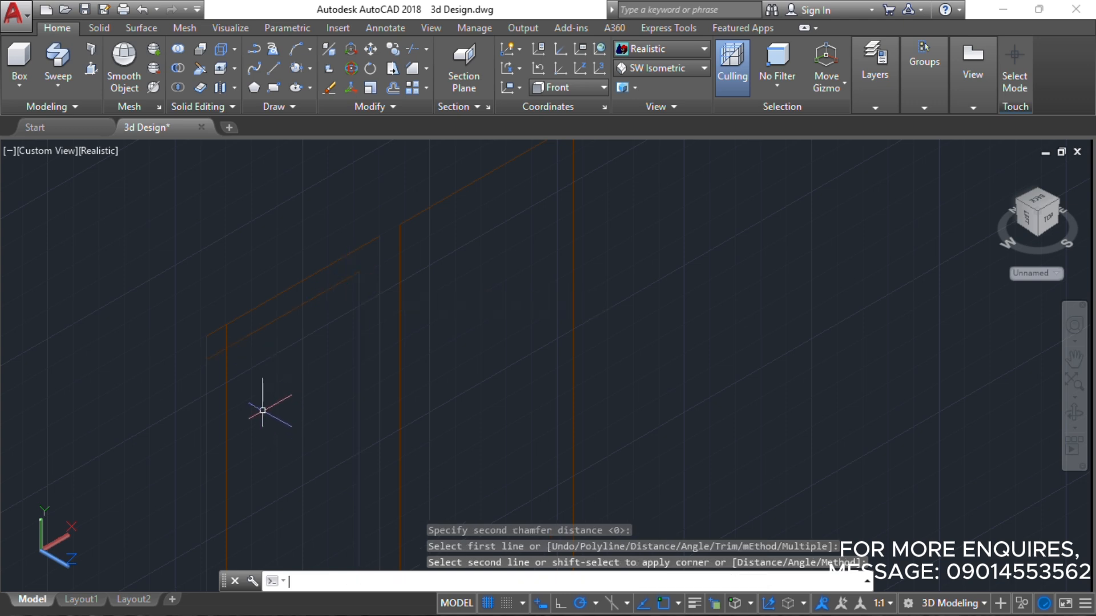
click(227, 364)
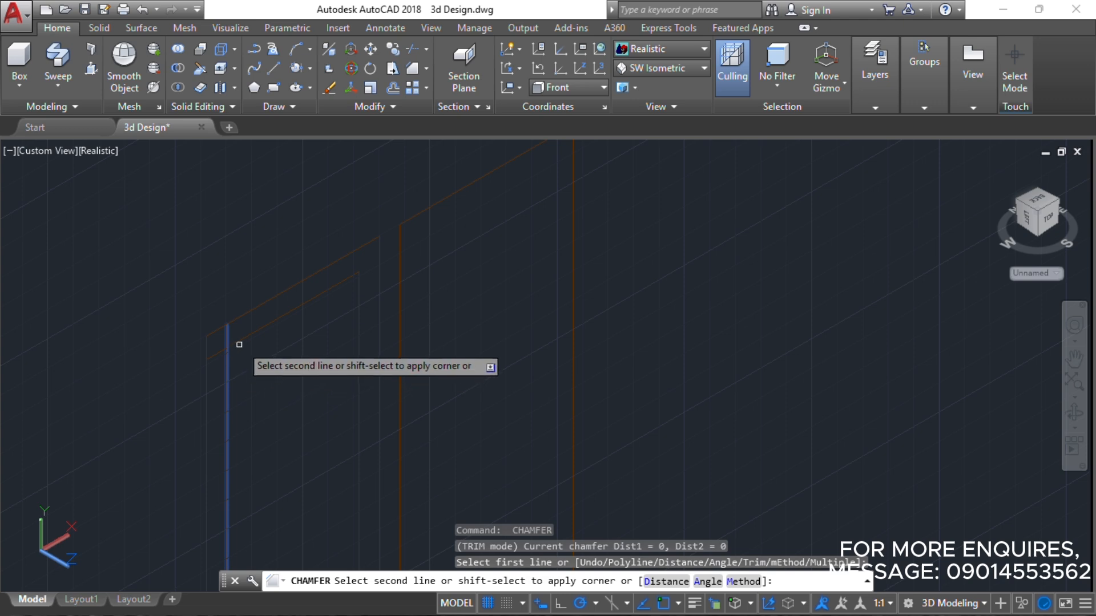
click(243, 340)
- Close the two lower corners of the narrow upper panel's inner outline with zero-distance chamfers
scroll(282, 403, down, 8)
middle_drag(274, 395, 320, 193)
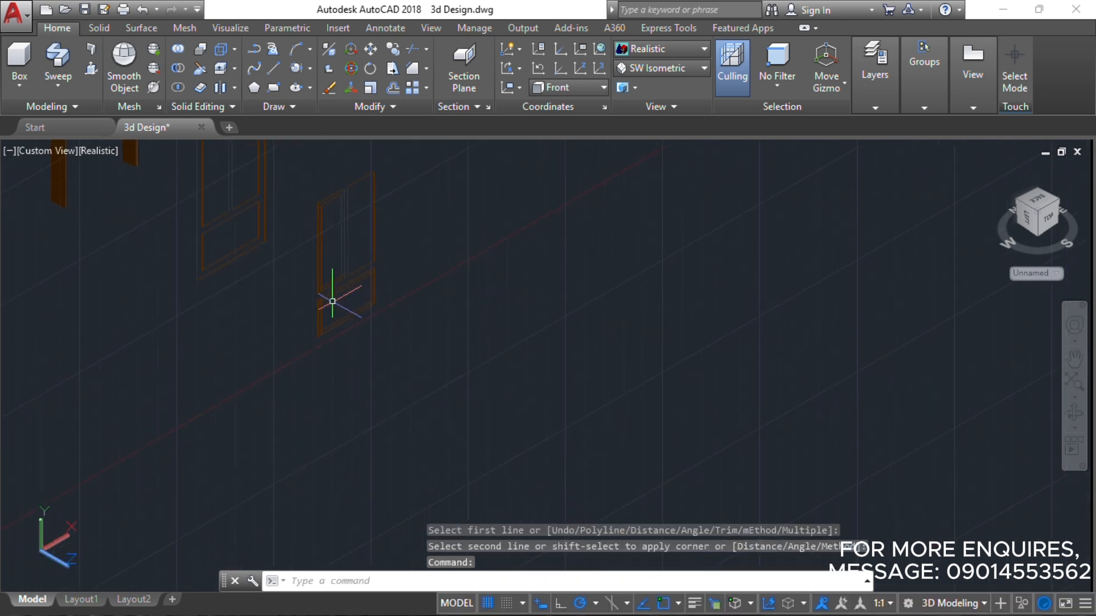
scroll(327, 291, up, 3)
scroll(325, 277, up, 3)
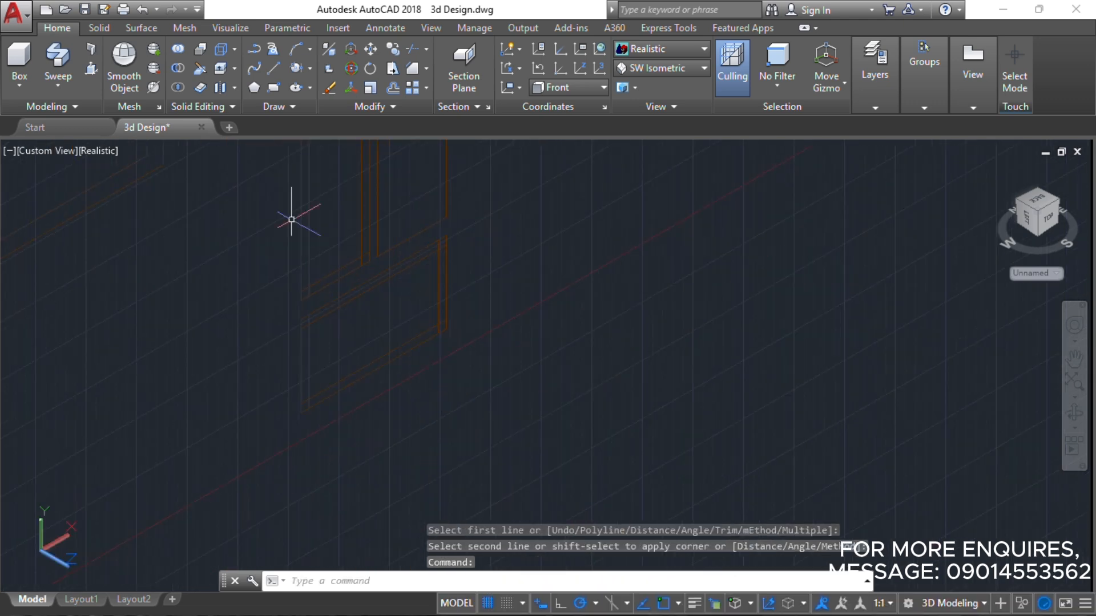
scroll(294, 215, up, 2)
key(Return)
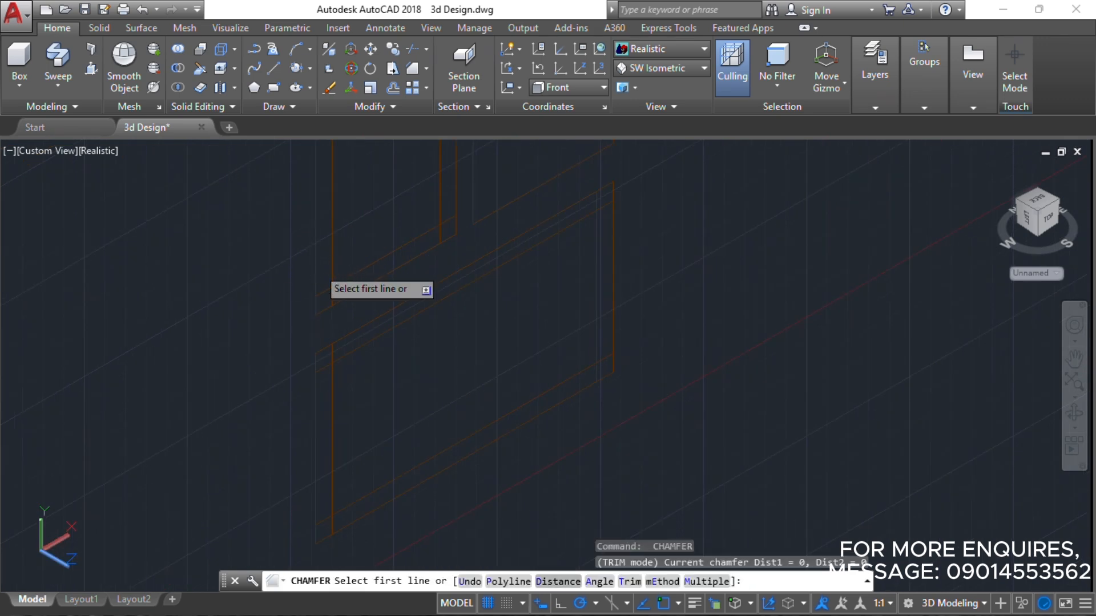
click(333, 257)
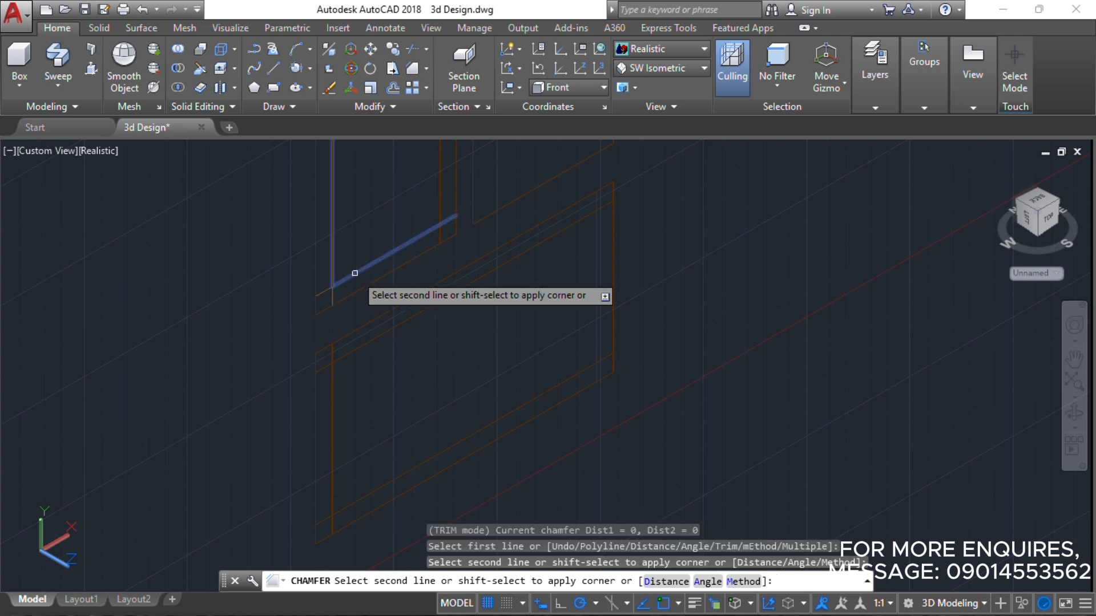
click(409, 244)
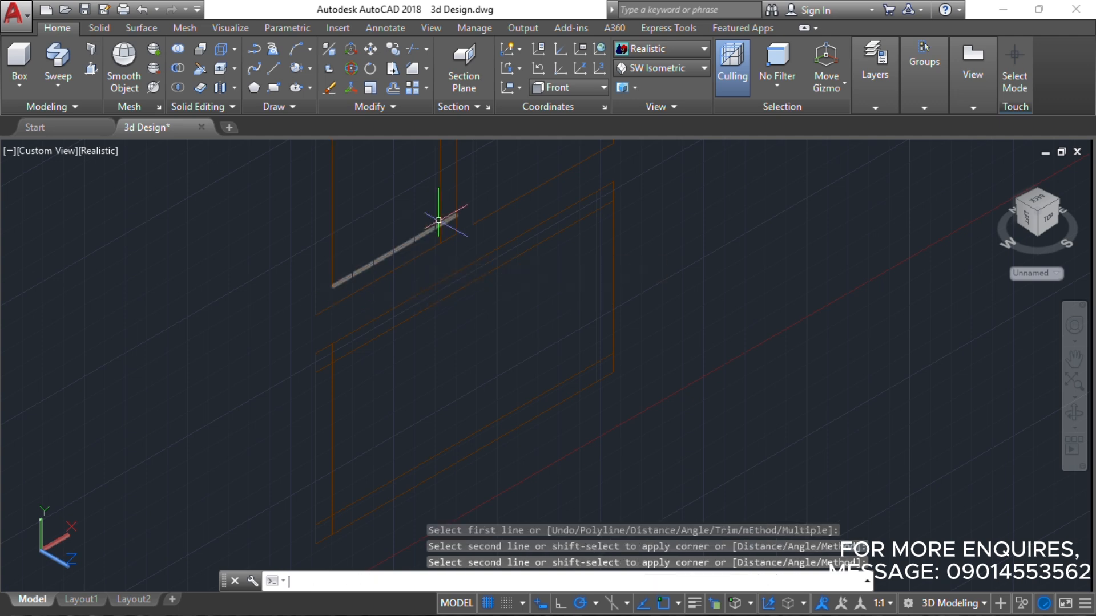
key(Return)
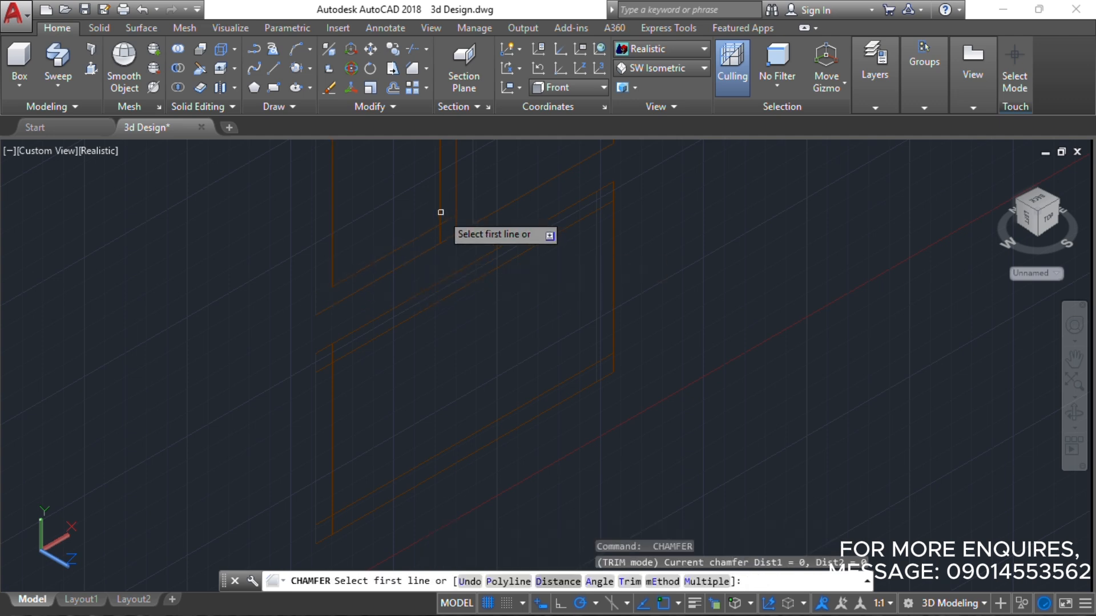
click(440, 212)
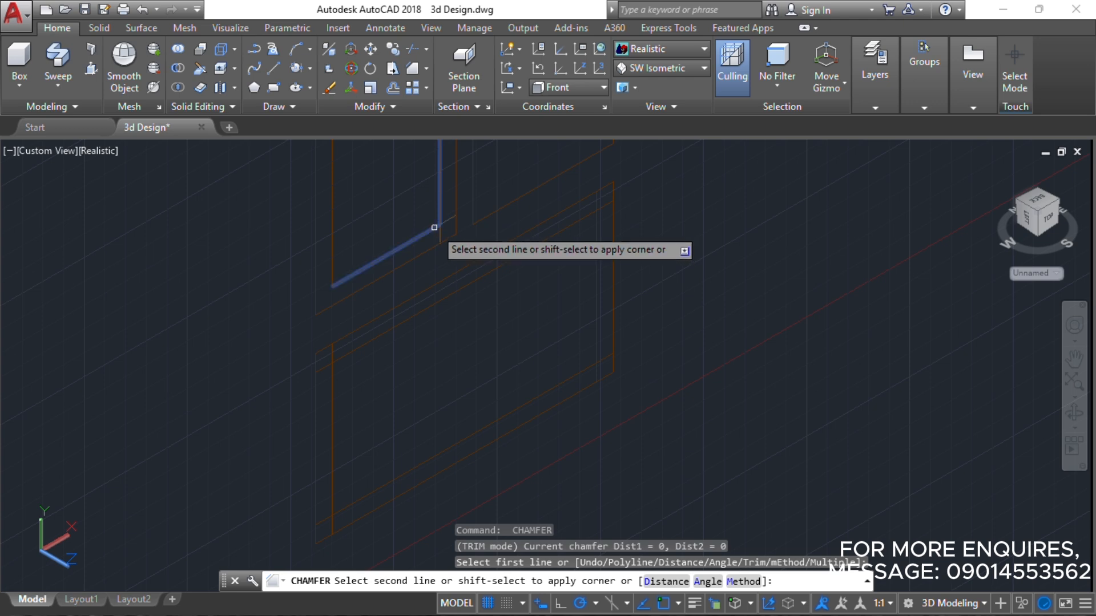
click(435, 227)
- Close the two upper corners of the wide bottom panel's inner outline with zero-distance chamfers
key(Return)
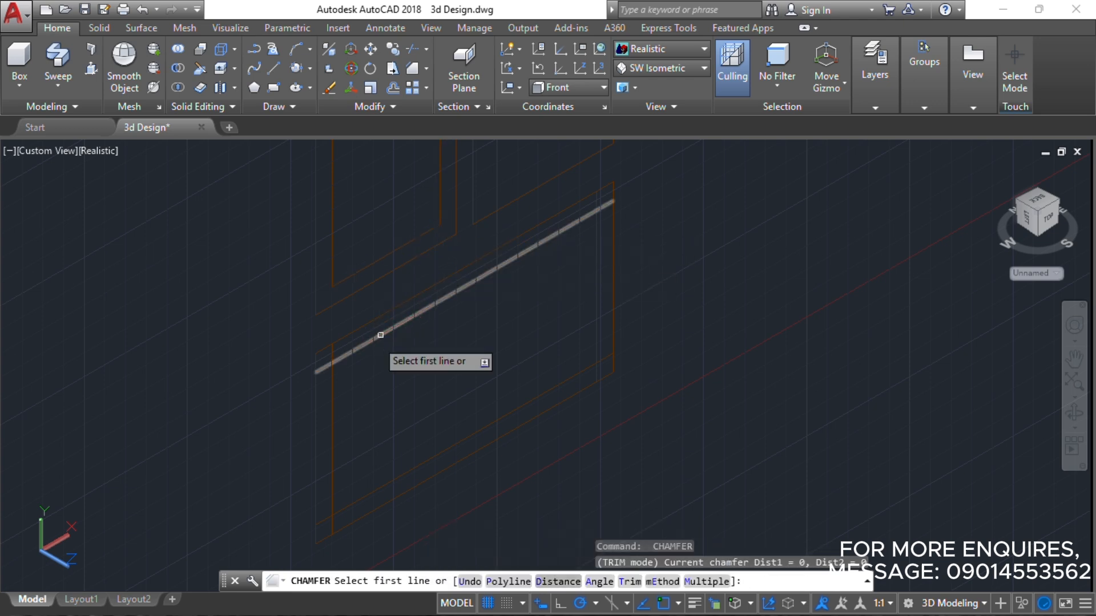
click(332, 376)
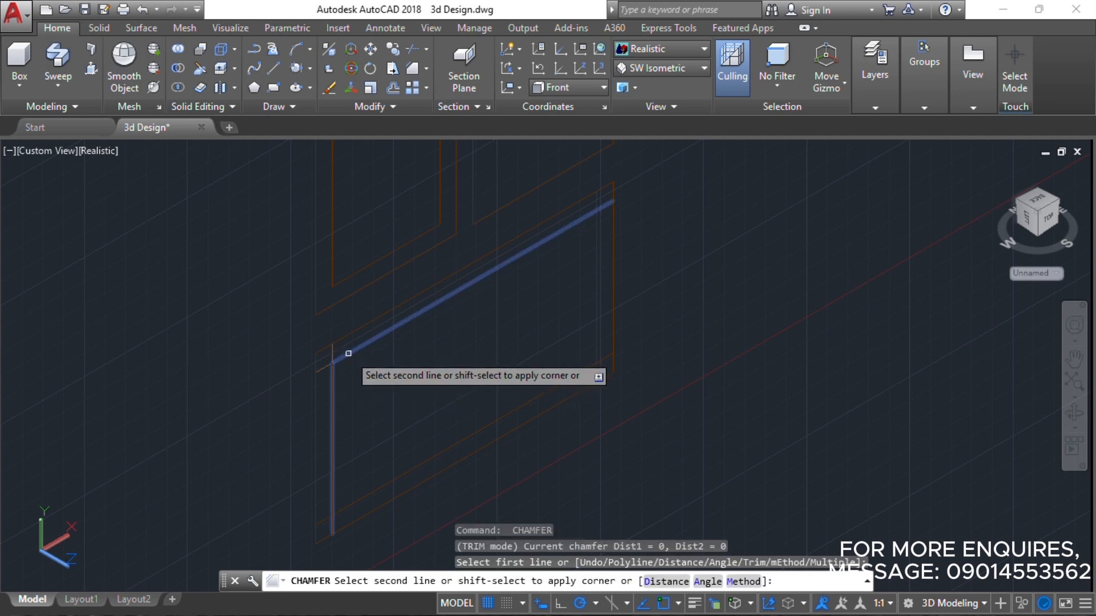
click(348, 353)
key(Return)
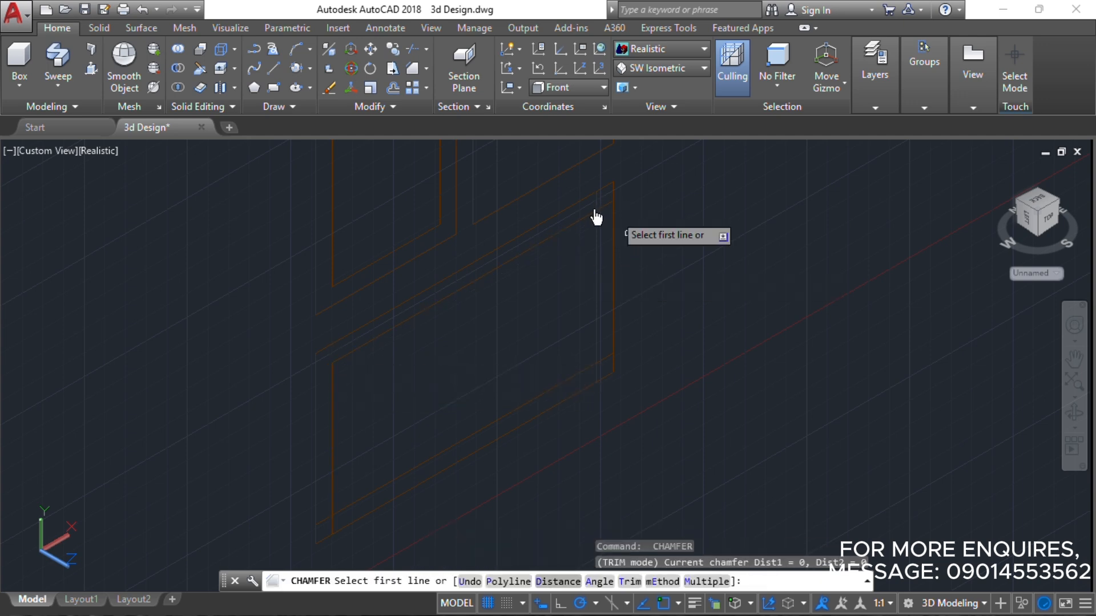
click(587, 215)
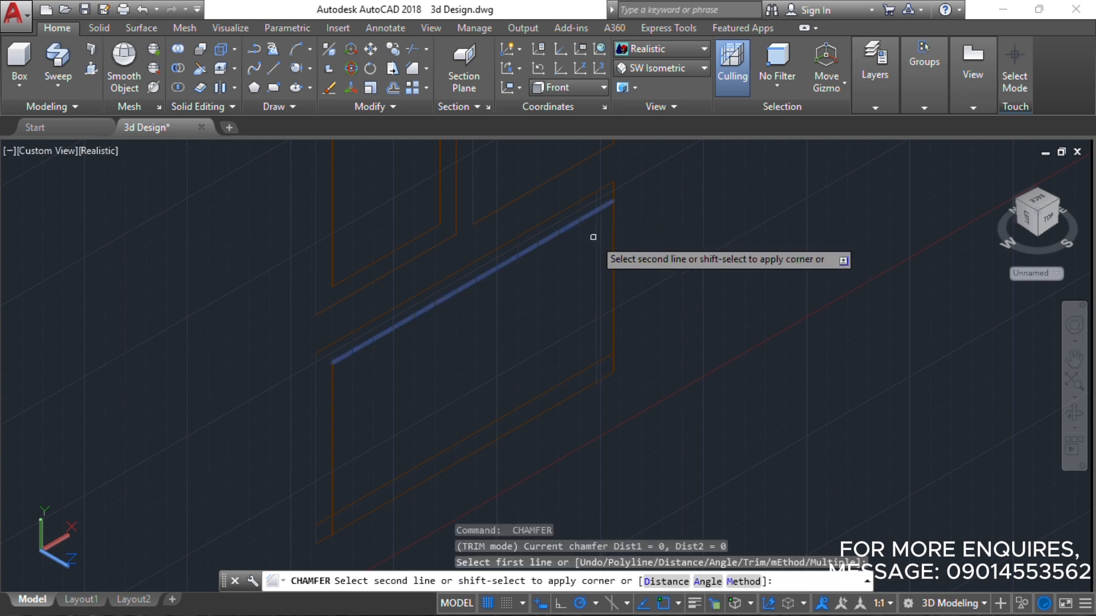
click(596, 222)
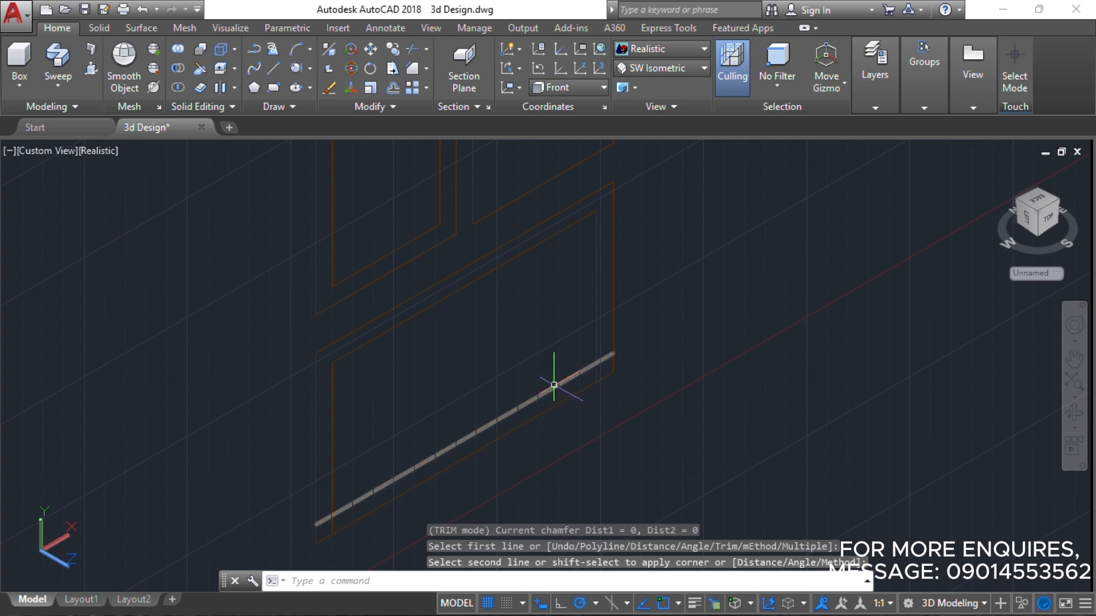
- Close the two lower corners of the wide bottom panel's inner outline with zero-distance chamfers
key(Return)
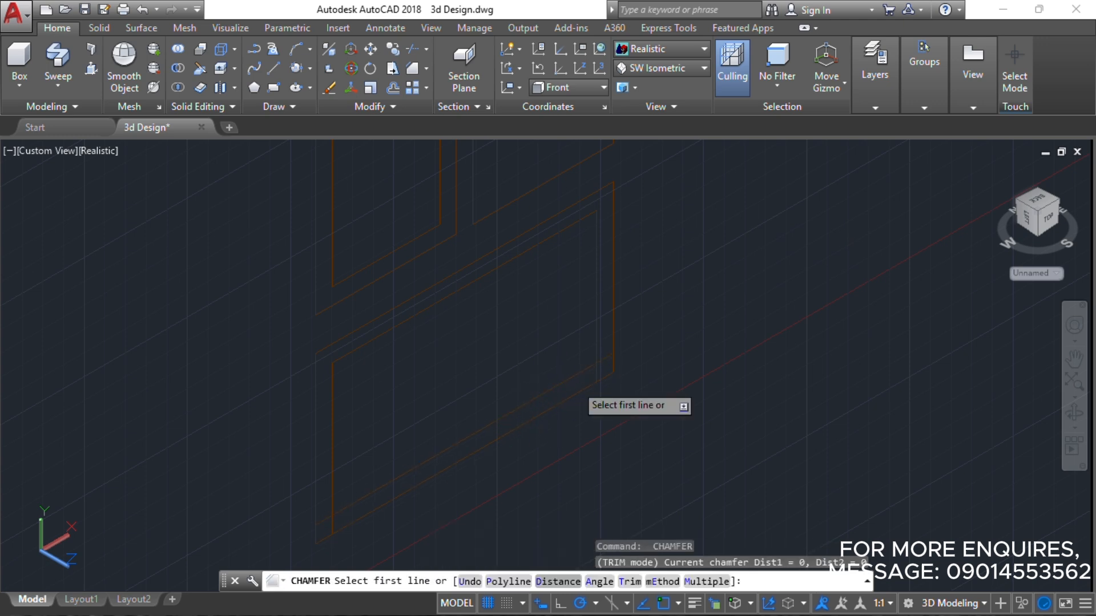
click(585, 366)
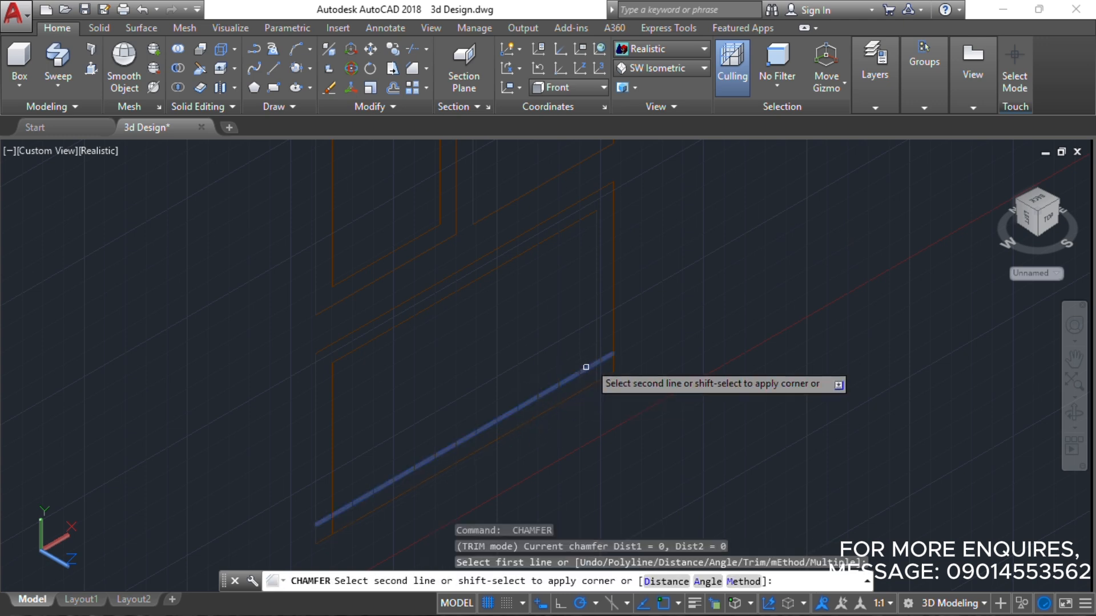
click(594, 348)
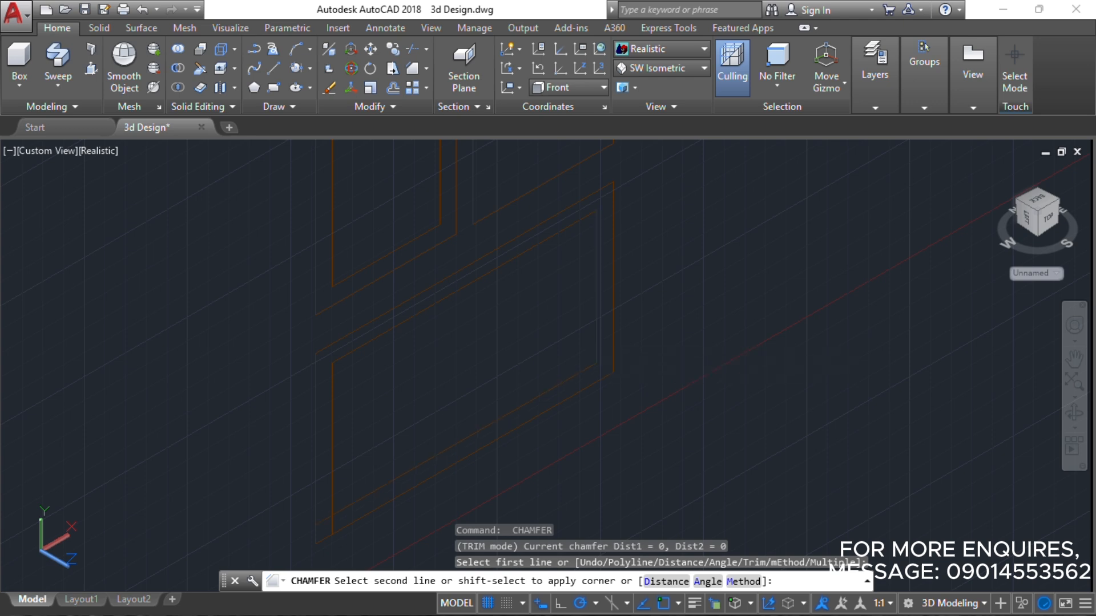
key(Return)
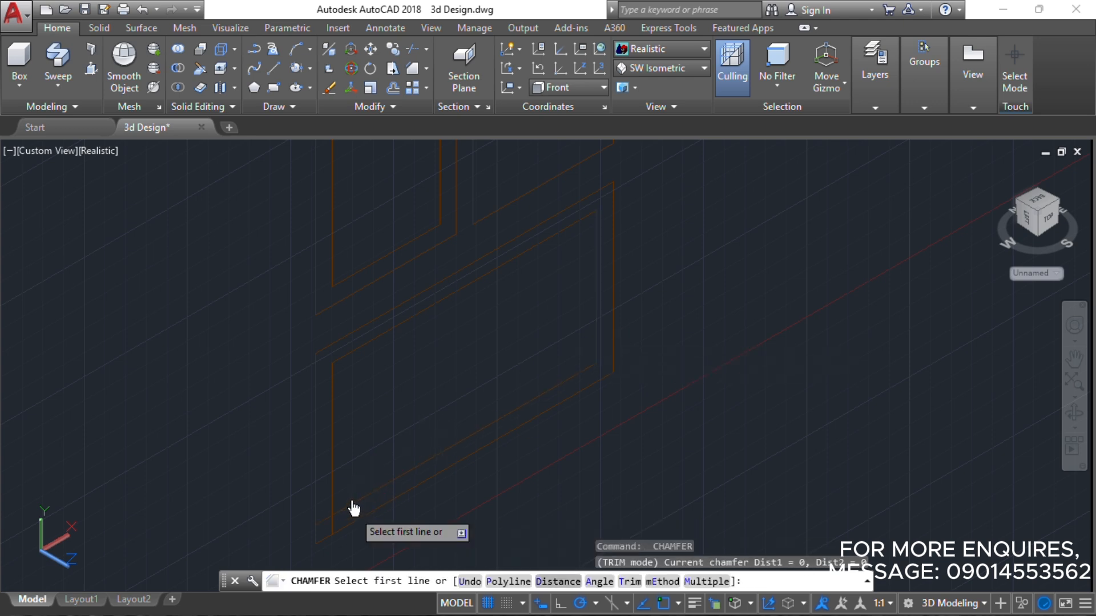
click(343, 506)
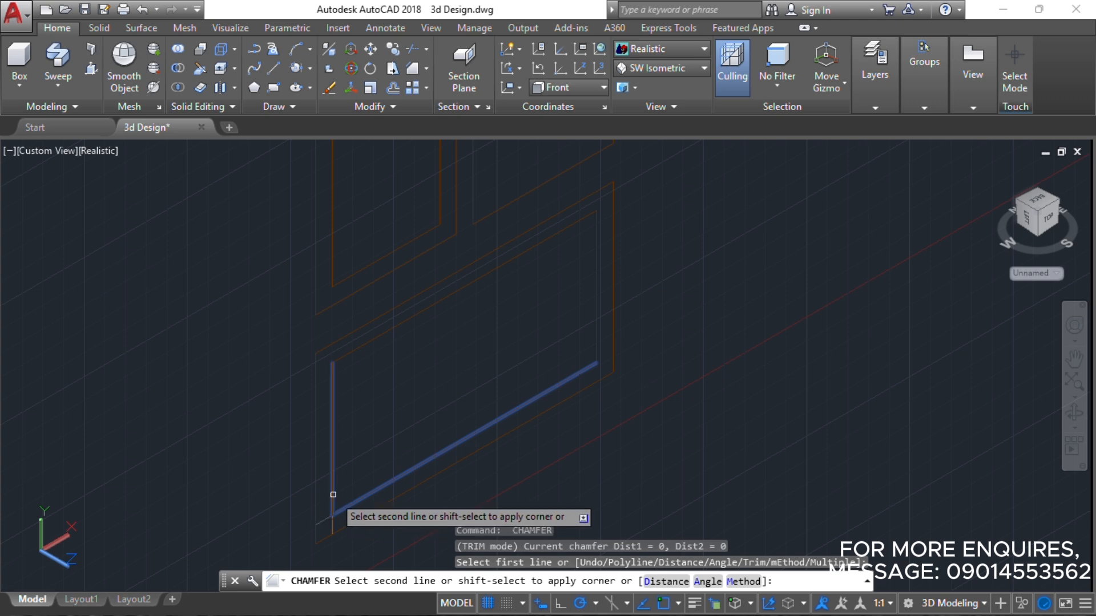
click(334, 495)
- Join all the lines of the separate panel outlines beside the door frame drawing into polylines
scroll(442, 359, down, 10)
scroll(453, 310, up, 2)
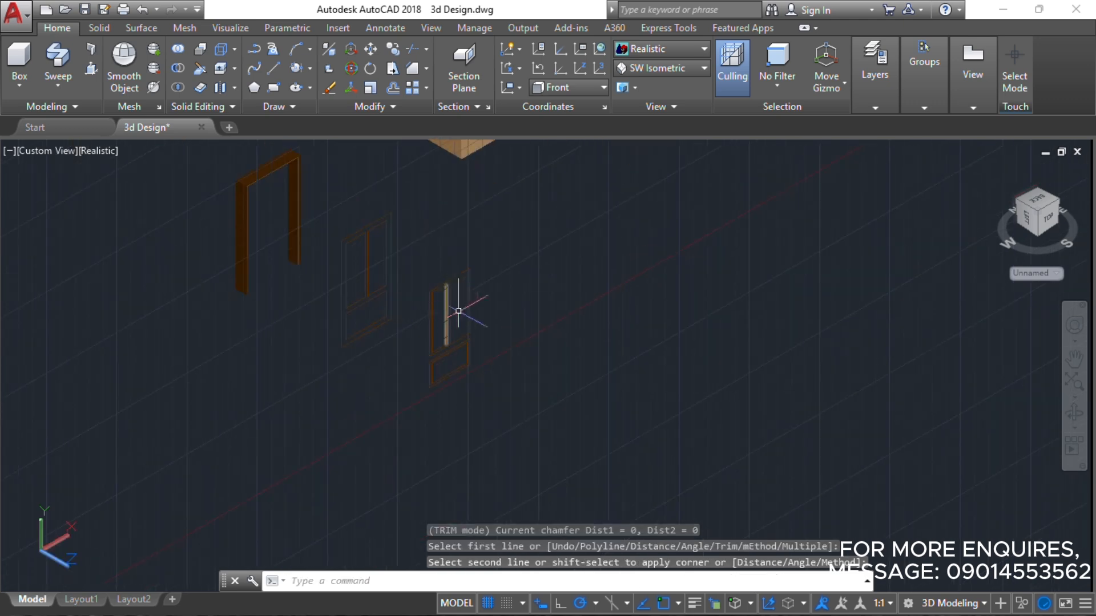
click(487, 402)
click(431, 272)
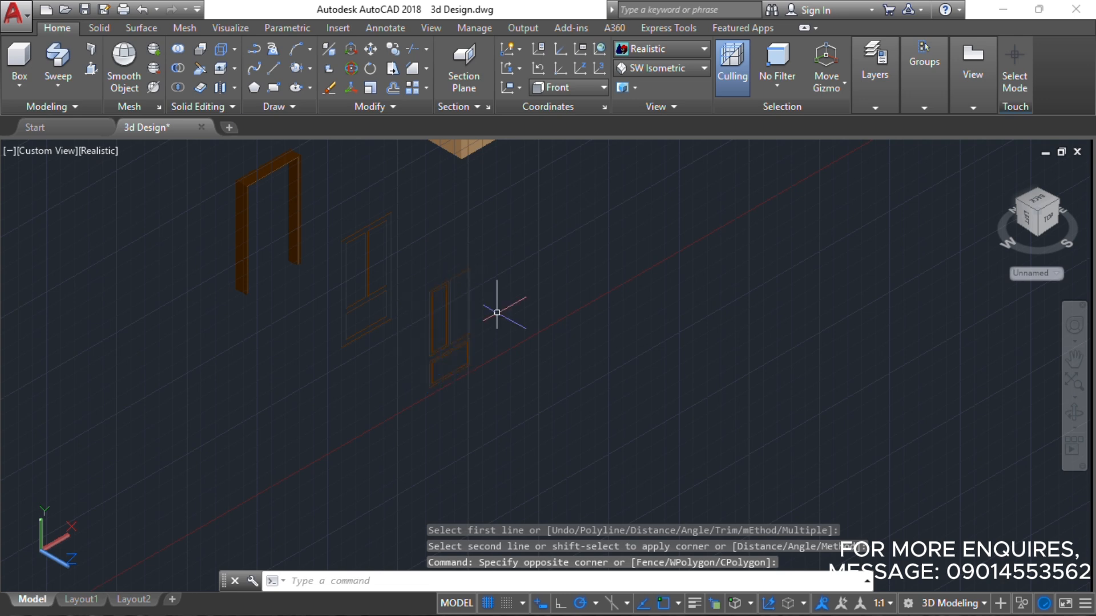
text(j)
key(Return)
- Copy the narrow upper panel's inner outline into the neighbouring upper panel, from one outer top corner to the matching one
scroll(447, 288, up, 5)
scroll(445, 300, up, 3)
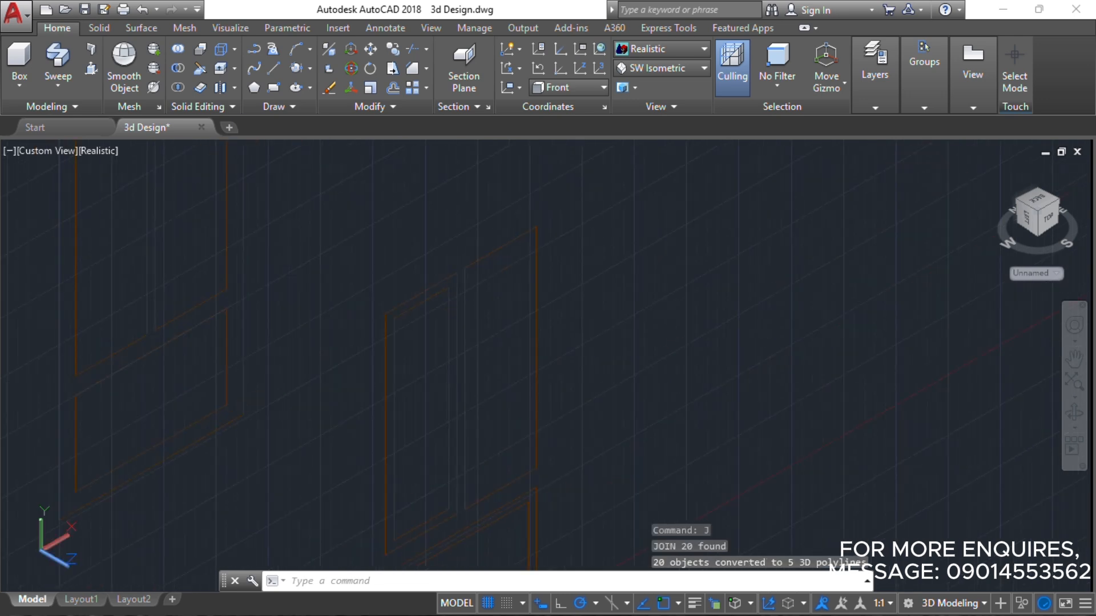
click(449, 288)
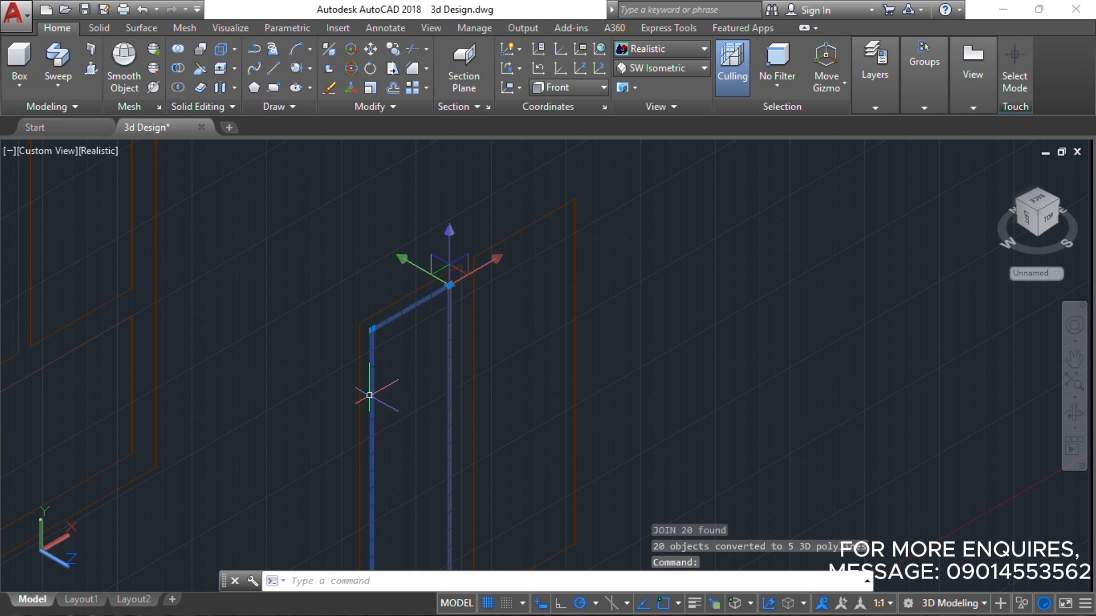
text(co)
key(Return)
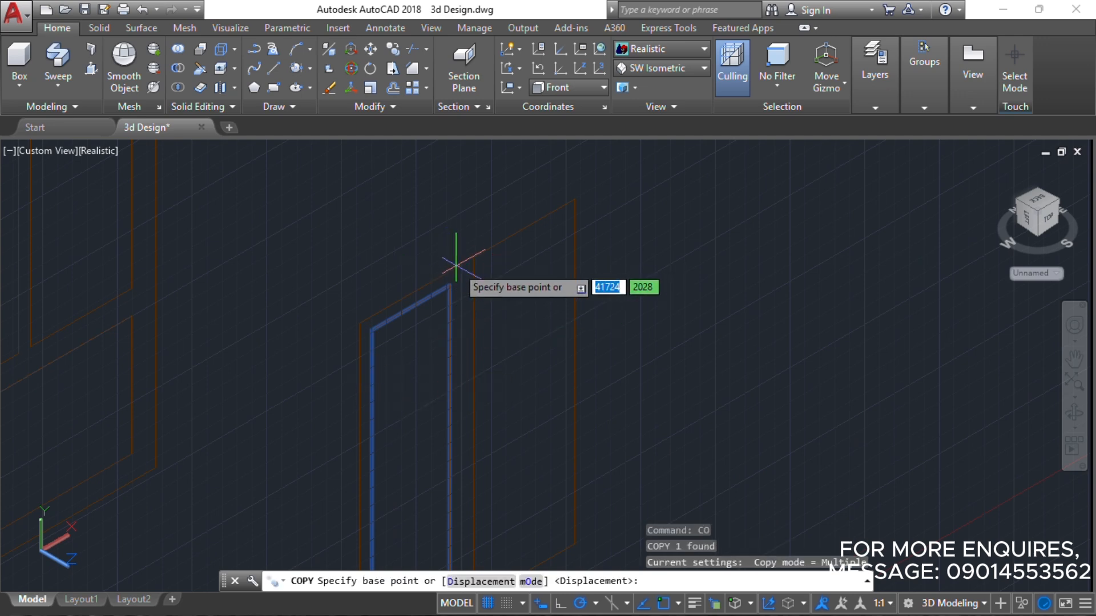
click(461, 265)
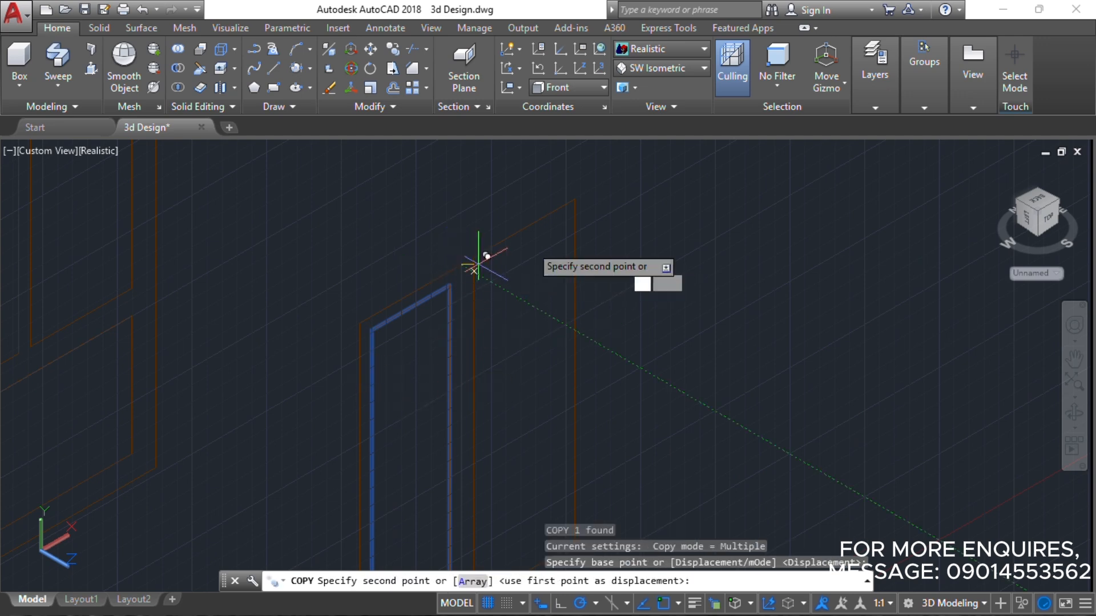
click(575, 199)
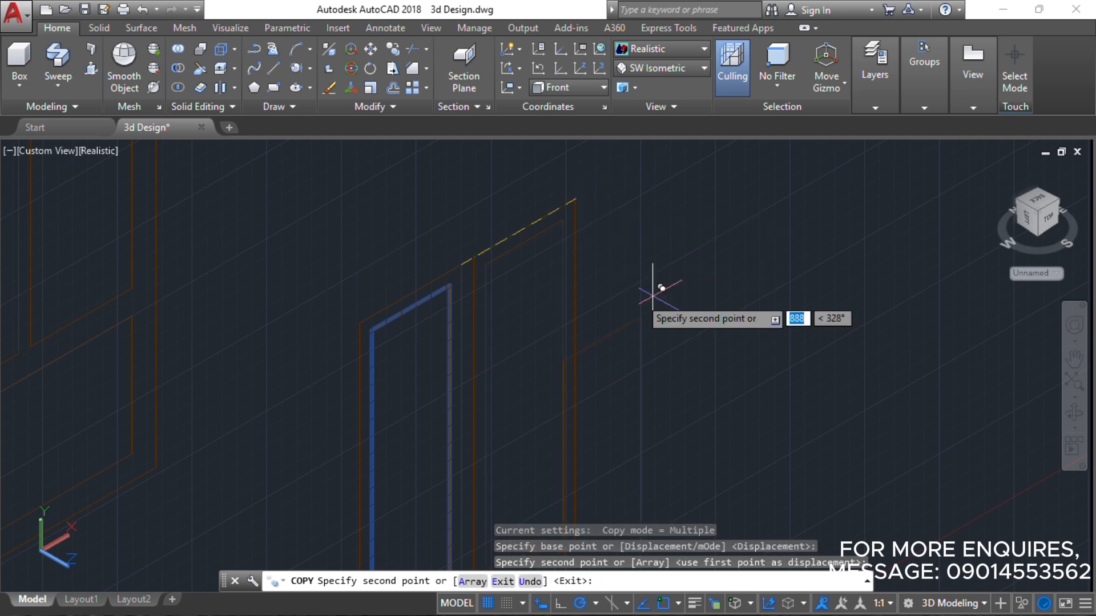
key(Escape)
- Move the two upper and the wide bottom inner panel outlines together 50 units along the positive Z axis
scroll(599, 299, down, 3)
middle_drag(454, 305, 460, 296)
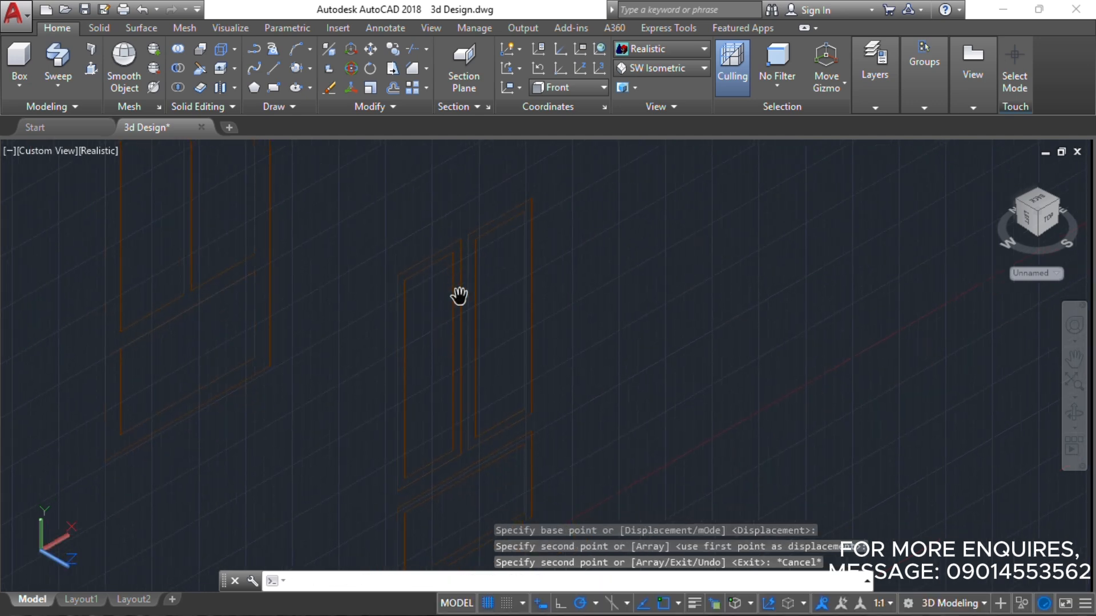
click(474, 331)
click(461, 384)
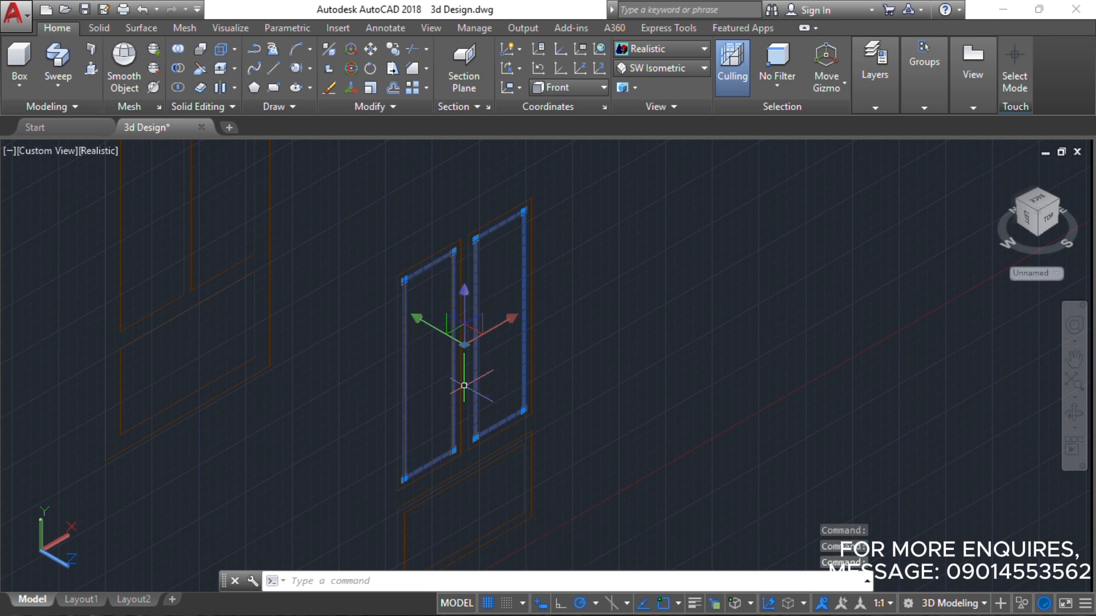
middle_drag(463, 441, 454, 338)
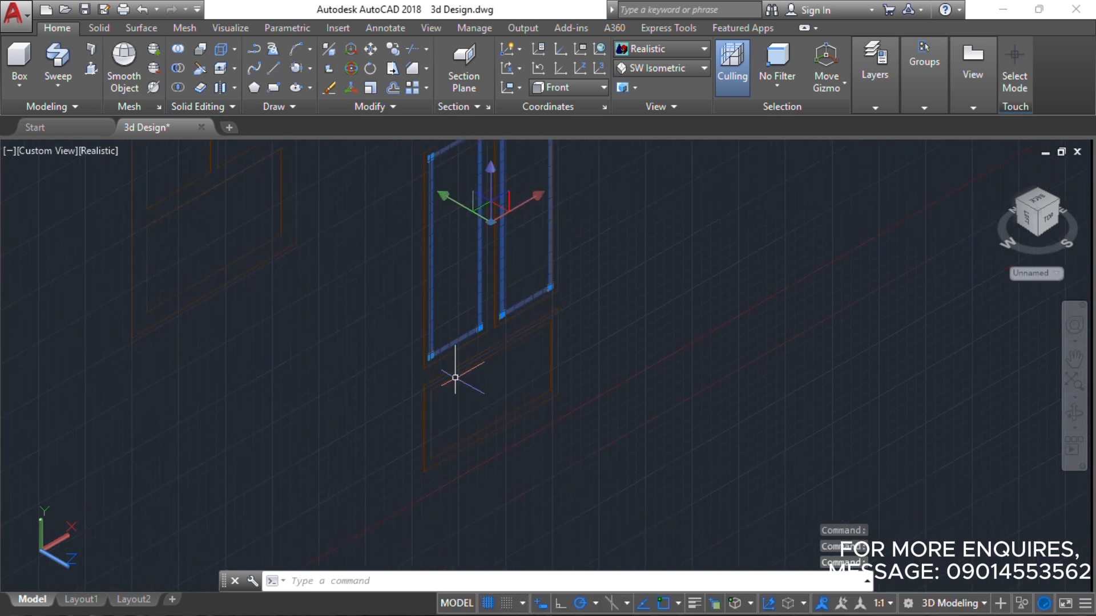
click(455, 377)
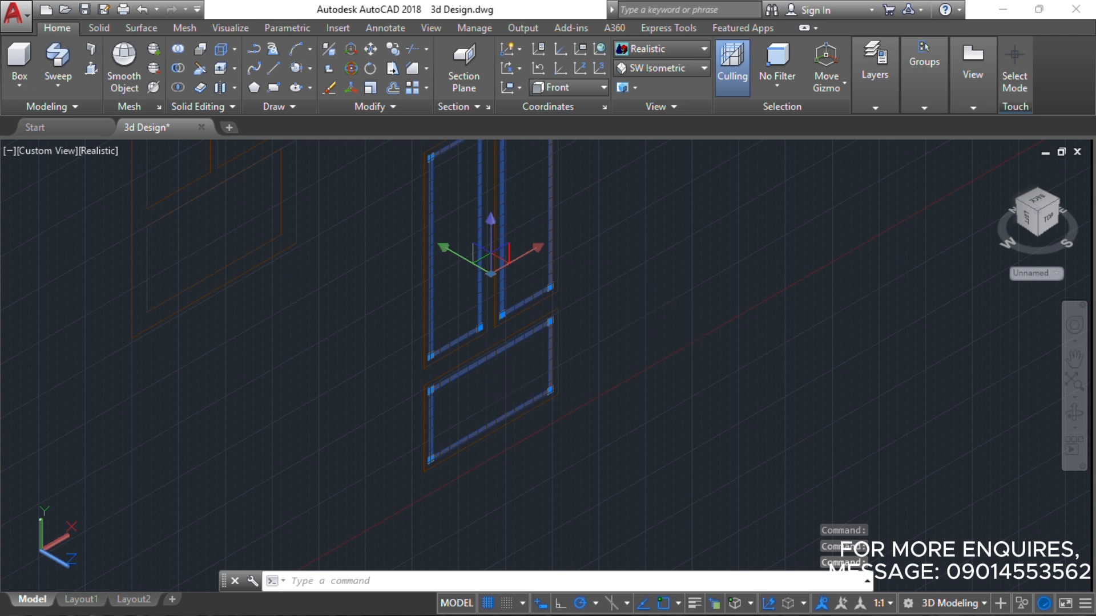
text(M)
key(Return)
click(628, 294)
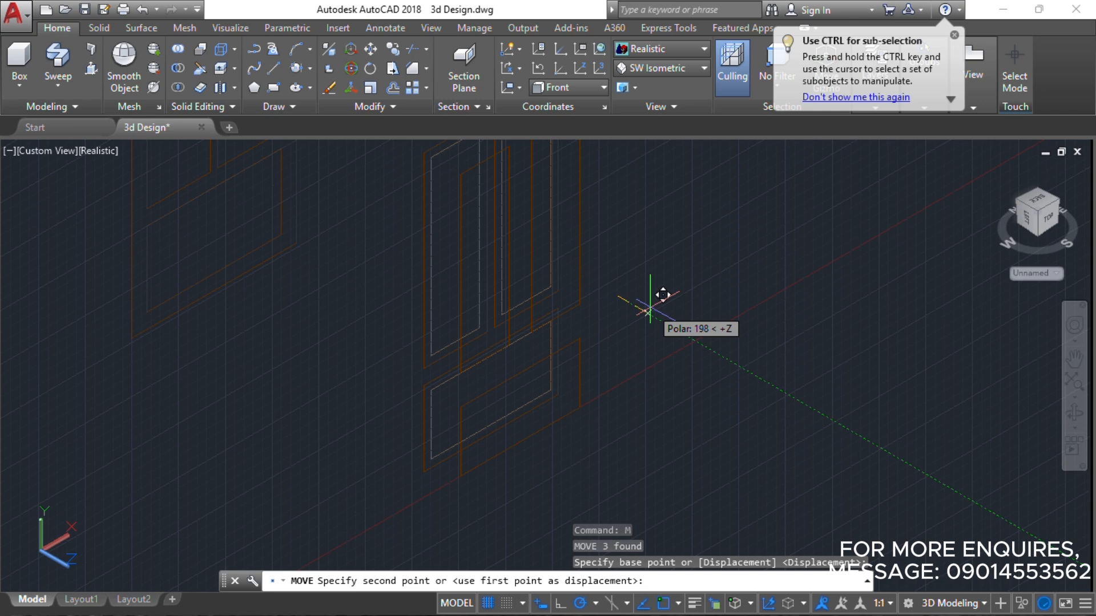
text(50)
key(Return)
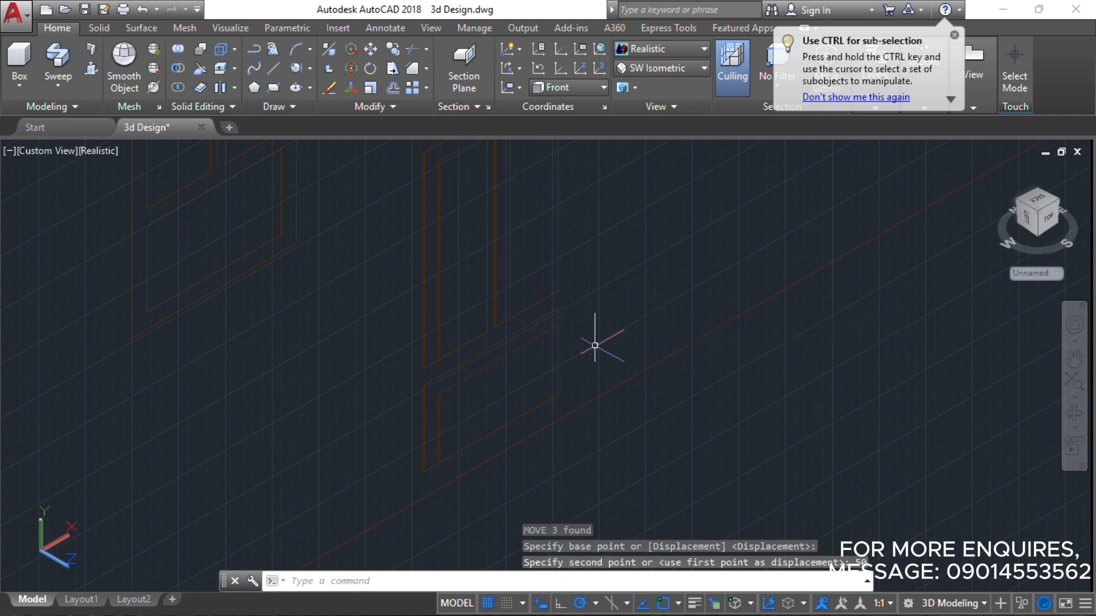
- Loft the first narrow upper panel from its inner outline to its outer outline, using cross sections only
mouse_move(542, 375)
shift+middle_down()
mouse_move(548, 364)
mouse_move(477, 379)
mouse_move(432, 367)
mouse_move(546, 365)
mouse_move(563, 376)
mouse_move(537, 379)
shift+middle_up()
middle_drag(452, 321, 409, 373)
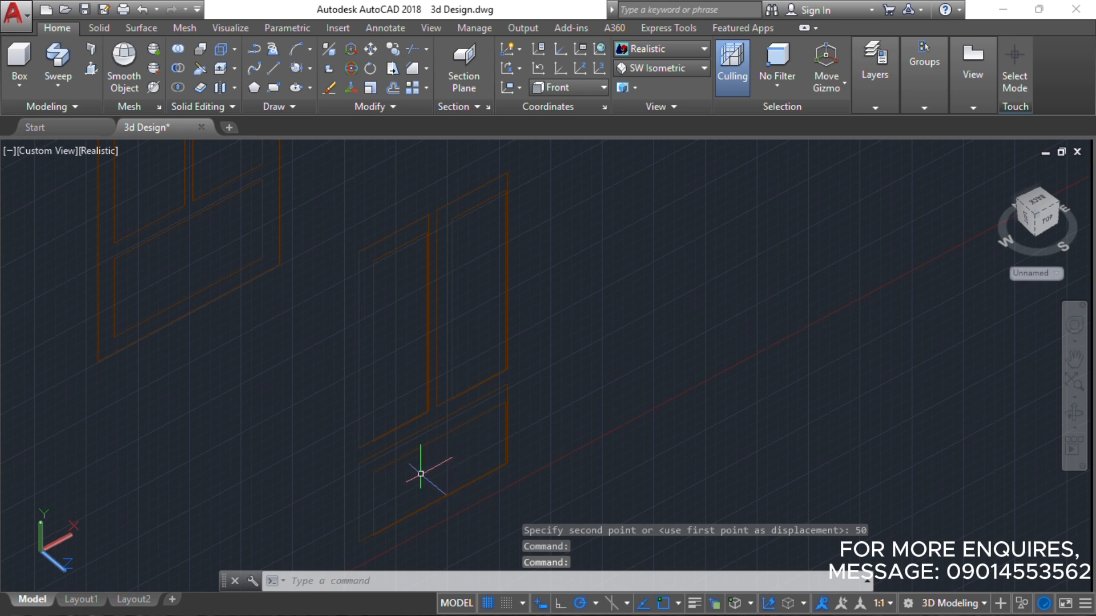
click(59, 87)
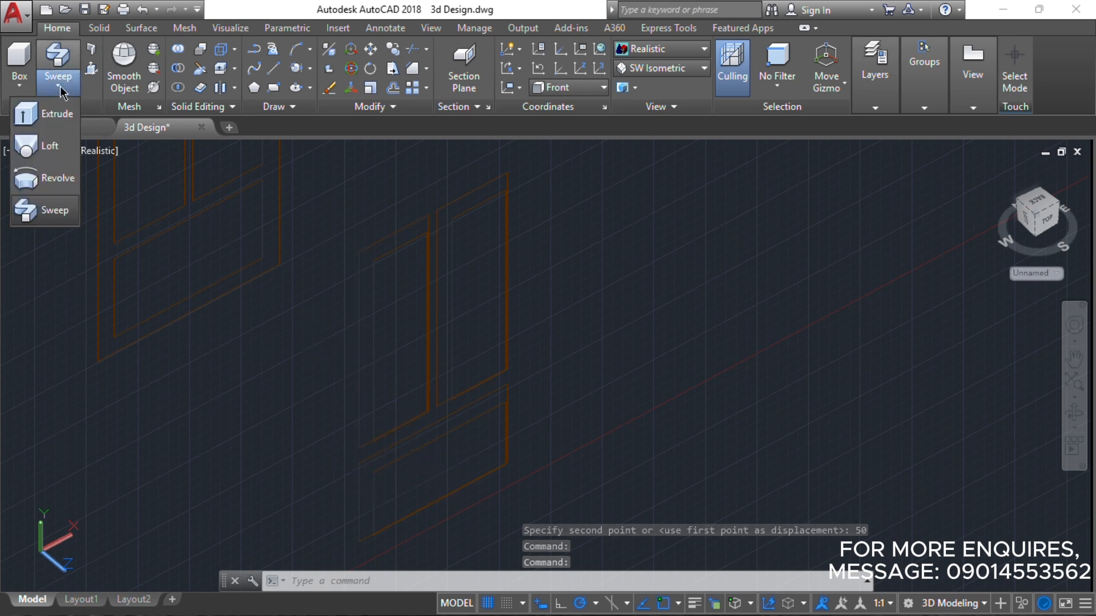
click(46, 146)
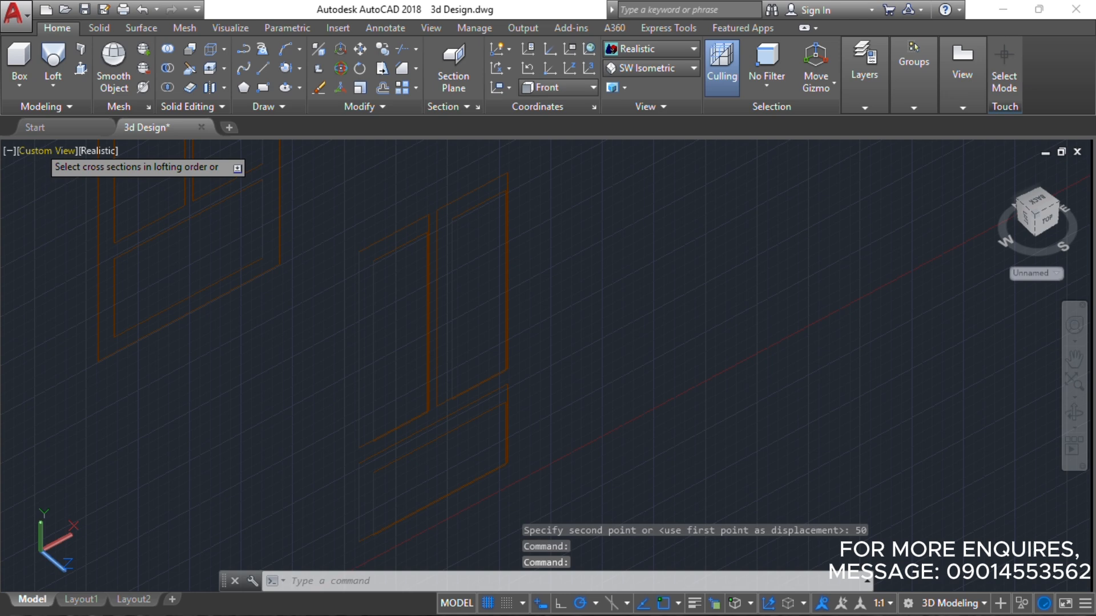
click(373, 324)
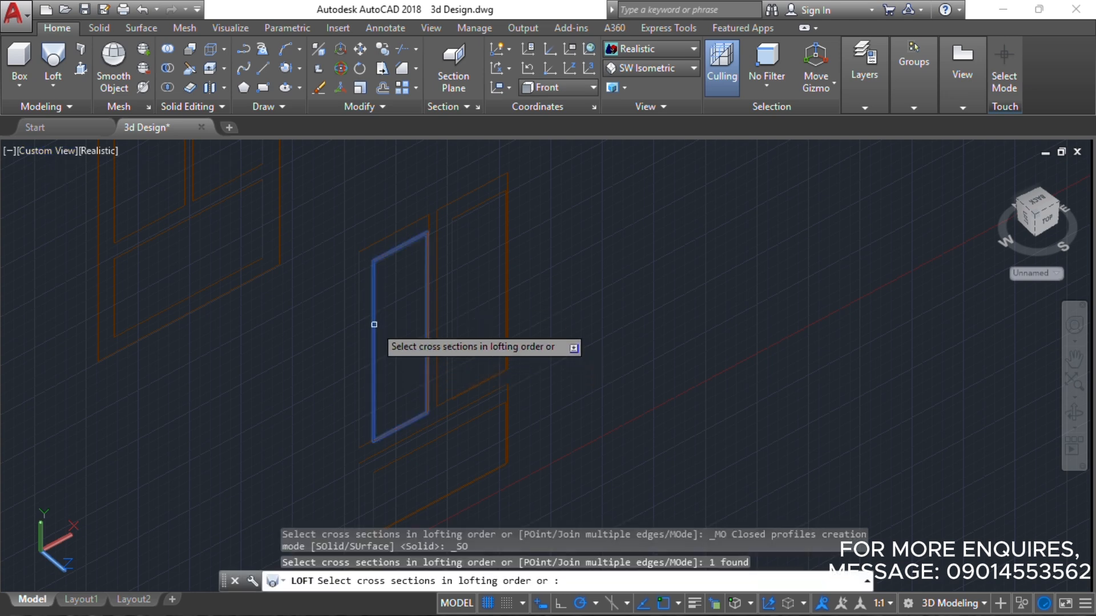
click(361, 370)
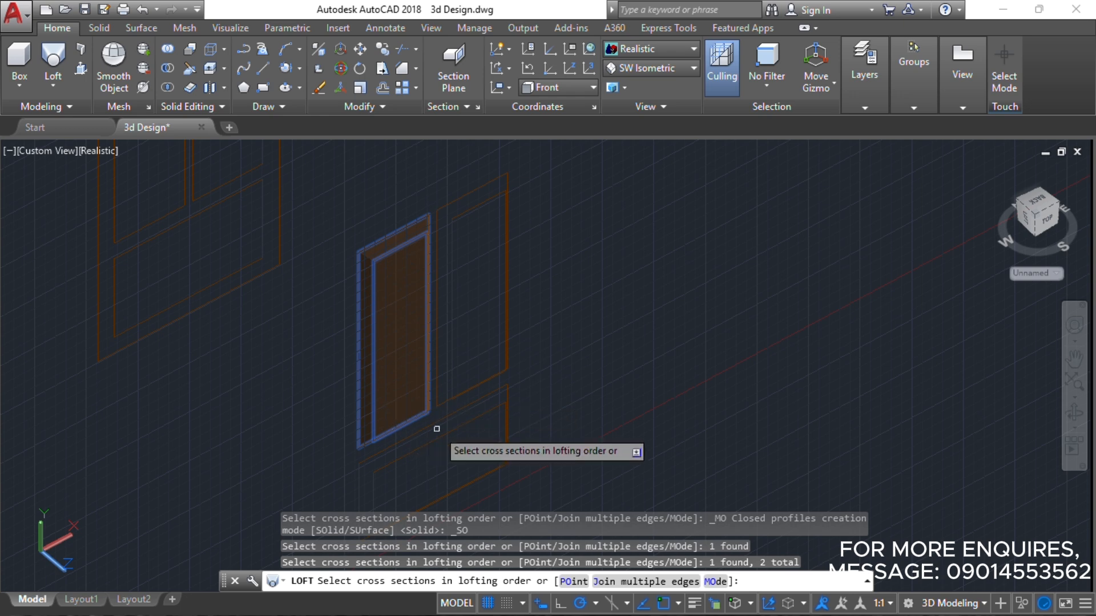
key(Return)
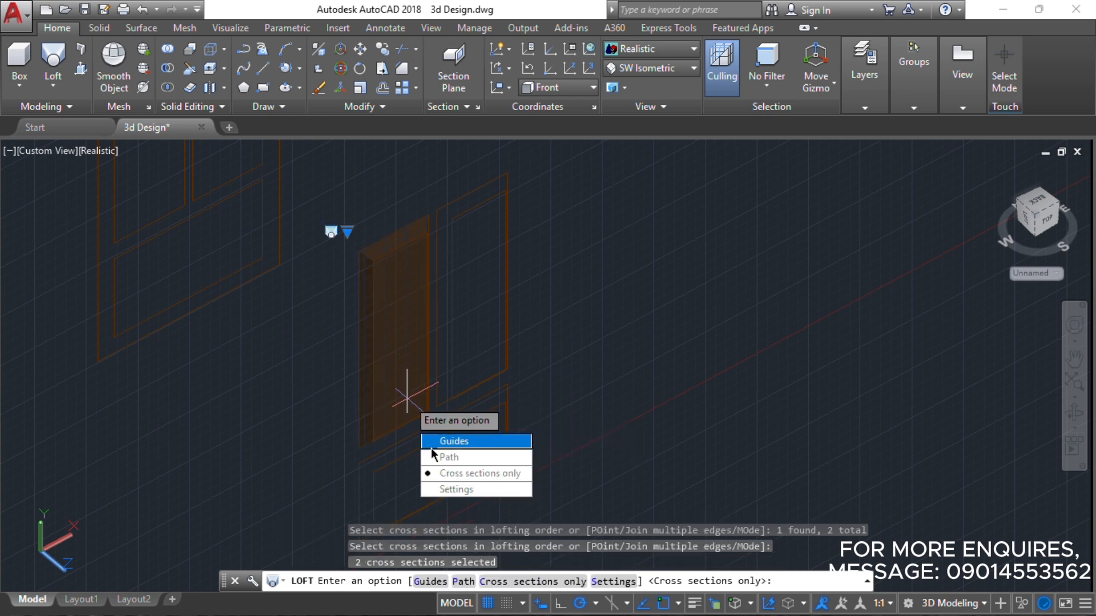
click(448, 473)
- Loft the second narrow upper panel between its inner and outer outlines, using cross sections only
key(Return)
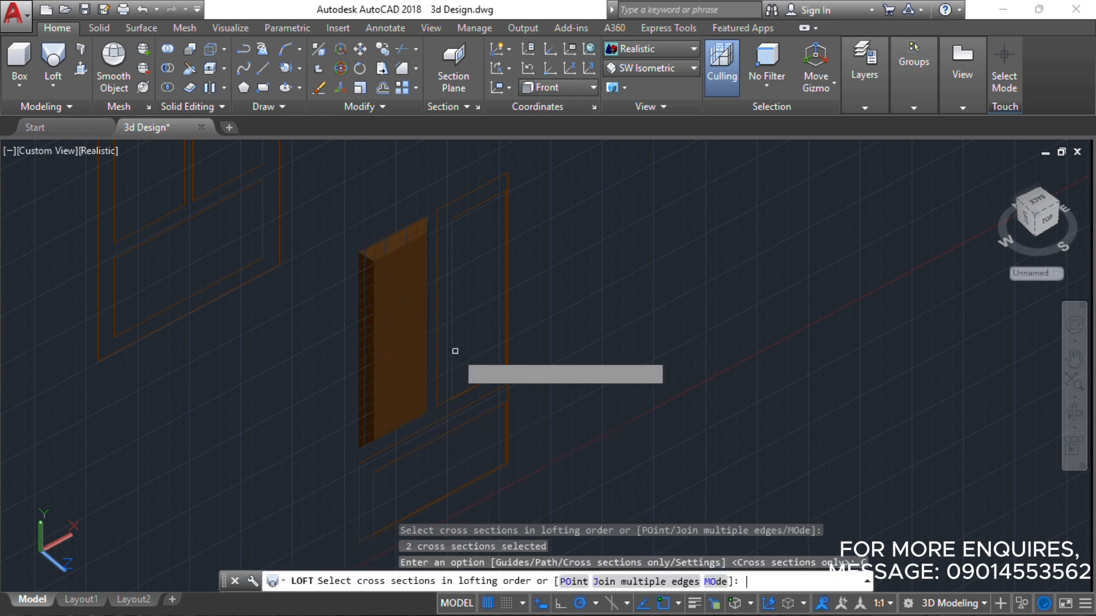
click(440, 315)
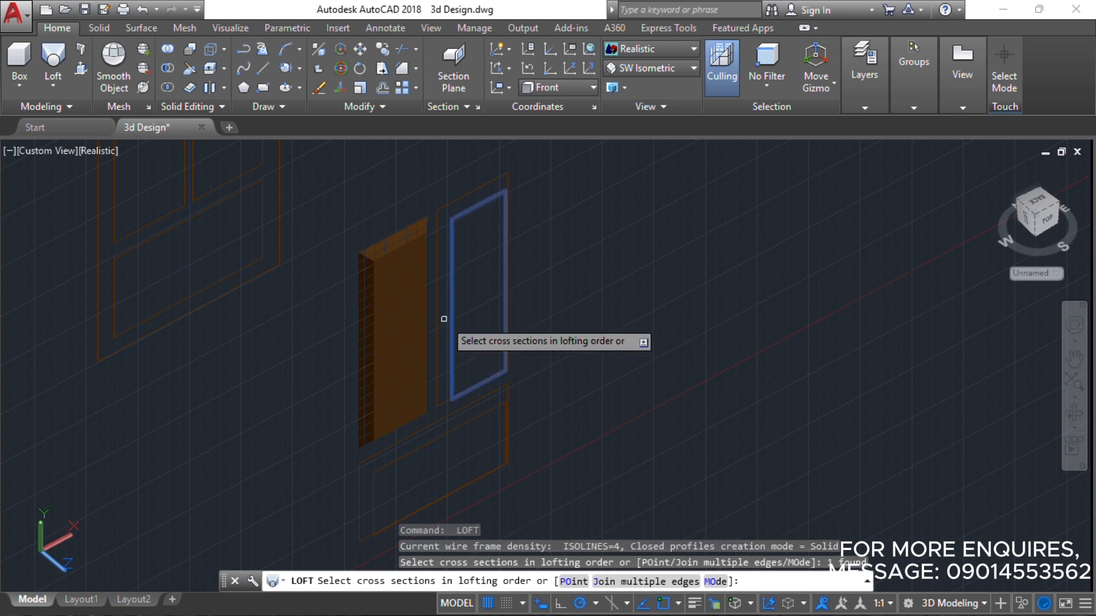
click(435, 308)
key(Return)
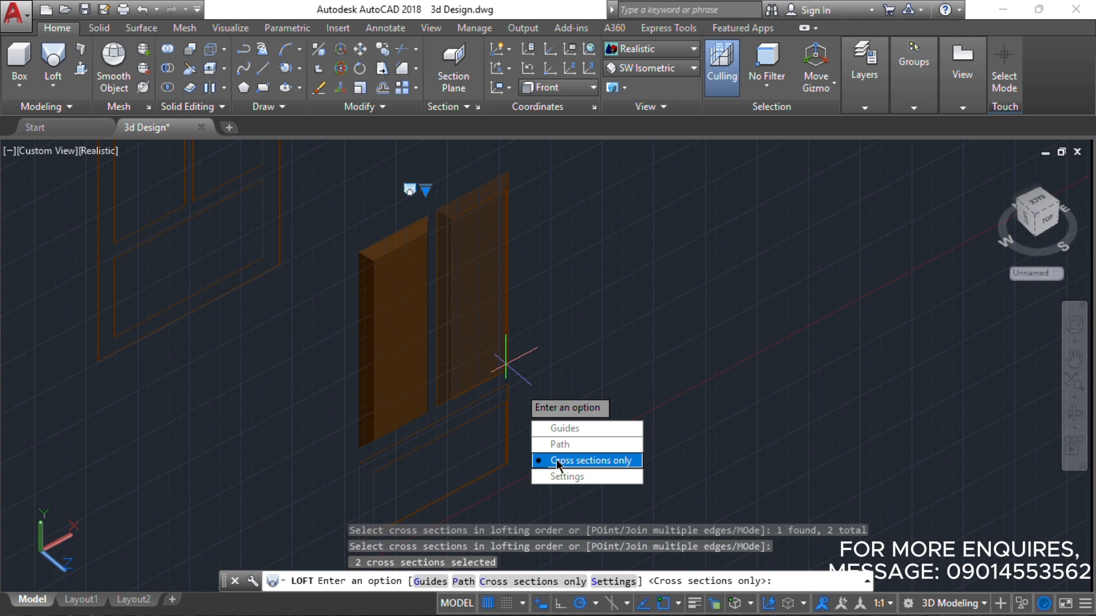
key(Return)
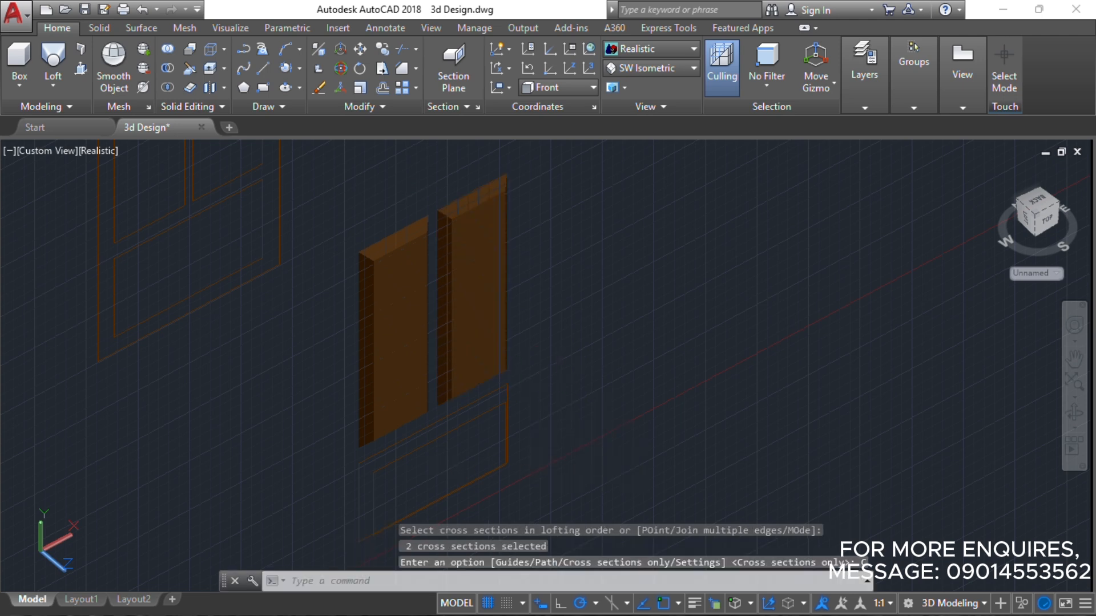
- Loft the wide bottom panel from its inner outline to its outer outline, using cross sections only
middle_drag(538, 396, 587, 244)
key(Return)
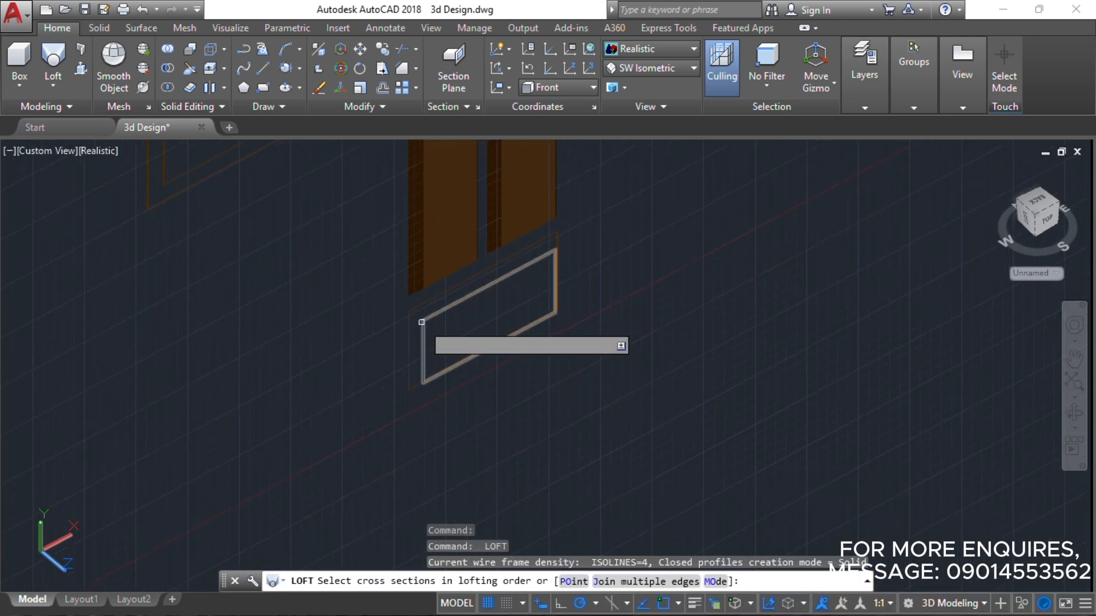
click(421, 320)
click(455, 386)
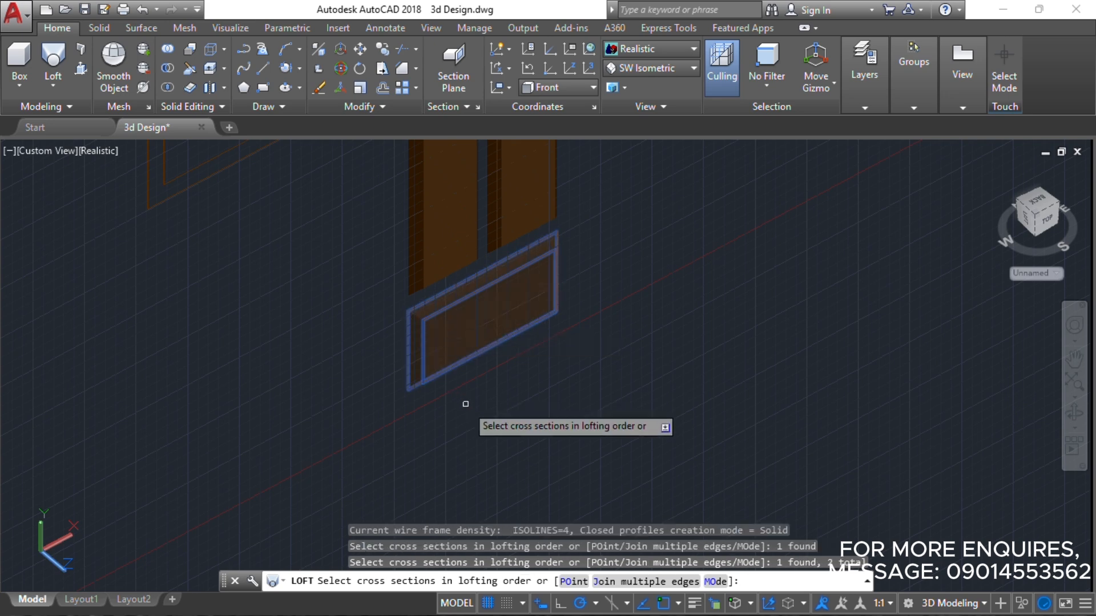
key(Return)
click(504, 478)
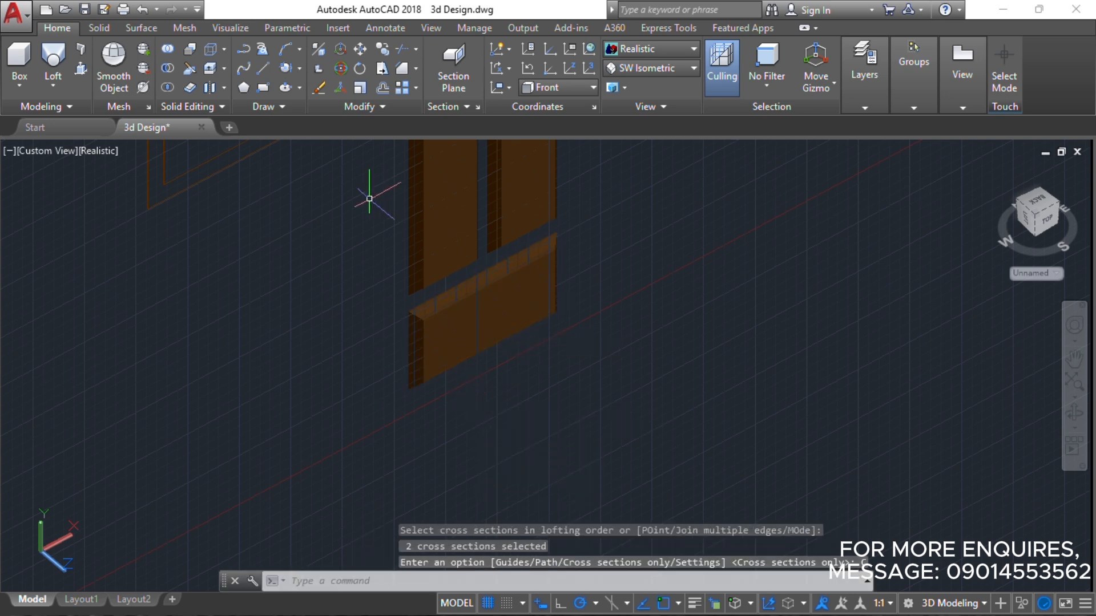
key(Escape)
key(Escape)
key(Escape)
- Join the lines of the three panel openings inside the door frame drawing into polylines
scroll(370, 199, down, 3)
middle_drag(377, 245, 440, 375)
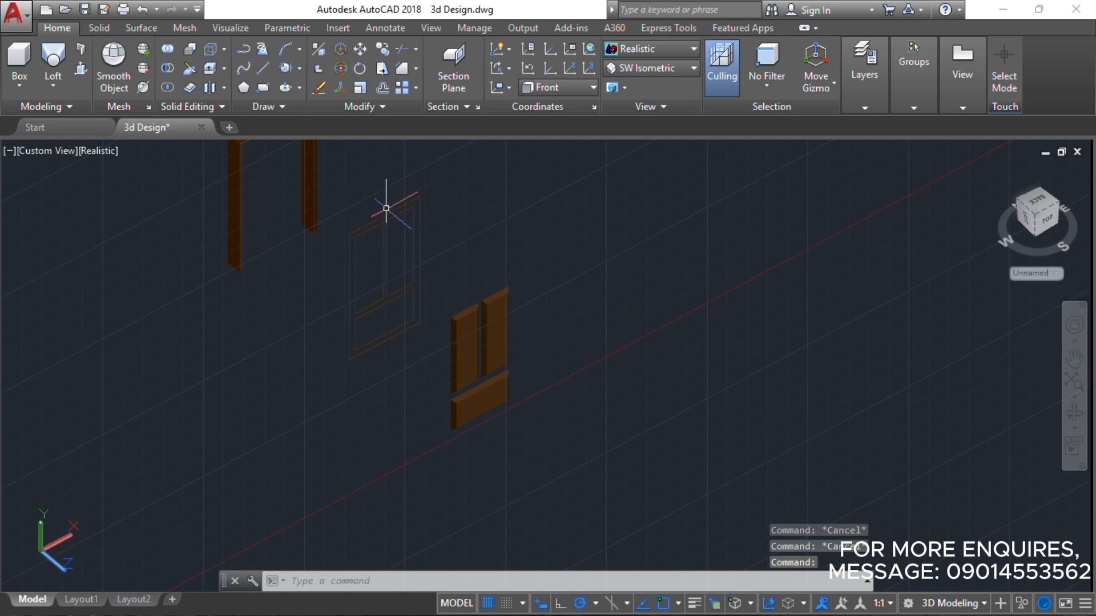
scroll(367, 355, up, 3)
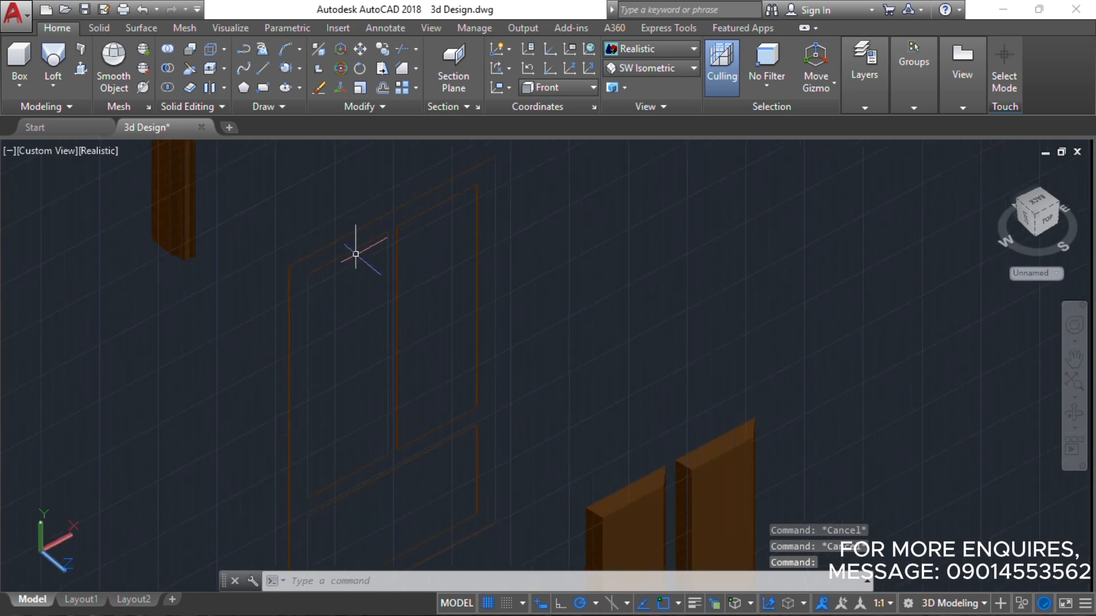
scroll(342, 239, down, 2)
middle_drag(325, 221, 405, 223)
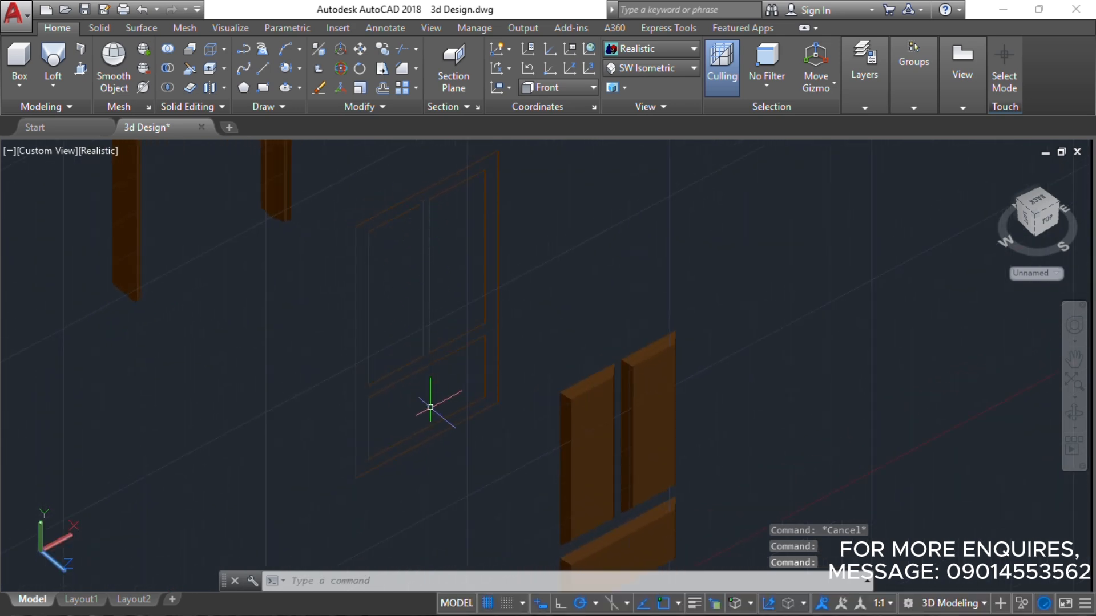
click(472, 387)
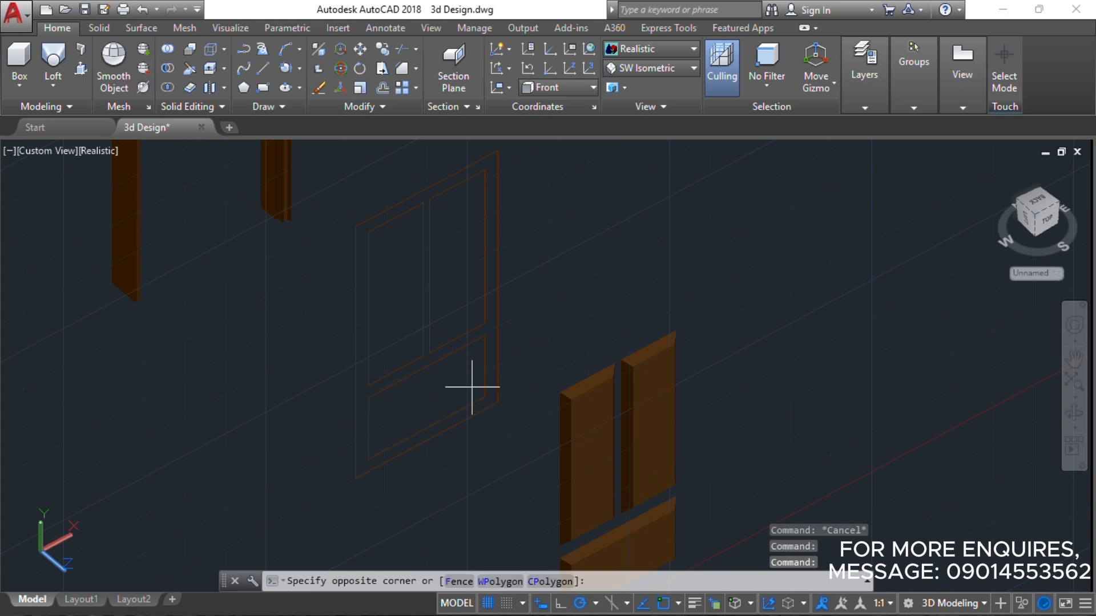
click(363, 242)
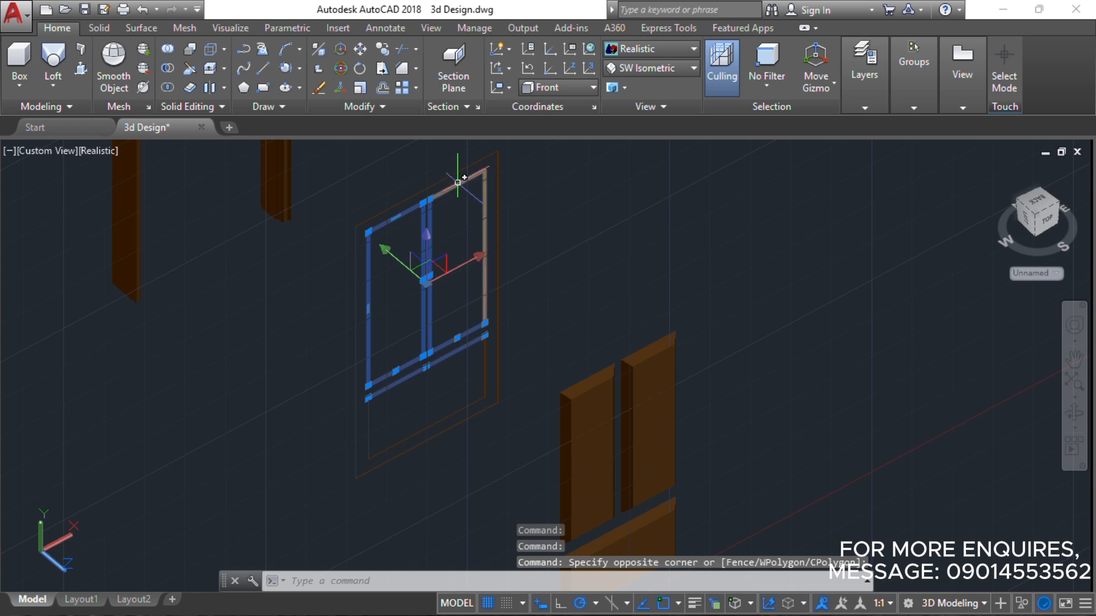
click(458, 183)
click(458, 398)
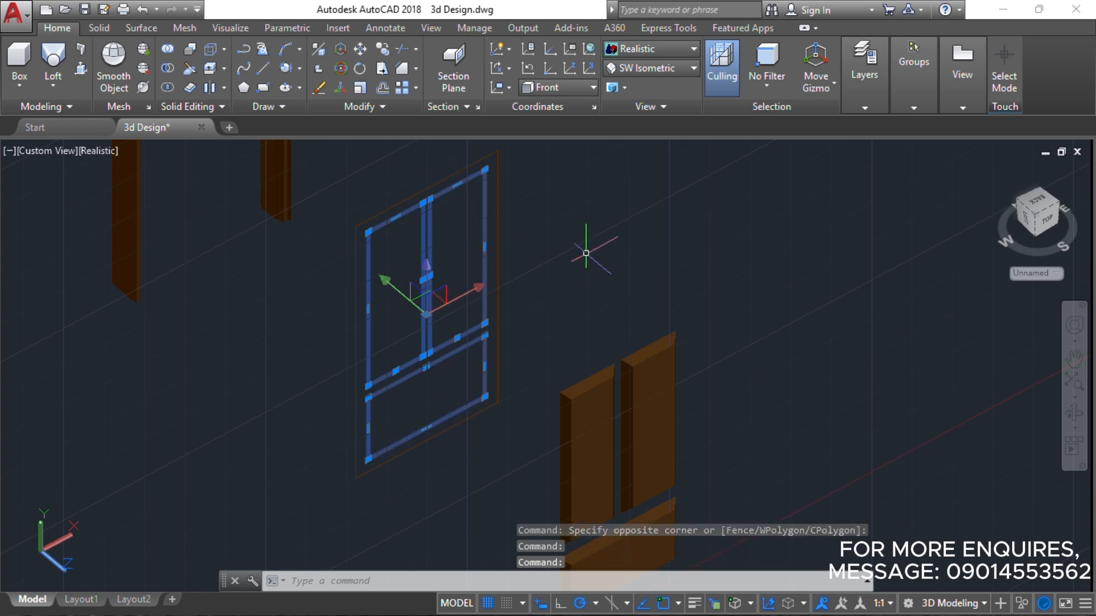
text(j)
key(Return)
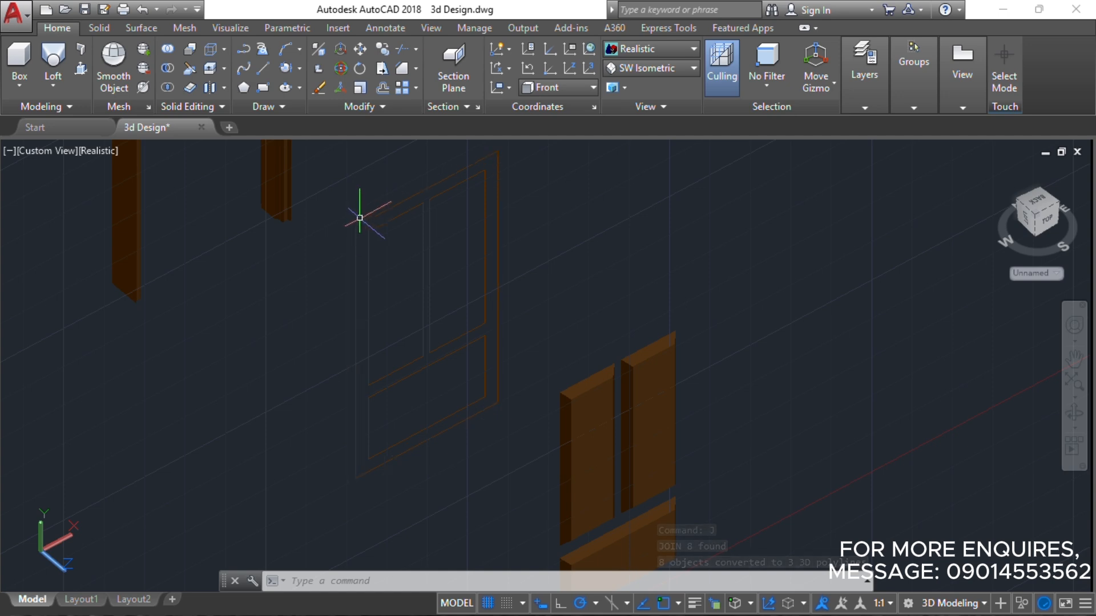
click(54, 84)
click(51, 145)
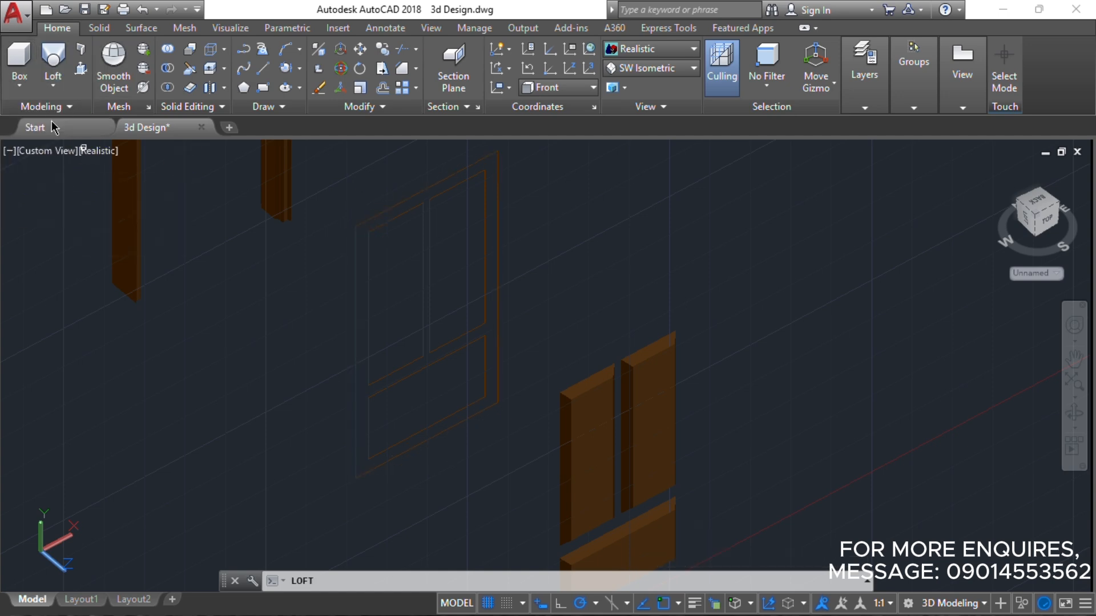
click(53, 84)
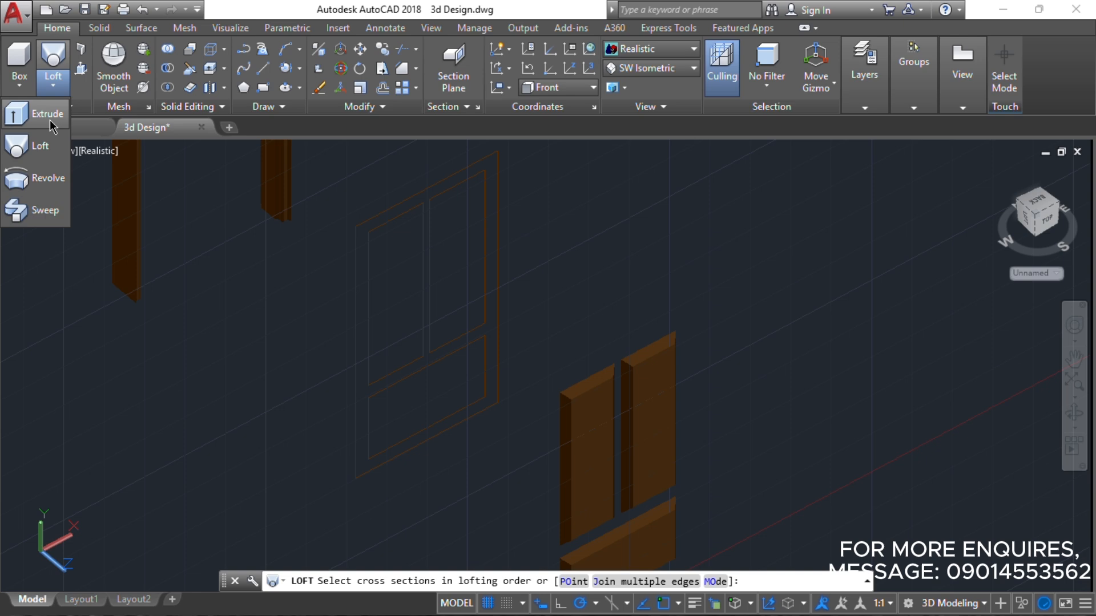
click(368, 218)
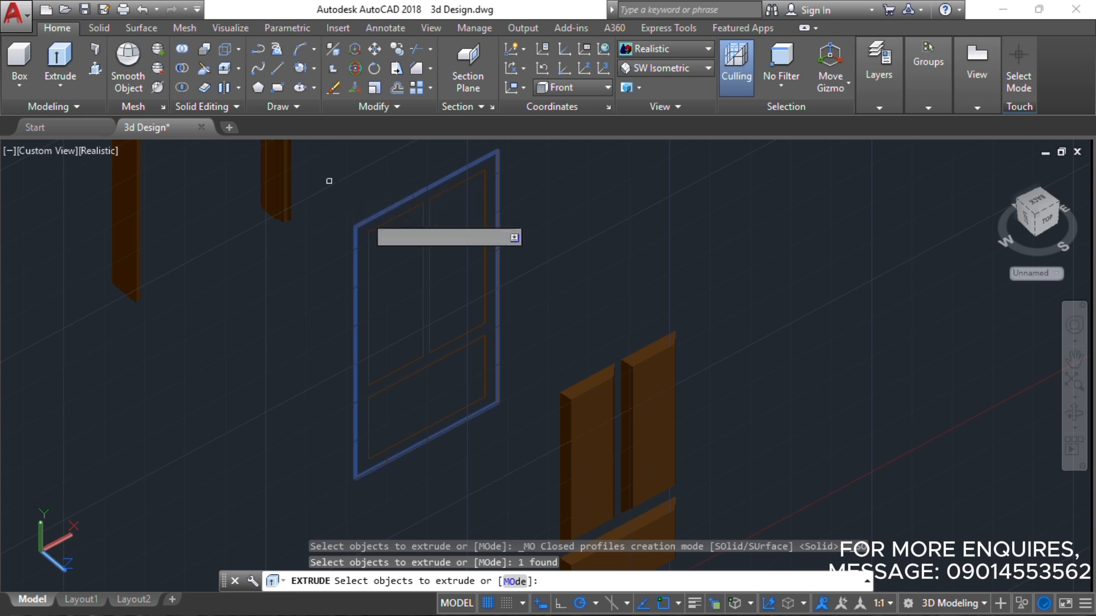
key(Return)
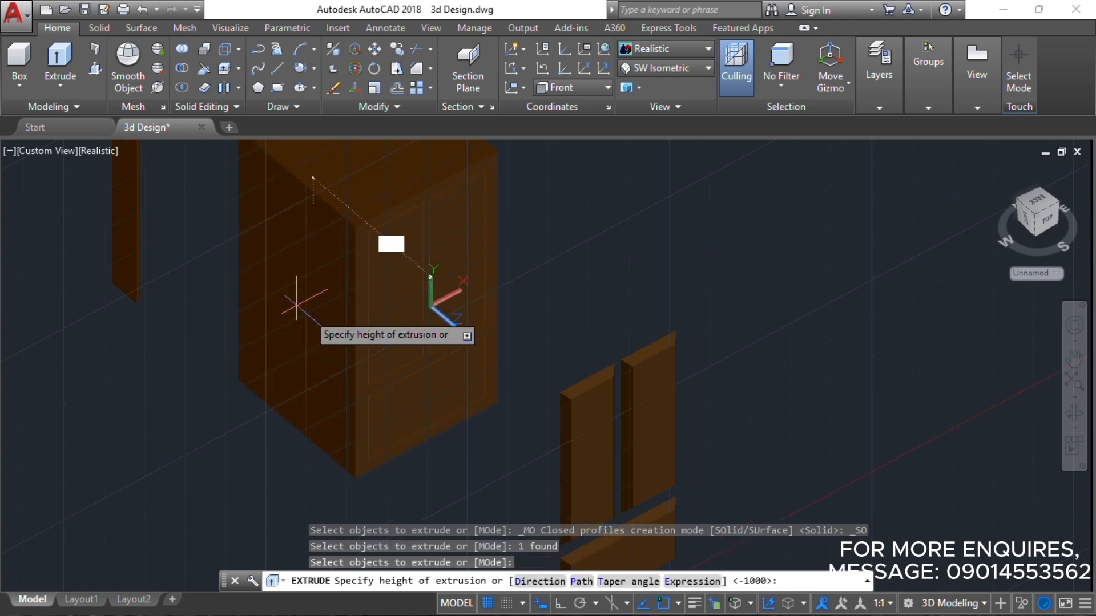
key(Escape)
- Extrude the door's outer rectangular outline 30 into a solid slab
scroll(276, 230, up, 5)
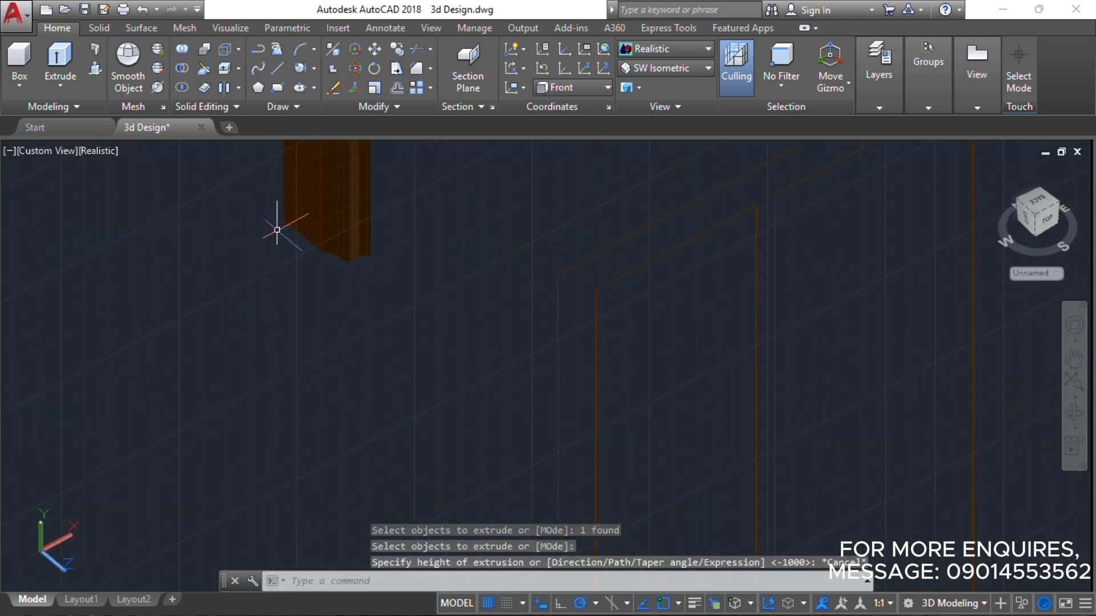
shift+middle_drag(322, 260, 536, 321)
scroll(392, 277, up, 2)
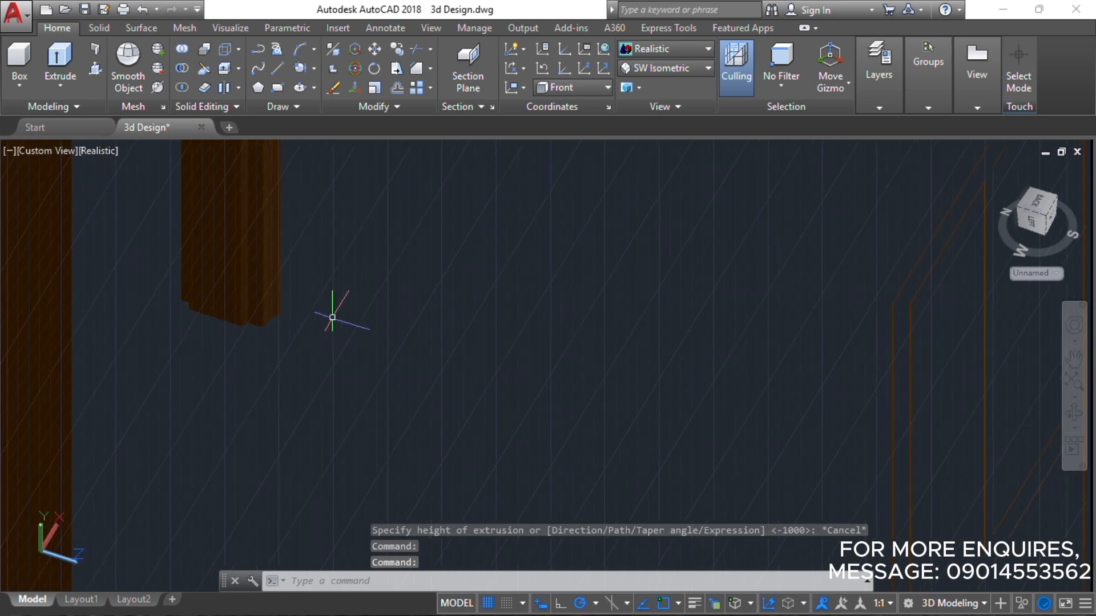
shift+middle_drag(330, 313, 336, 248)
scroll(578, 277, up, 7)
scroll(576, 276, down, 1)
scroll(335, 248, down, 1)
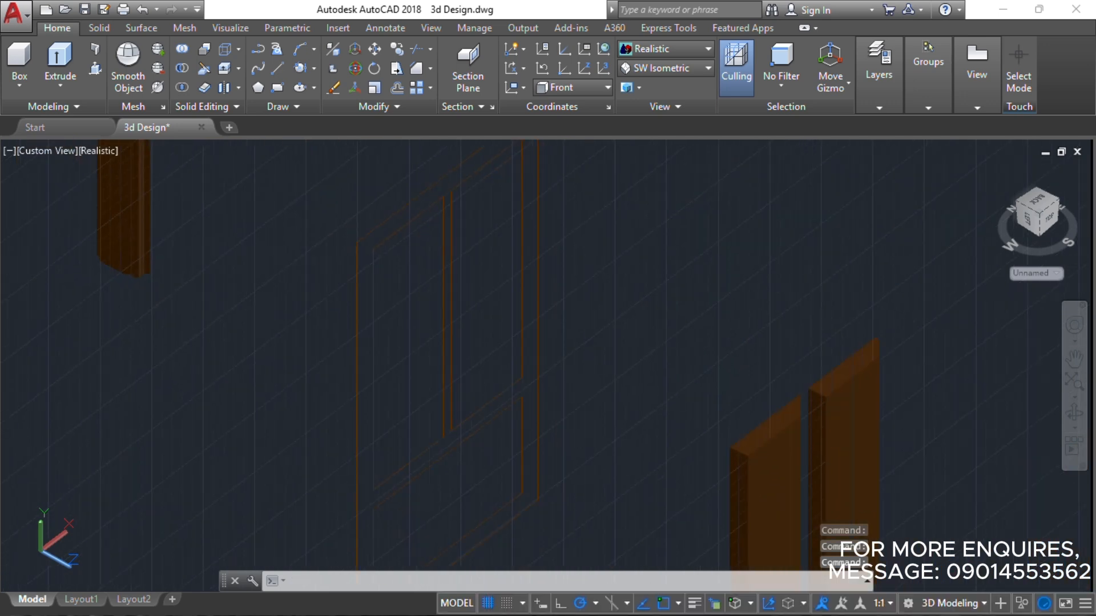
click(372, 225)
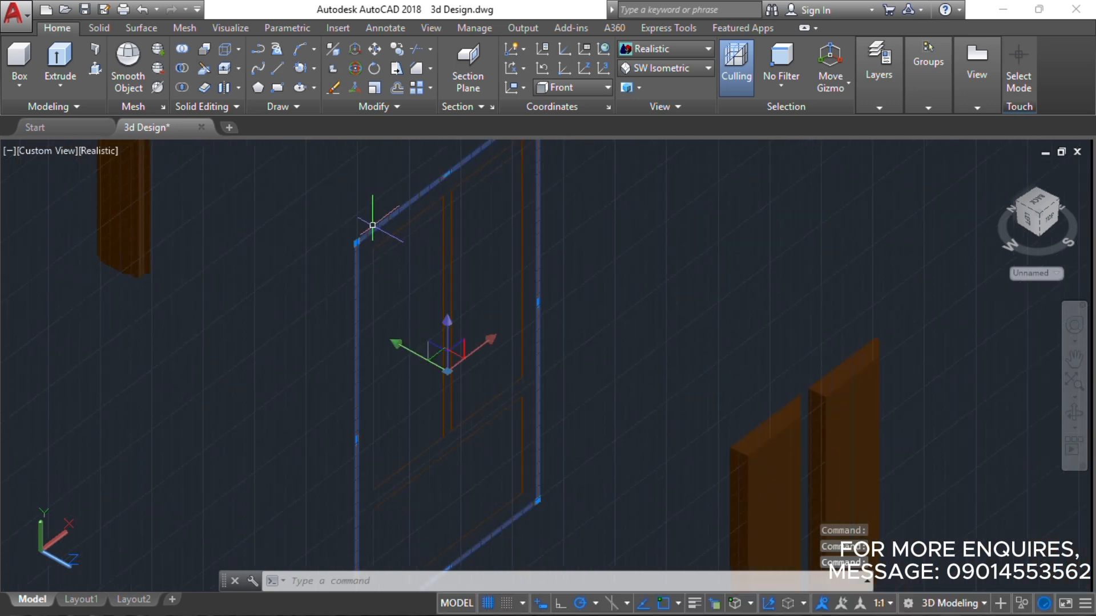
click(59, 63)
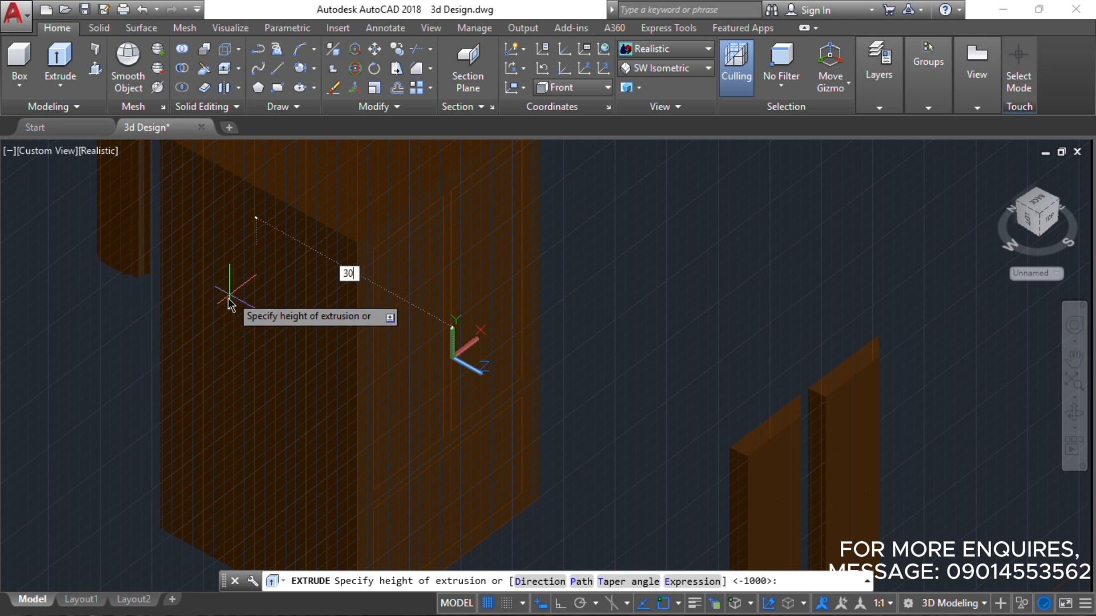
key(Return)
scroll(401, 251, up, 2)
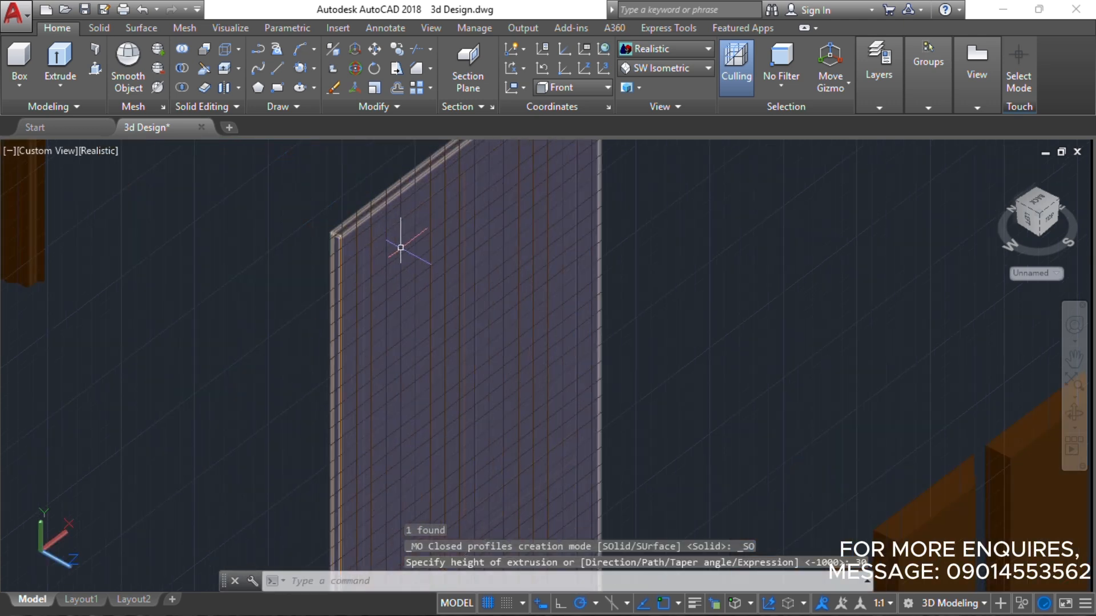
- Press/pull the two narrow upper openings and the wide bottom opening together by 10 into the door slab, using the Multiple option
middle_drag(408, 240, 288, 261)
shift+middle_drag(399, 368, 300, 276)
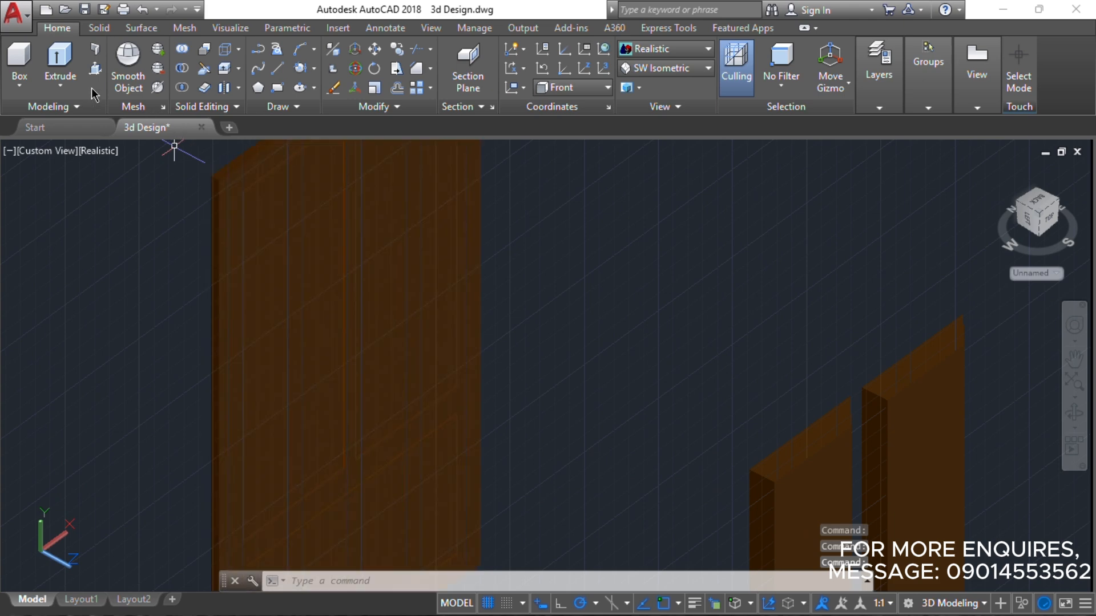
click(95, 68)
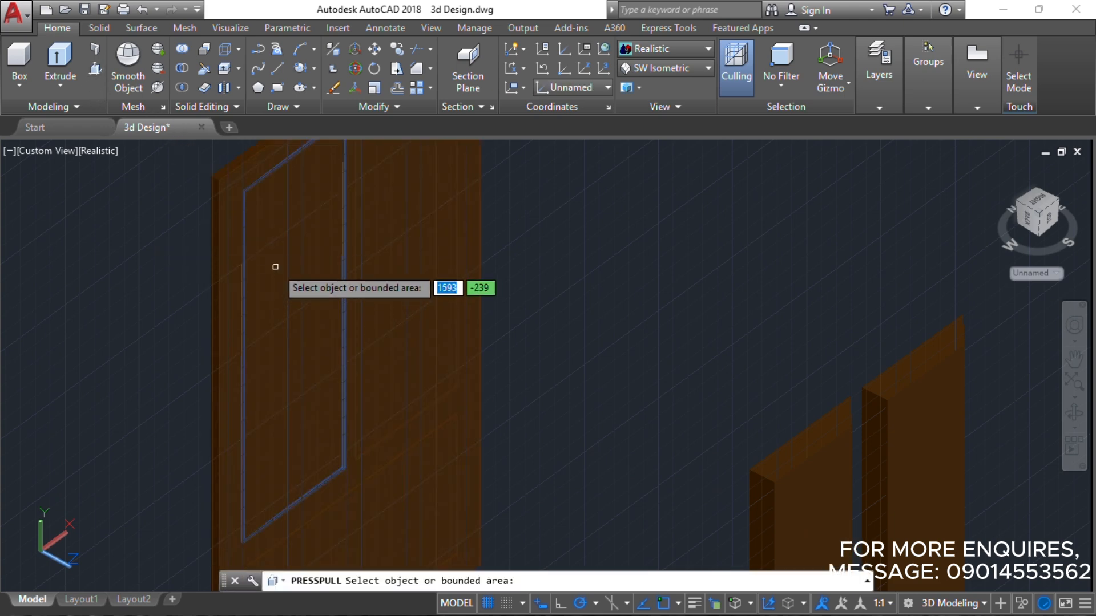
click(302, 252)
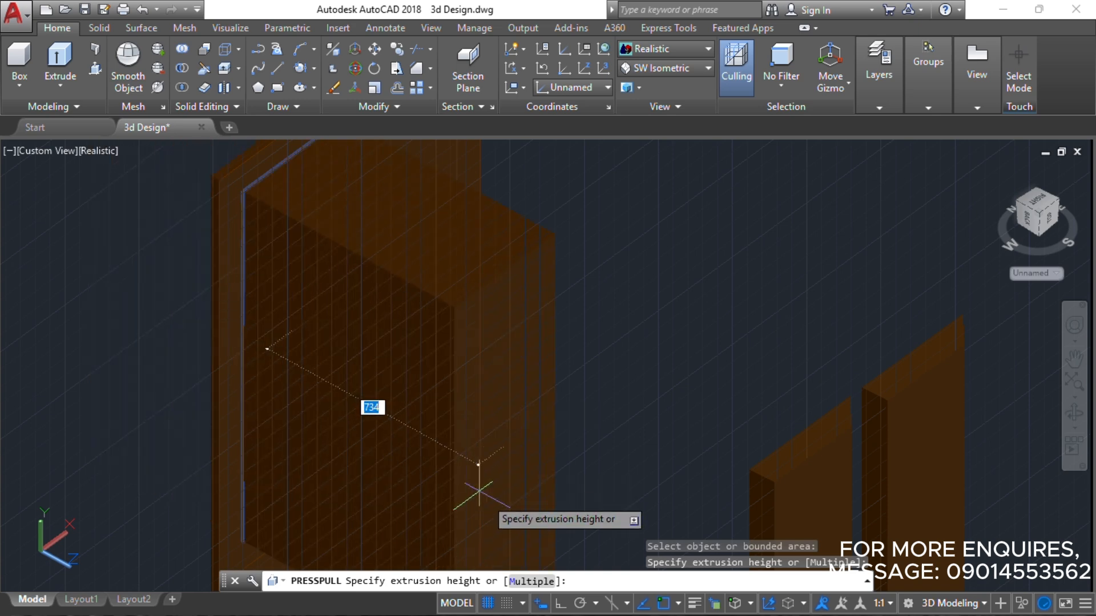
click(526, 581)
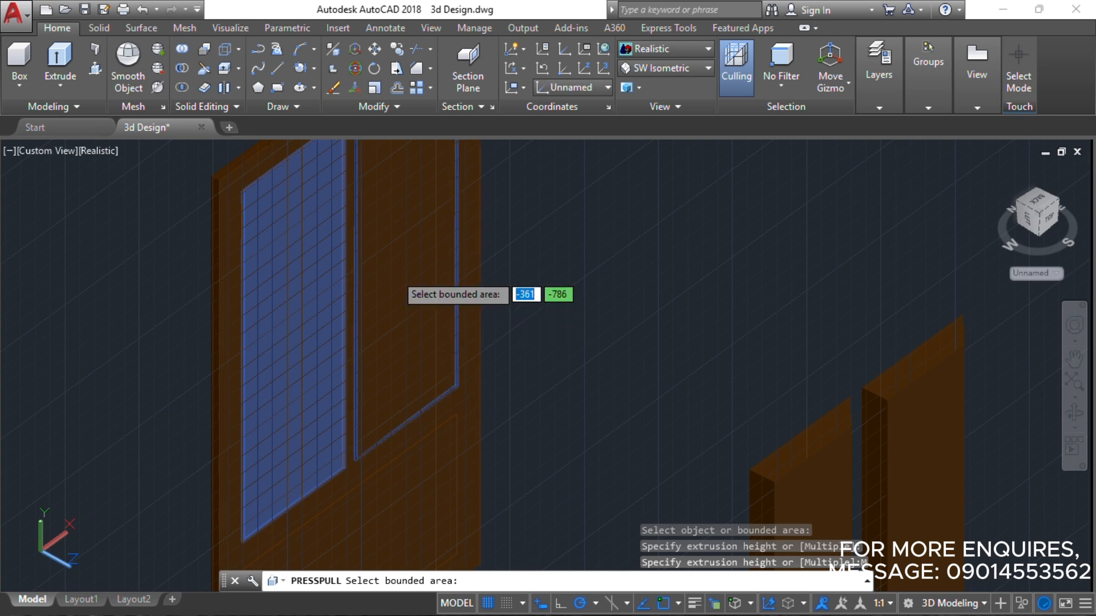
click(393, 272)
middle_drag(426, 440, 422, 315)
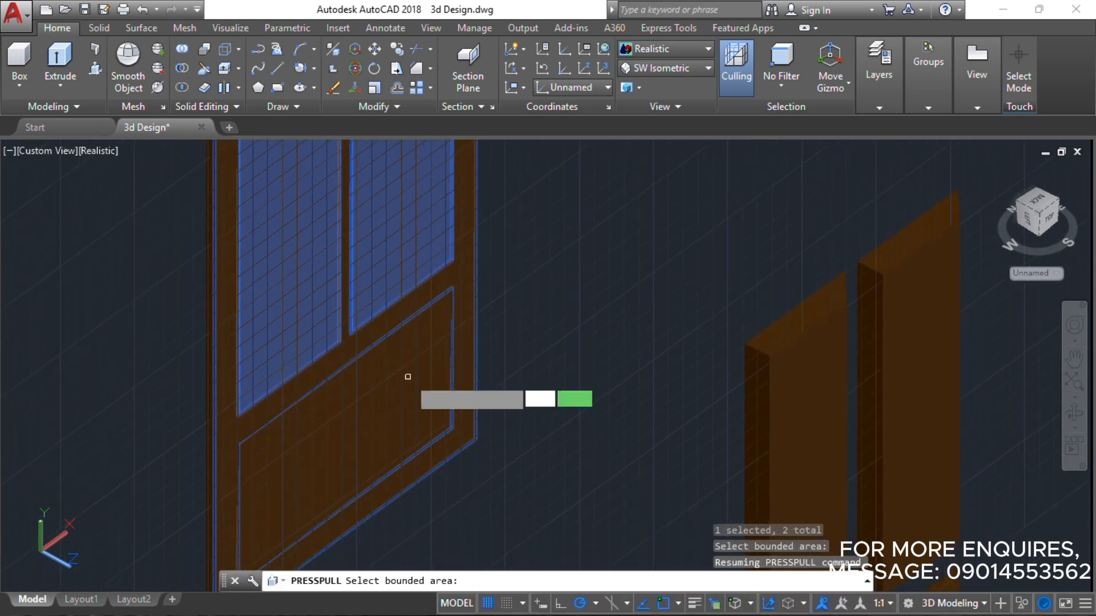
click(405, 379)
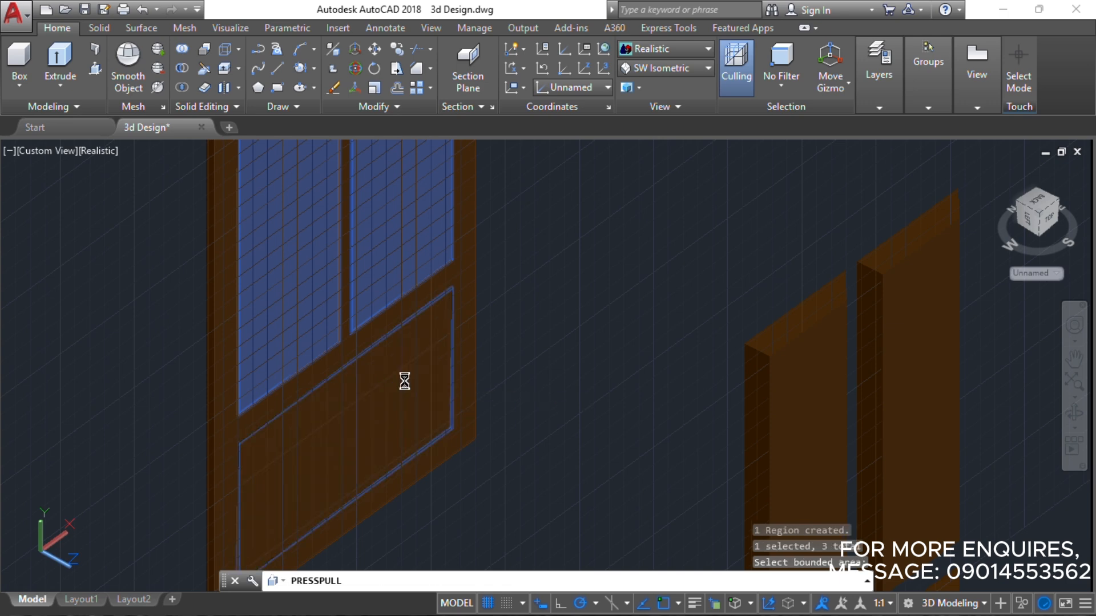
key(Return)
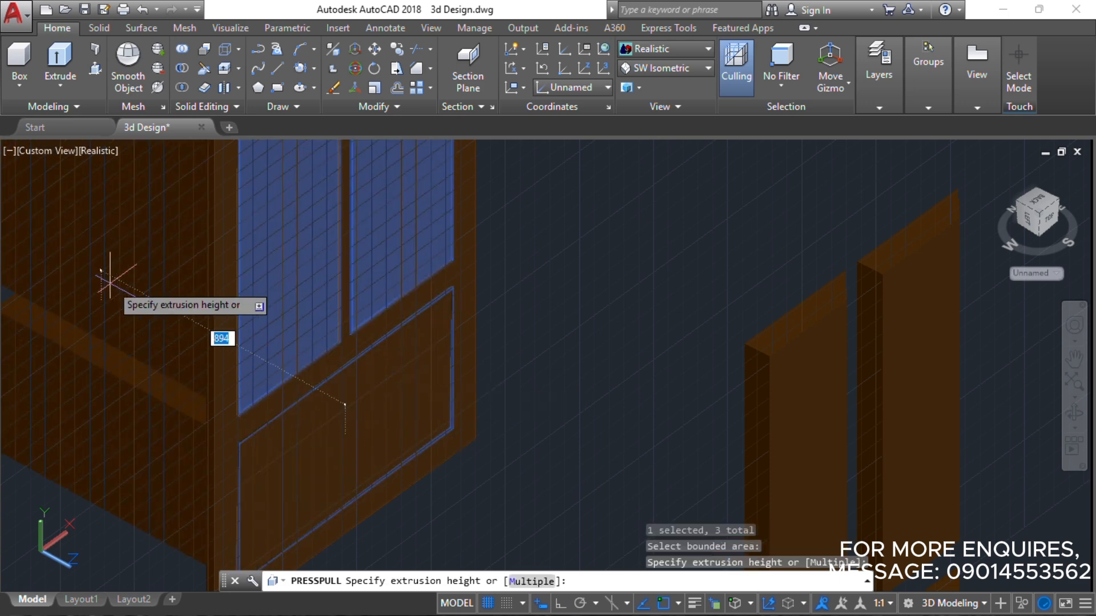
text(10)
key(Return)
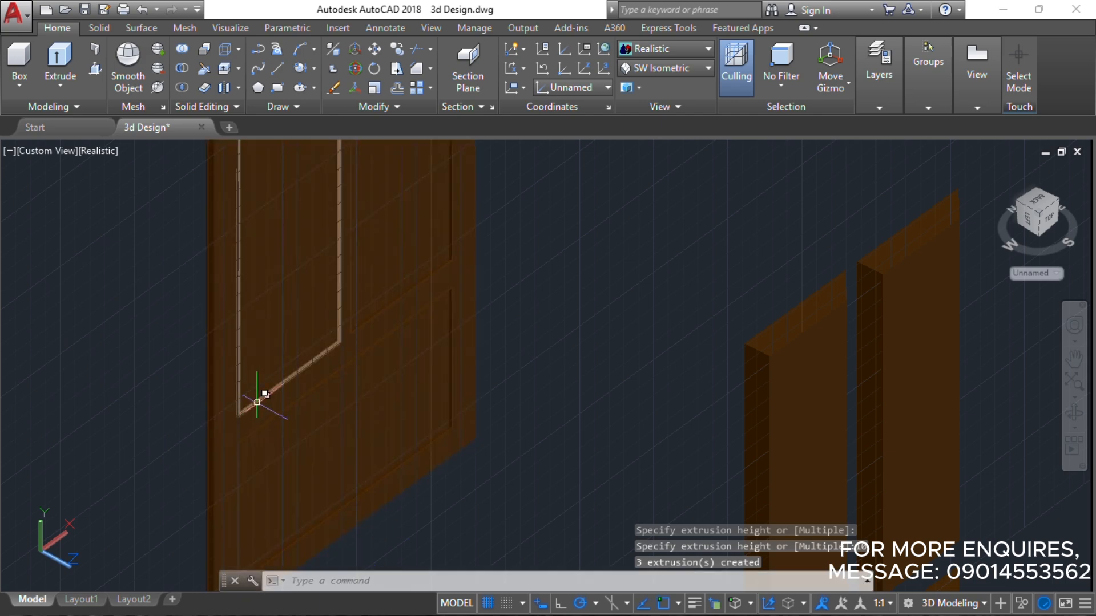
- Delete the three 3D polylines outlining the panel openings on the door slab
click(252, 407)
click(322, 463)
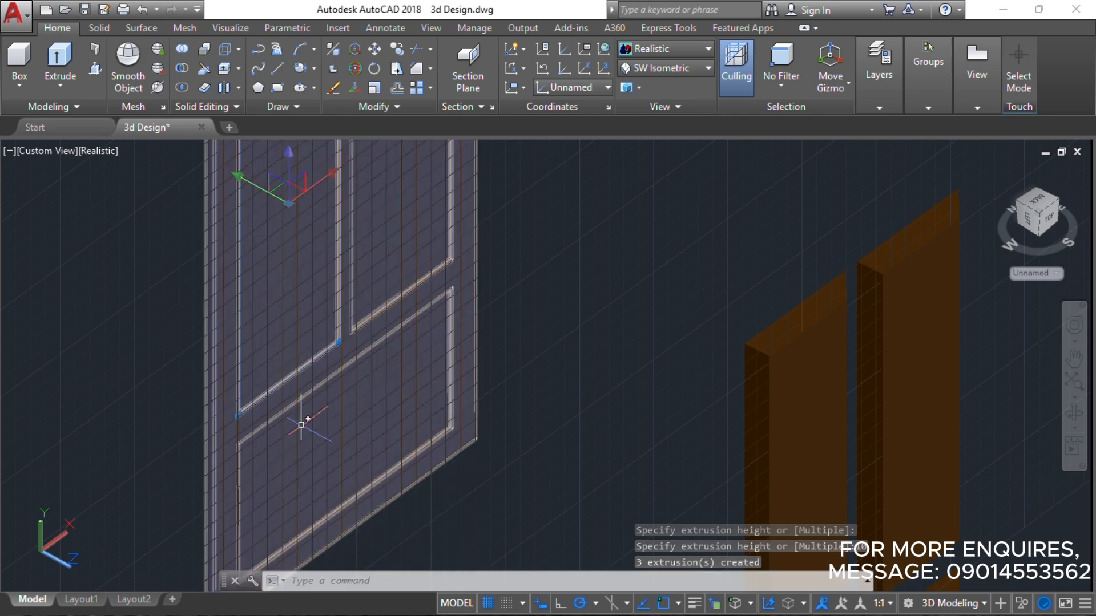
click(292, 404)
click(365, 482)
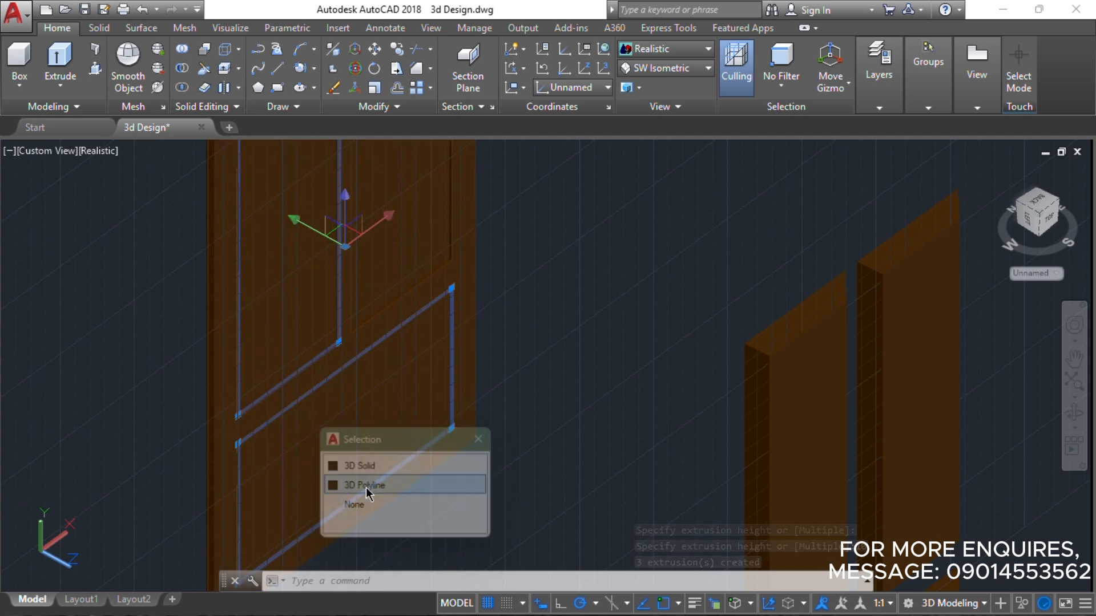
click(383, 310)
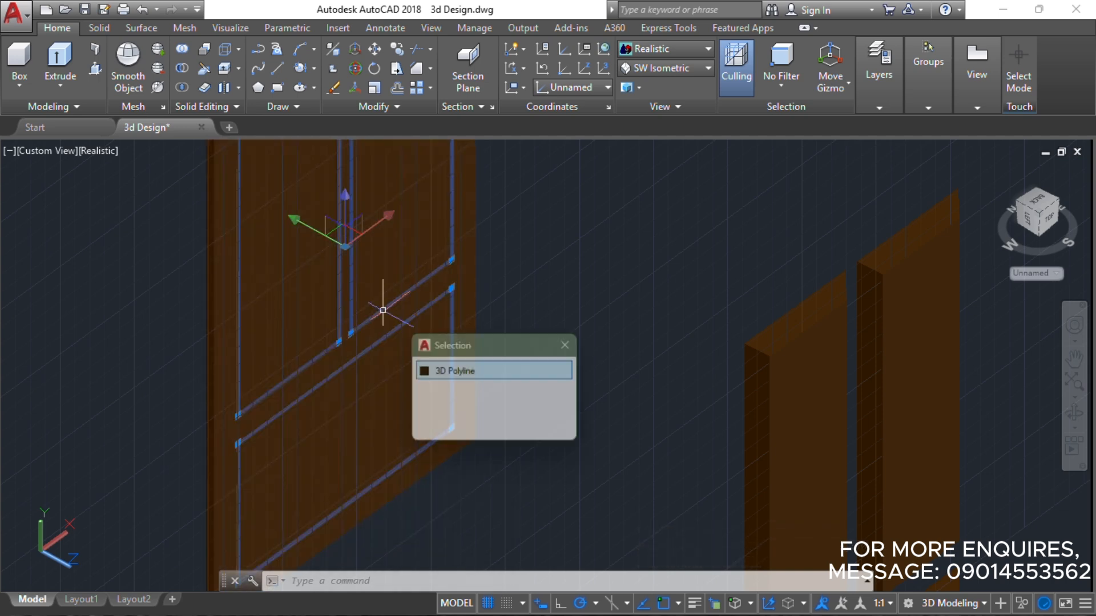
click(470, 372)
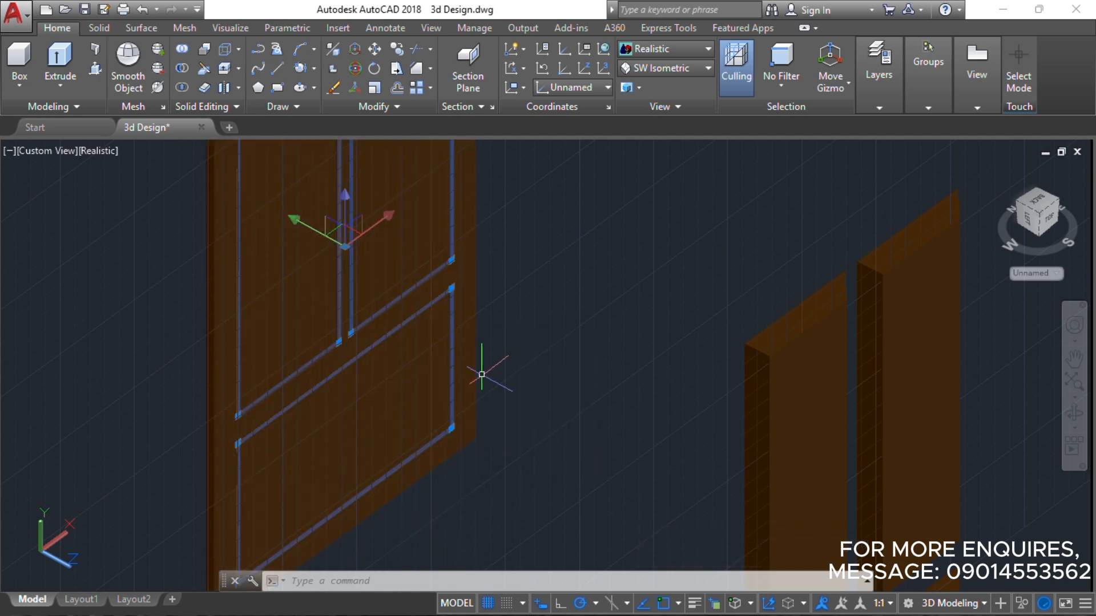
key(Delete)
- Move the three lofted panels together from the upper panel's outer top corner to the matching corner of its recess in the door slab
scroll(491, 376, down, 6)
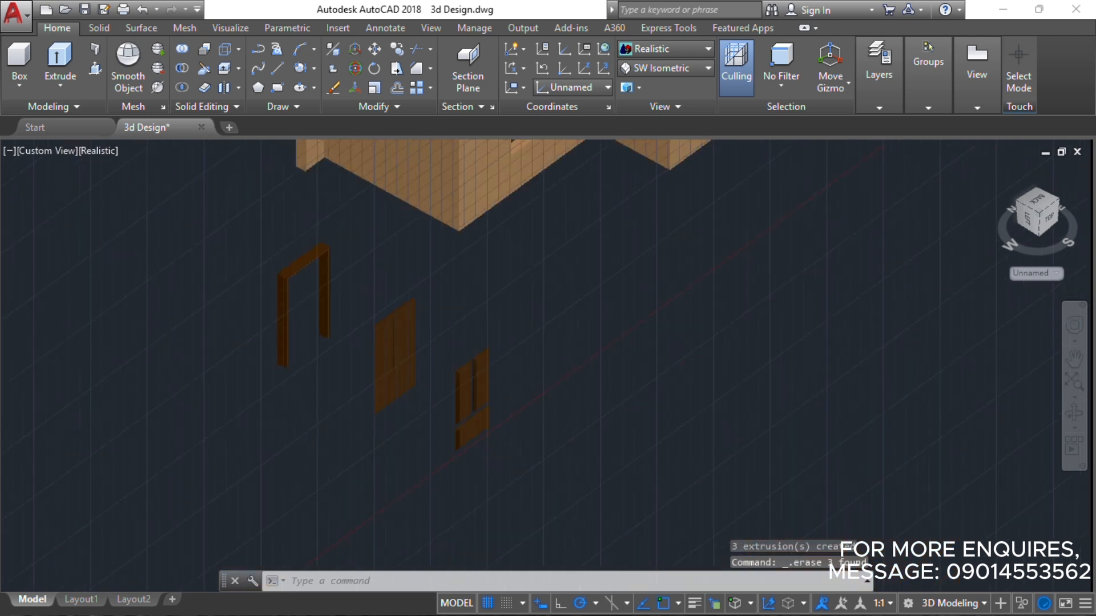
scroll(484, 437, up, 3)
click(538, 489)
click(438, 313)
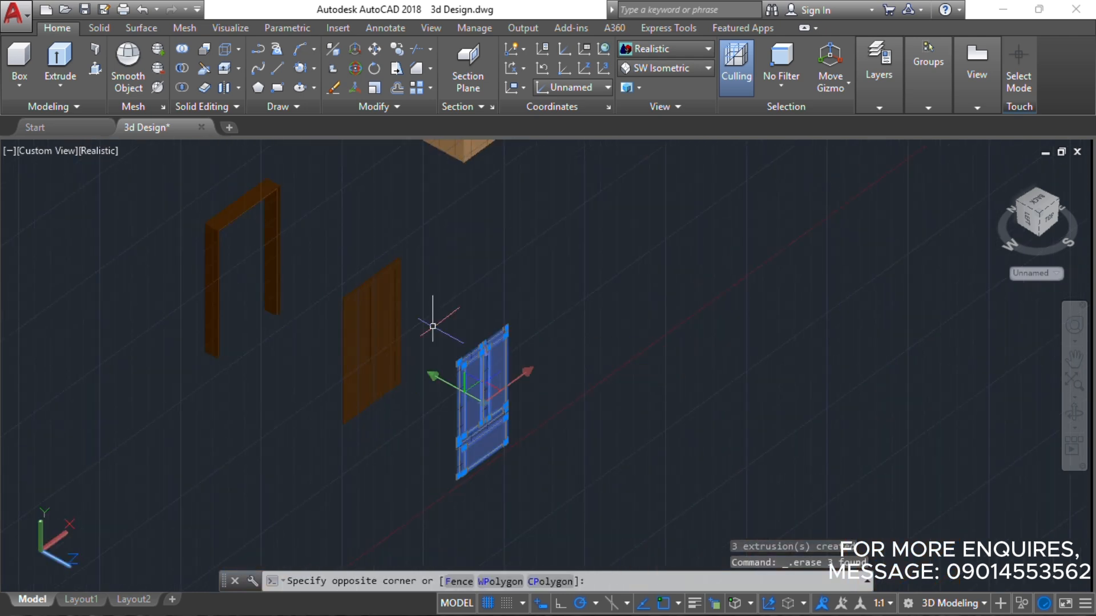
scroll(505, 319, down, 3)
scroll(502, 365, up, 8)
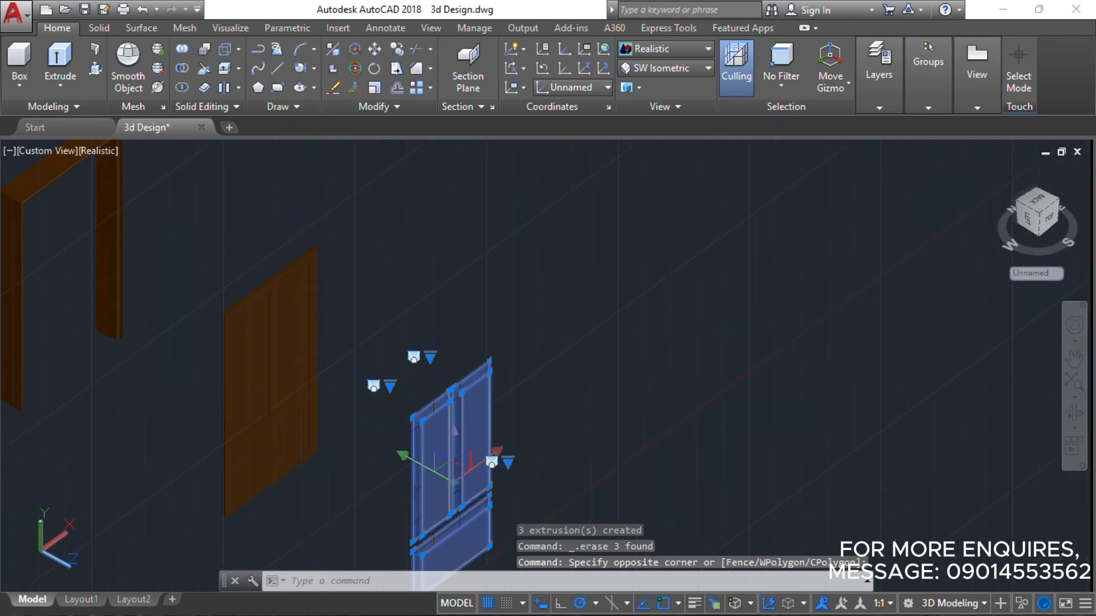
scroll(445, 367, up, 6)
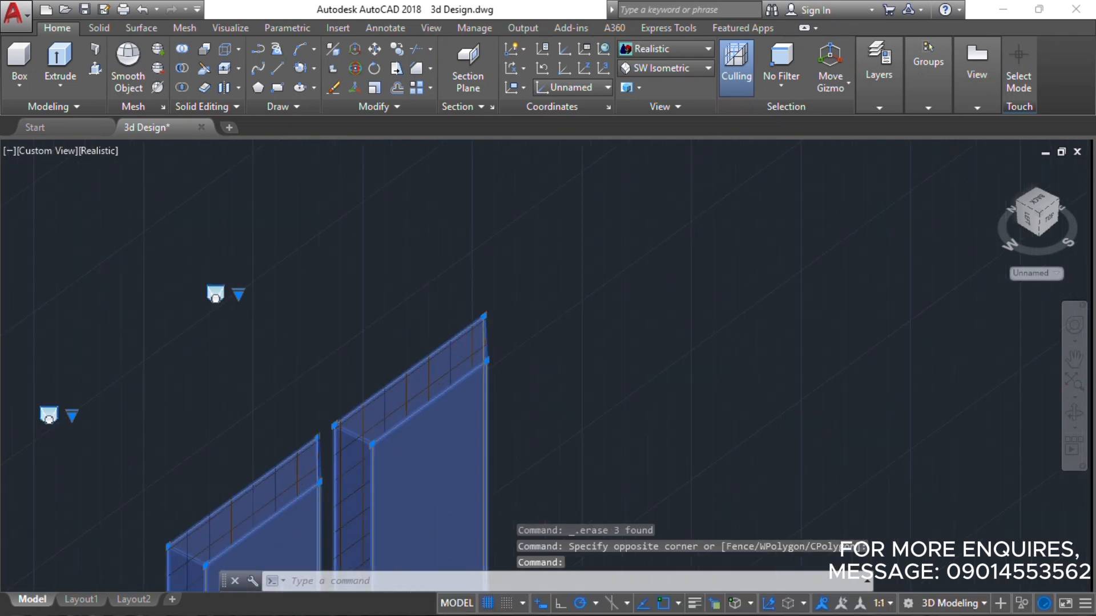
key(Return)
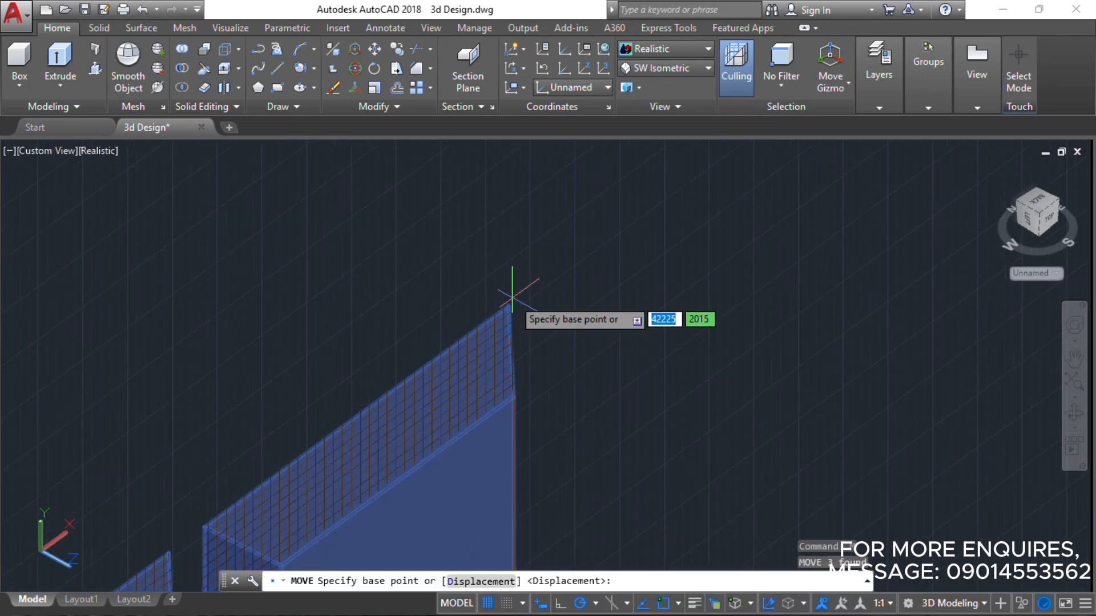
click(507, 305)
scroll(359, 289, down, 6)
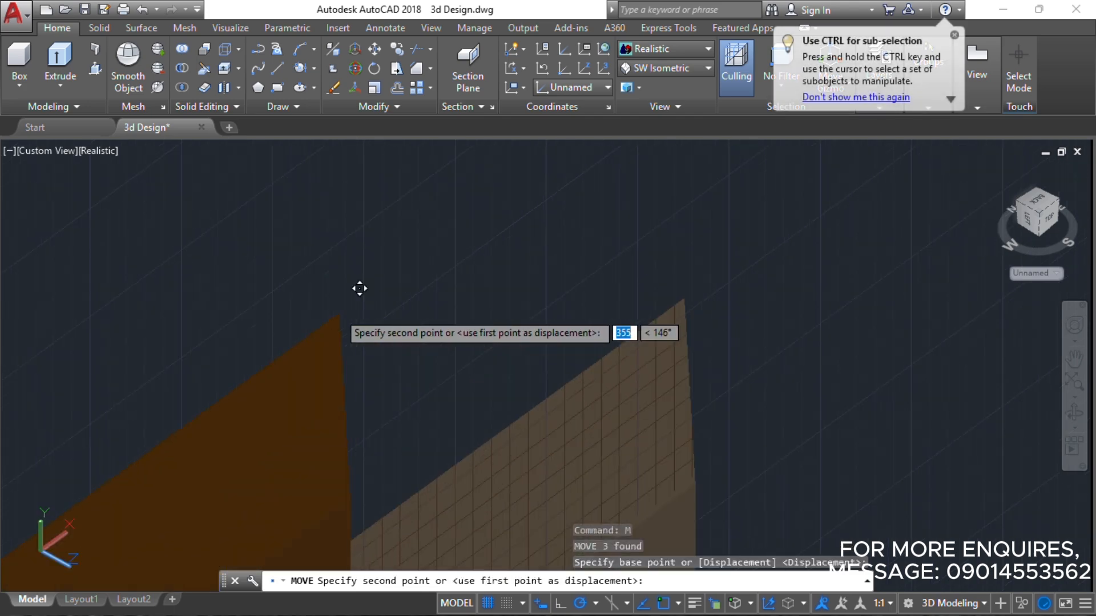
middle_drag(259, 274, 351, 220)
scroll(346, 210, up, 6)
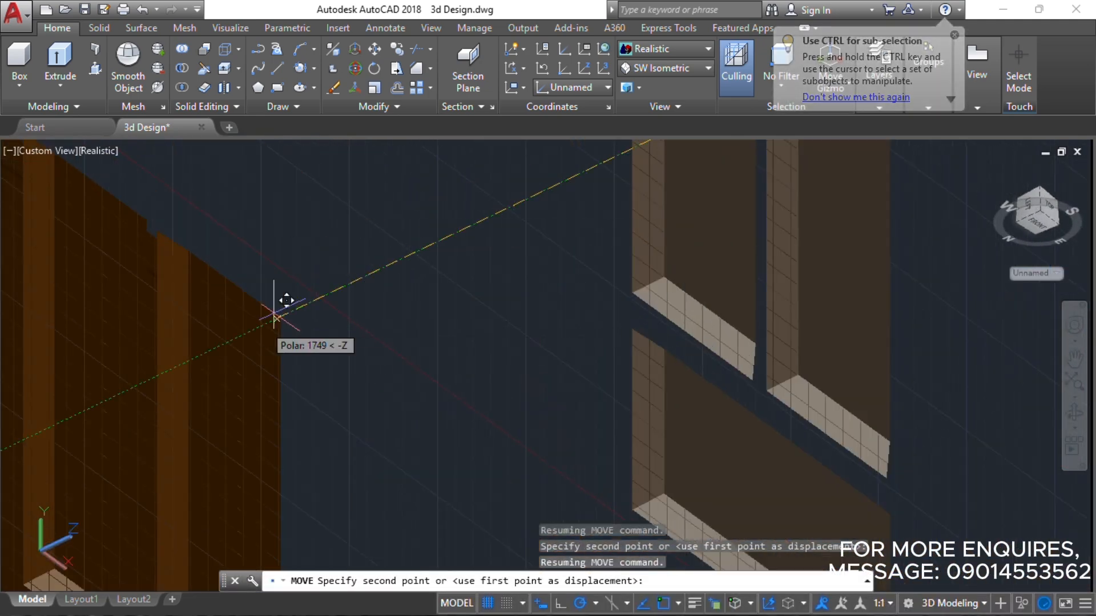
scroll(204, 348, up, 4)
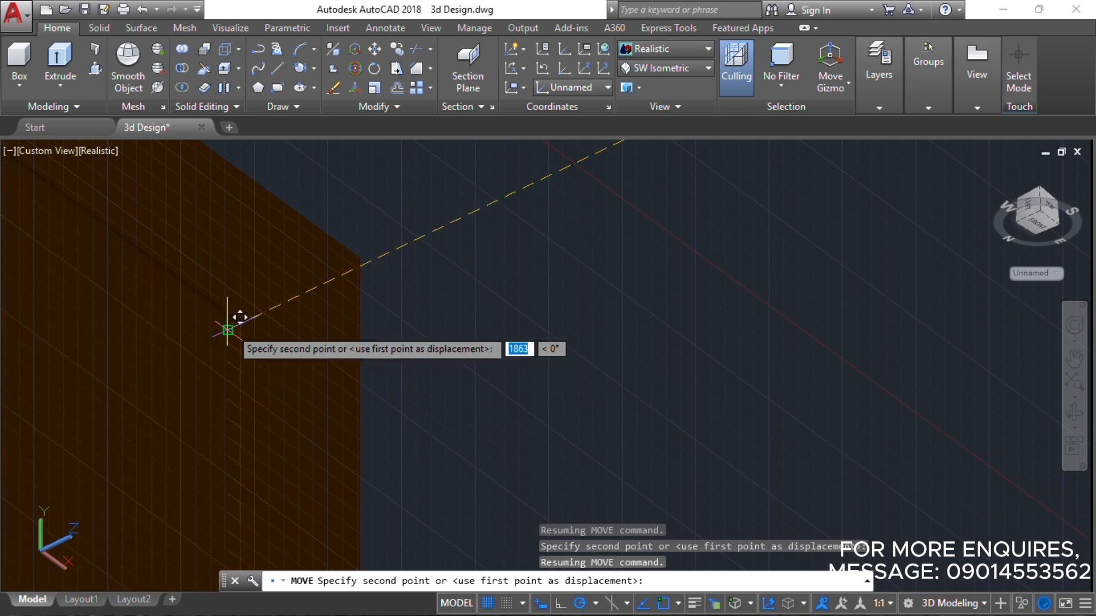
click(228, 318)
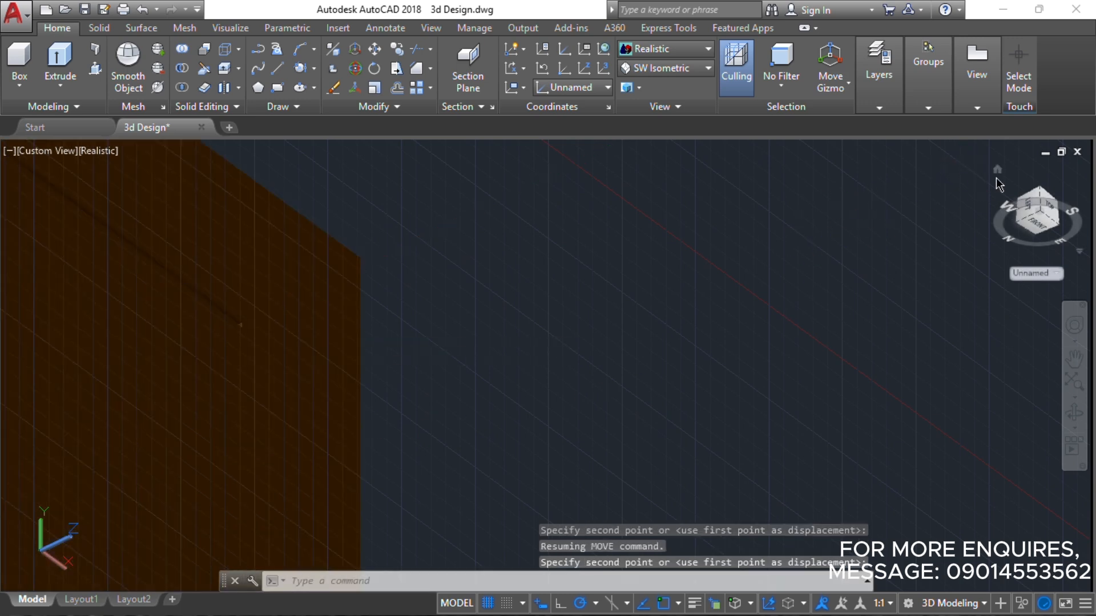
- Restore the home view and switch the projection from perspective to parallel
click(998, 171)
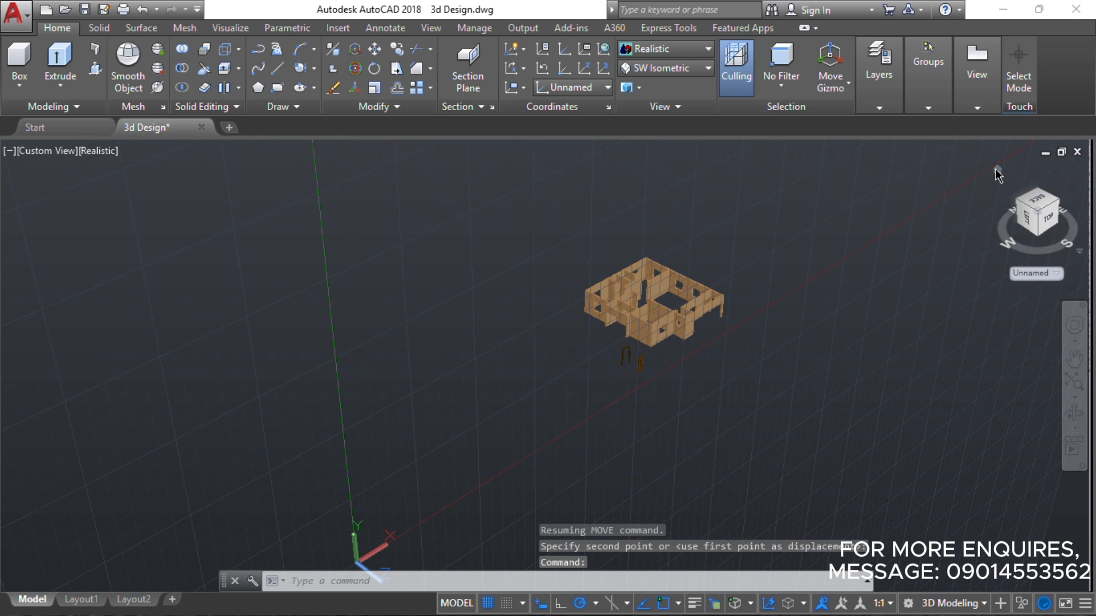
right_click(995, 169)
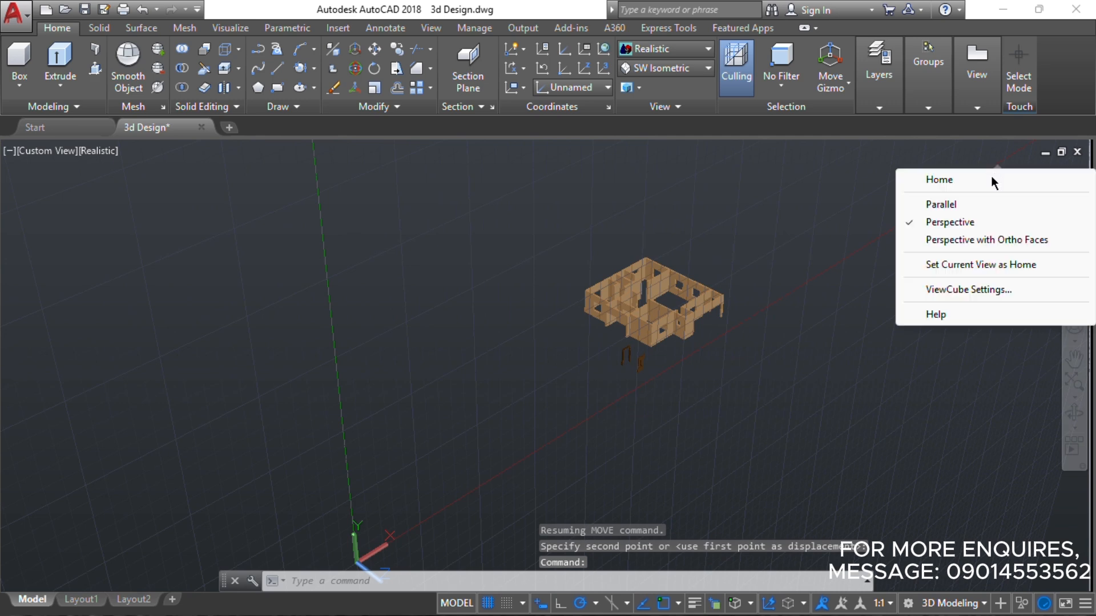
click(939, 207)
click(947, 197)
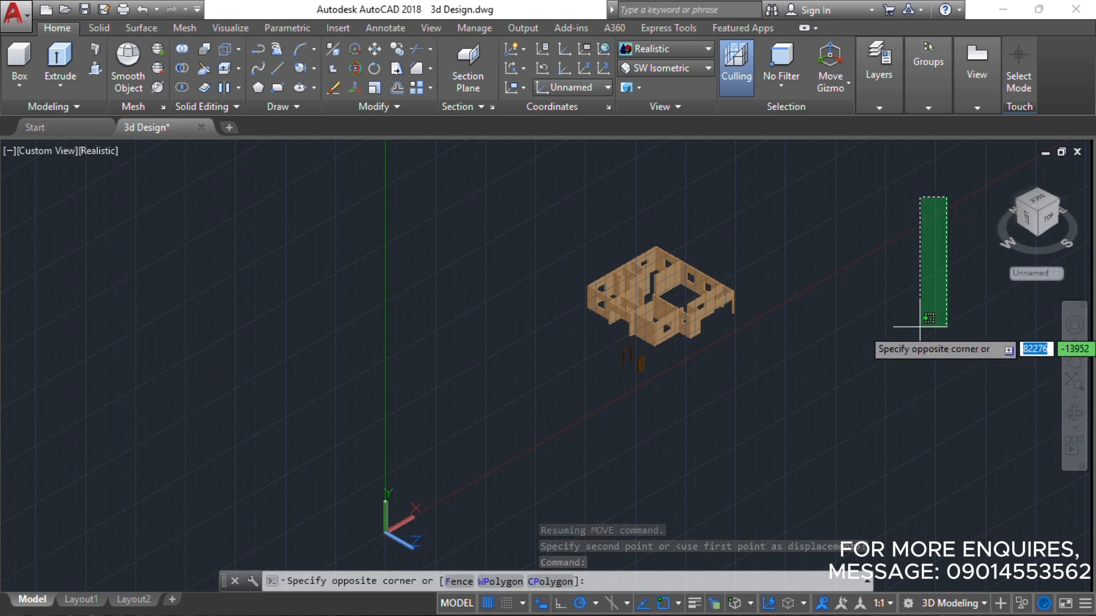
key(Escape)
key(Escape)
- Set the current coordinate system back to WCS
click(1043, 273)
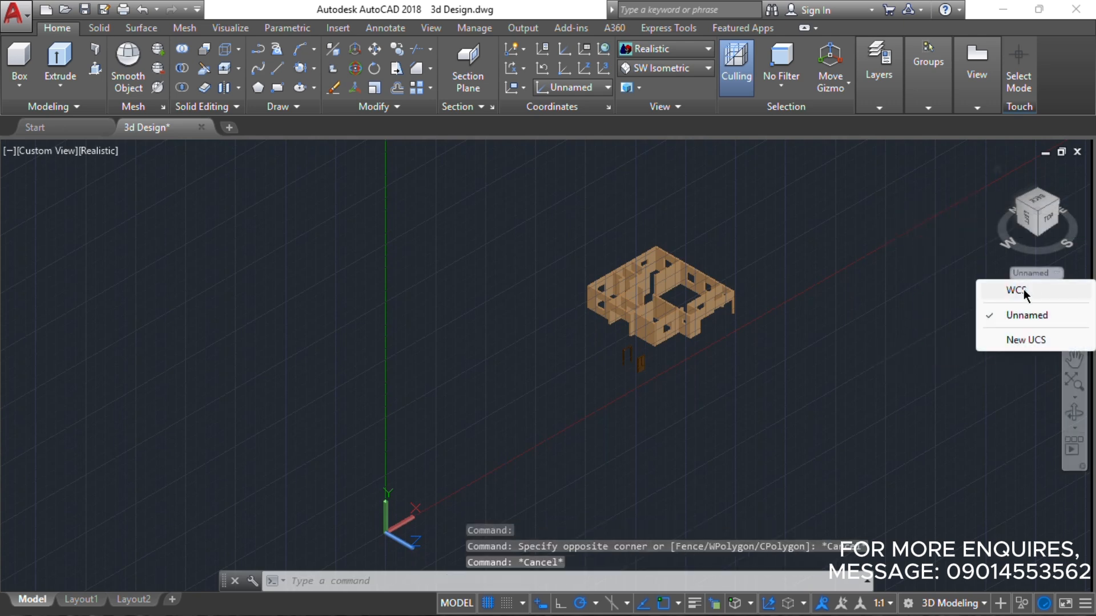
click(1022, 291)
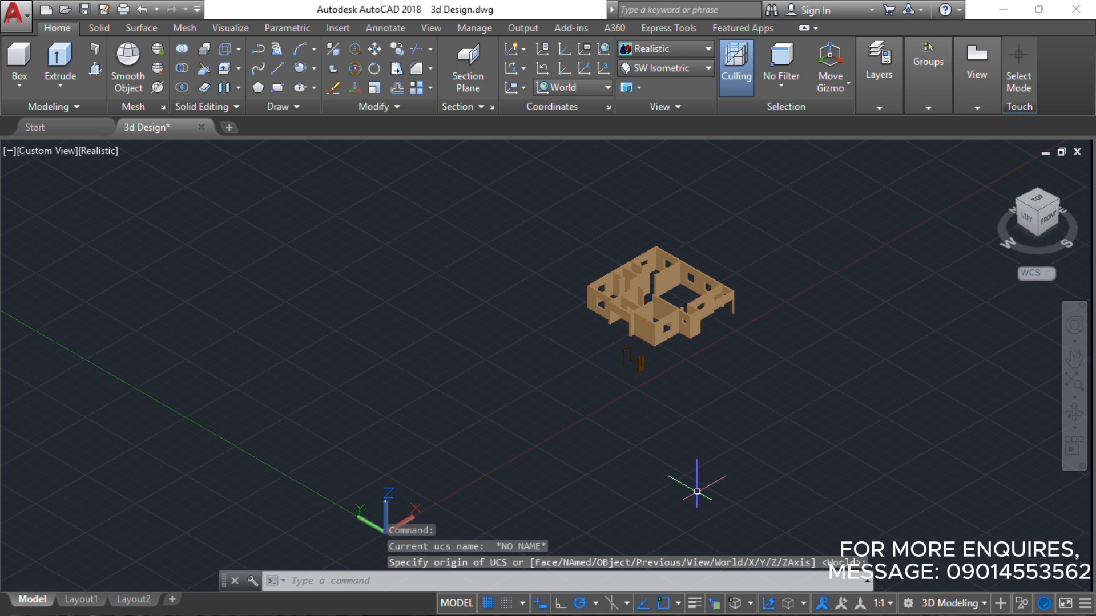
key(Escape)
key(Escape)
key(Escape)
- Unite the door slab and its three raised panels into a single solid
scroll(656, 354, up, 3)
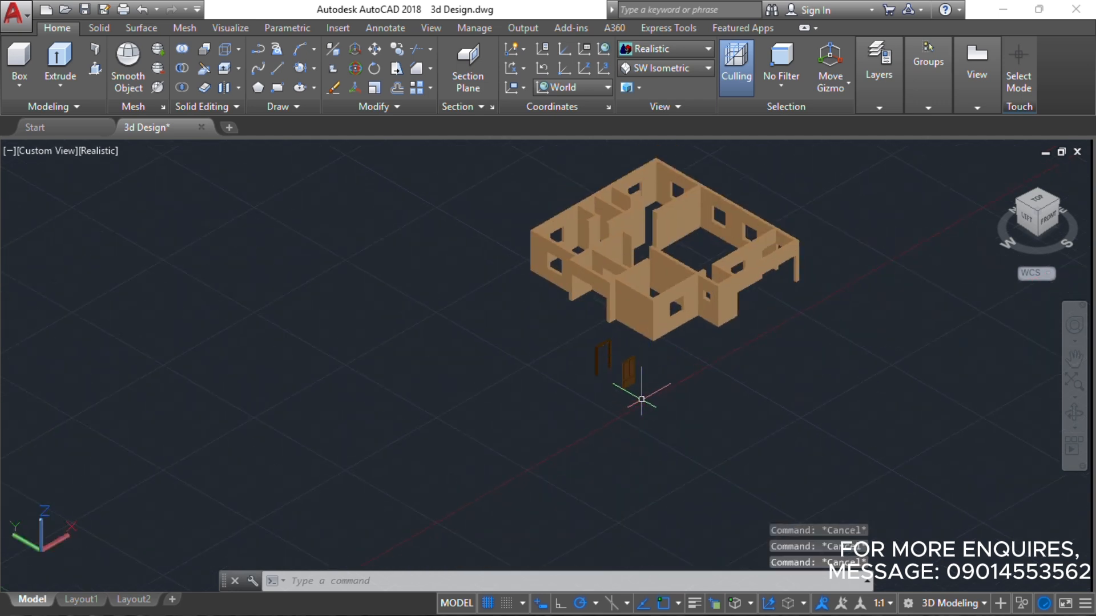
scroll(641, 399, up, 8)
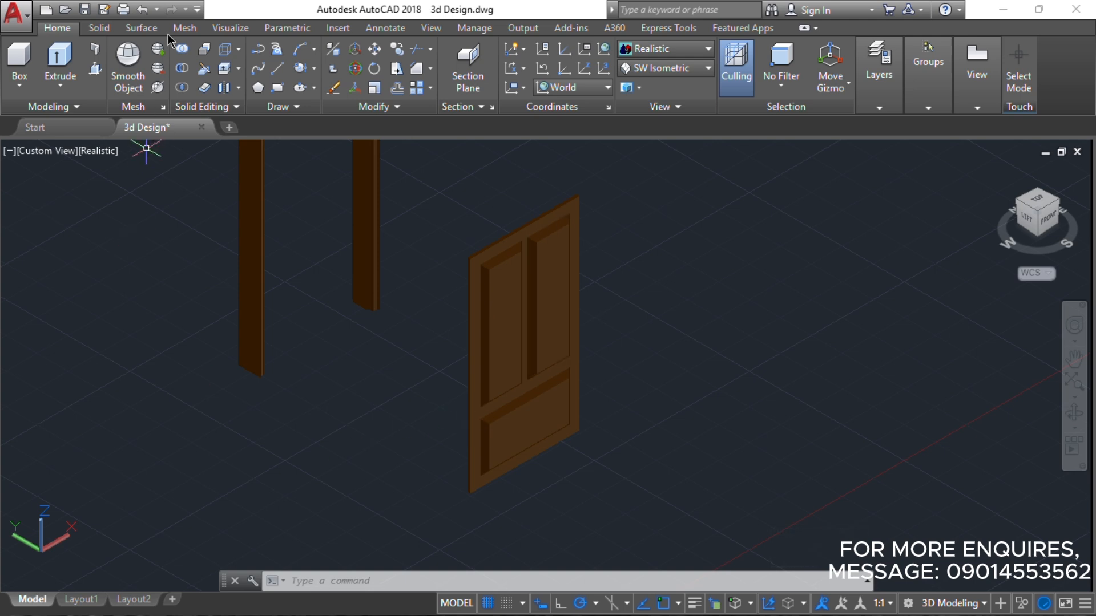
click(181, 54)
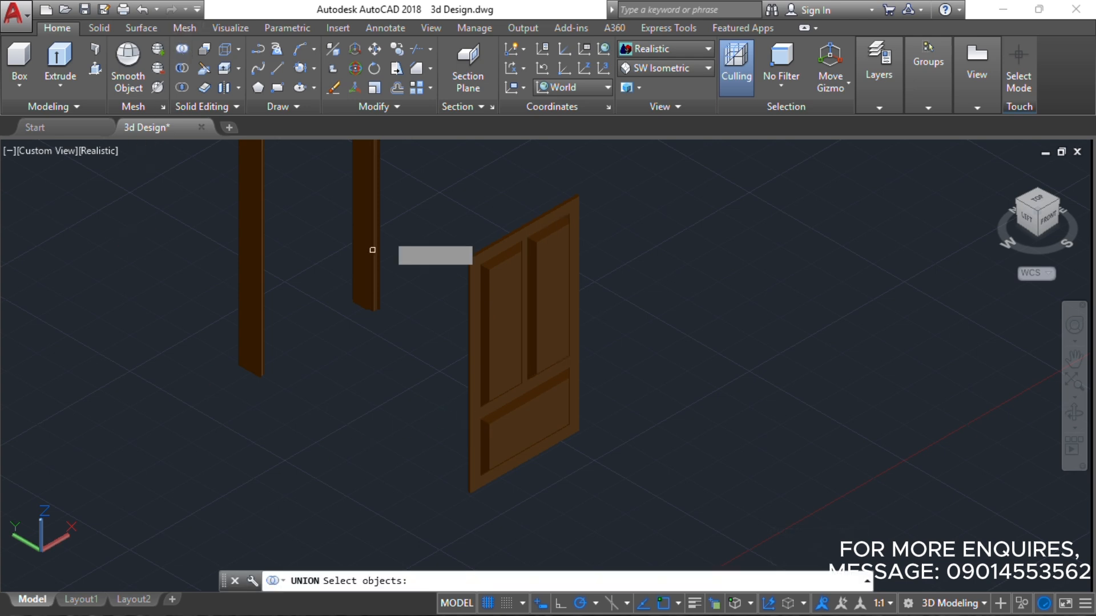
click(628, 508)
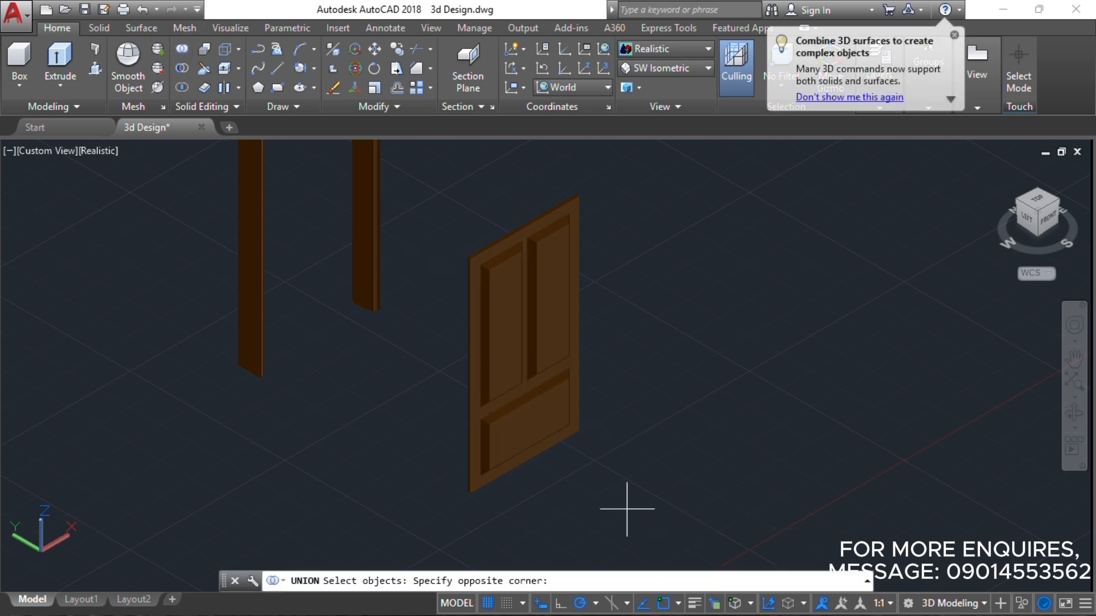
click(450, 240)
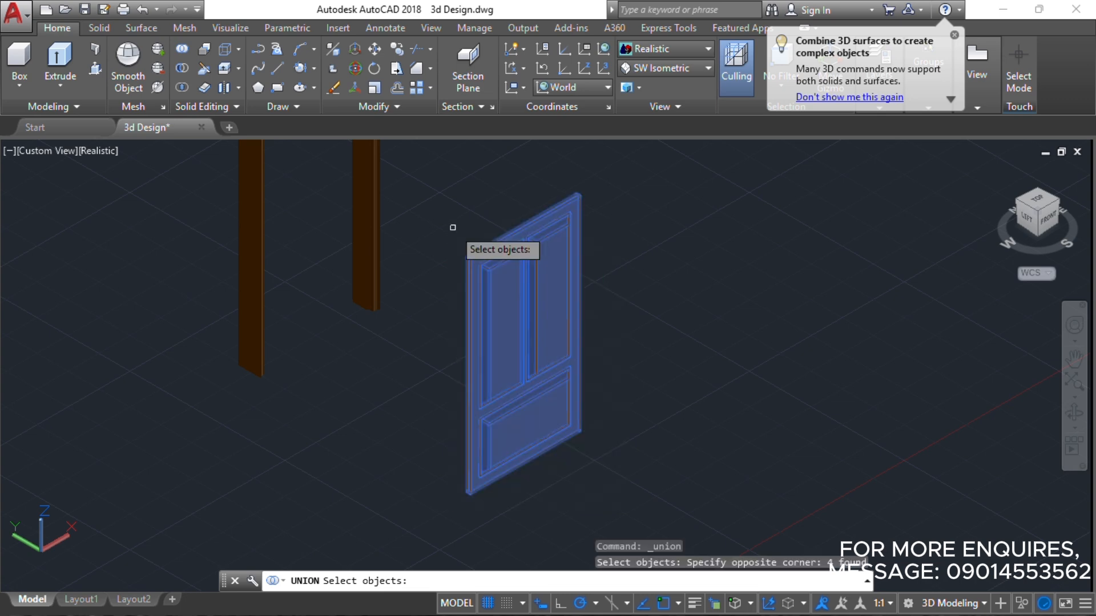
key(Return)
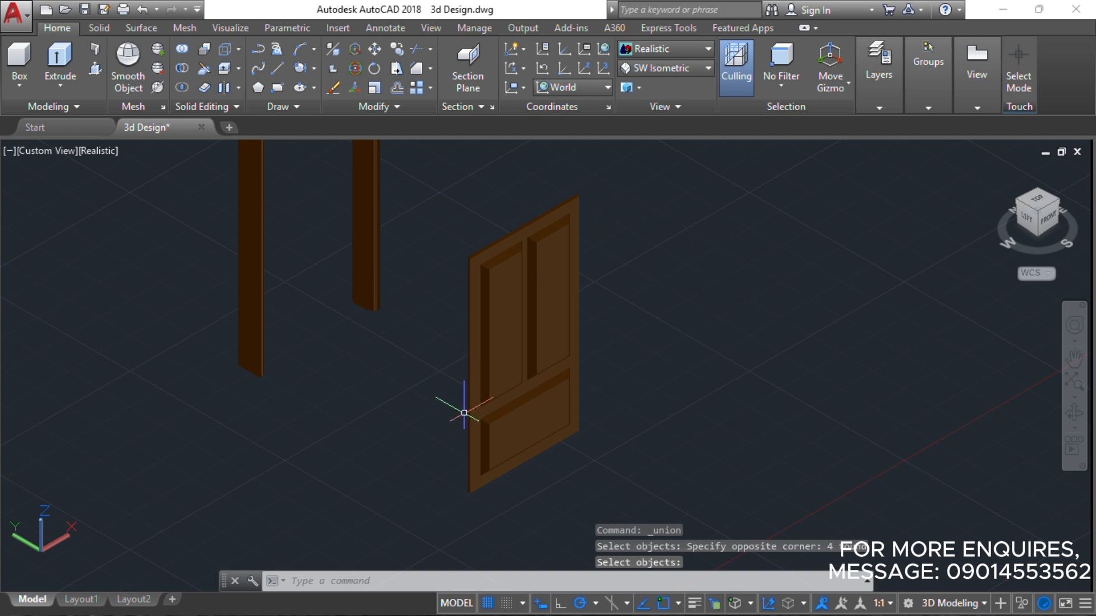
- Move the united door from its rear upper corner to the matching inner corner of the door frame's rebate
click(537, 336)
scroll(406, 288, down, 4)
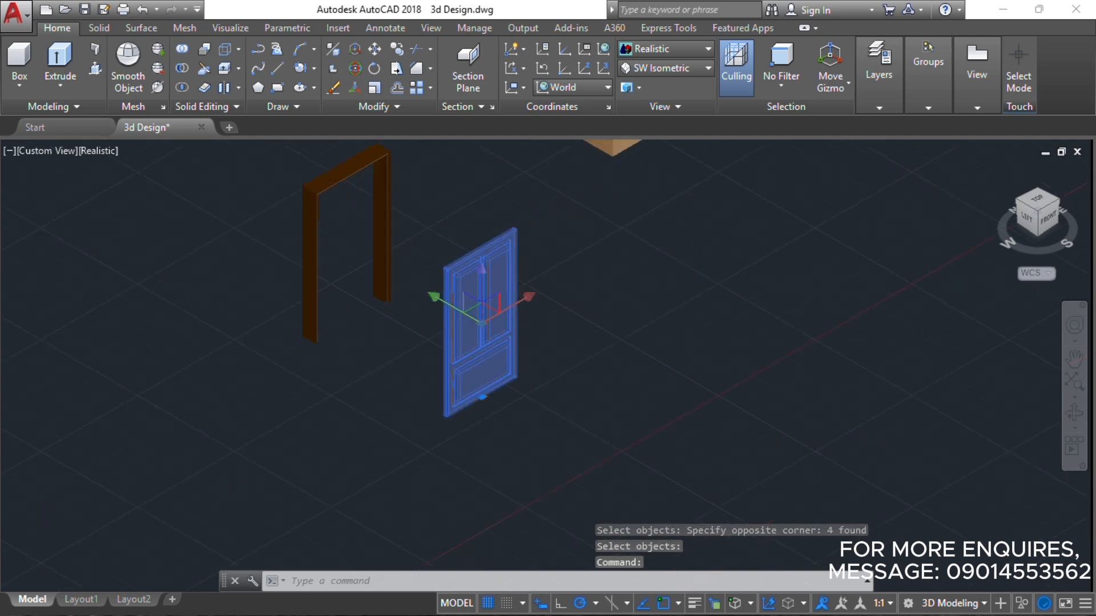
middle_drag(406, 288, 438, 333)
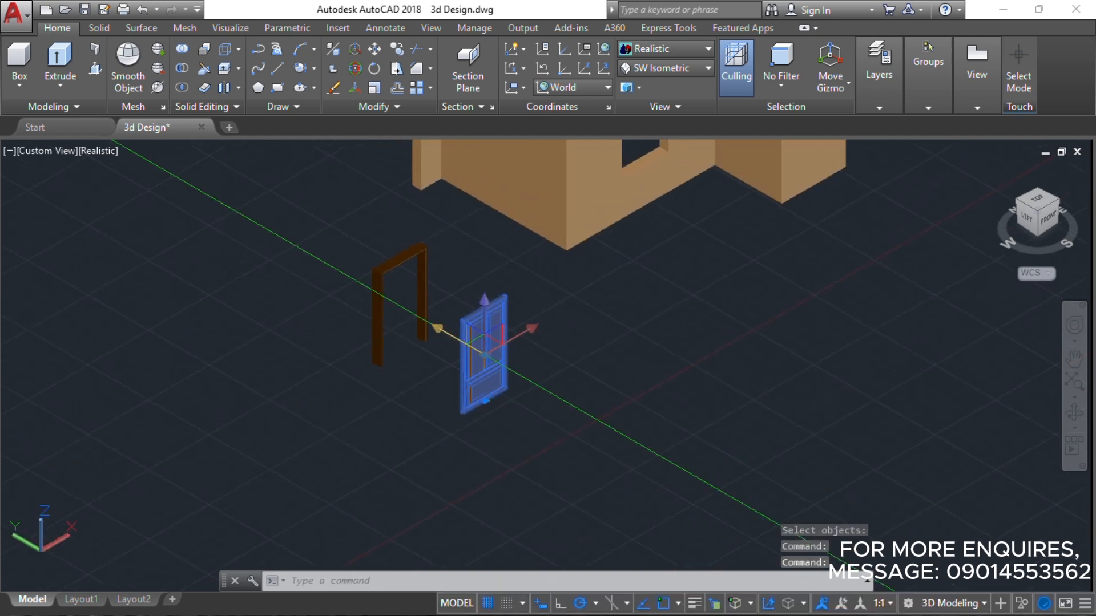
scroll(501, 307, up, 3)
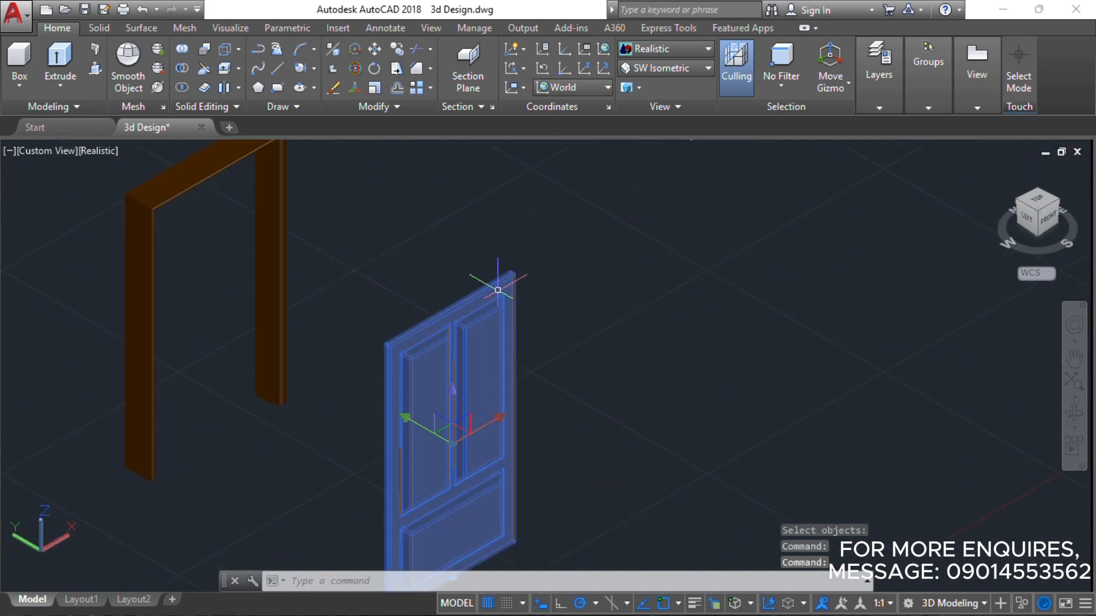
middle_drag(498, 289, 680, 318)
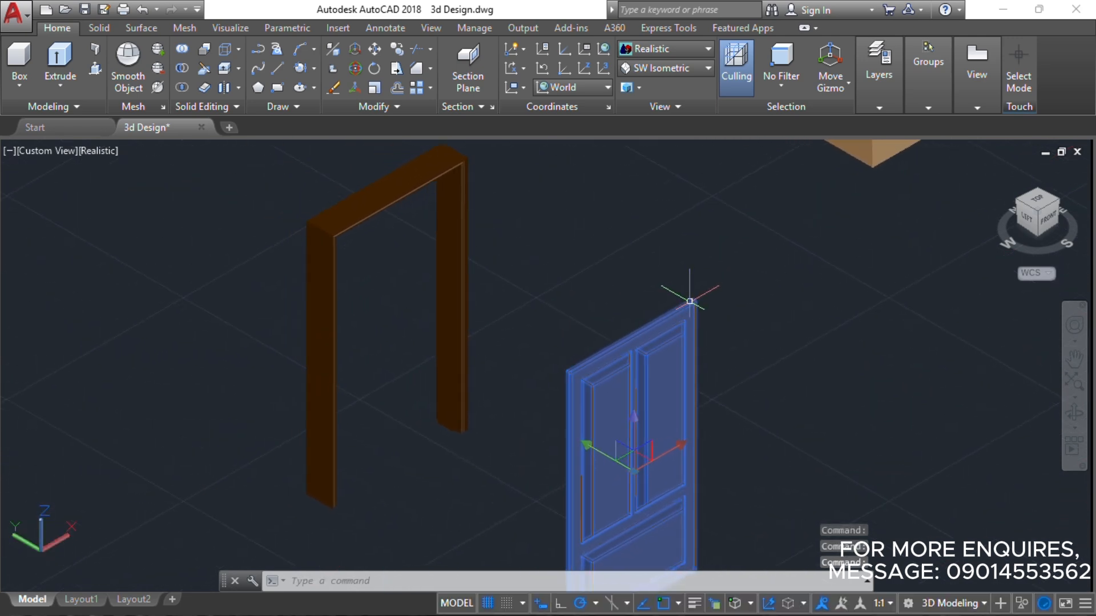
scroll(690, 301, up, 4)
text(m)
key(Return)
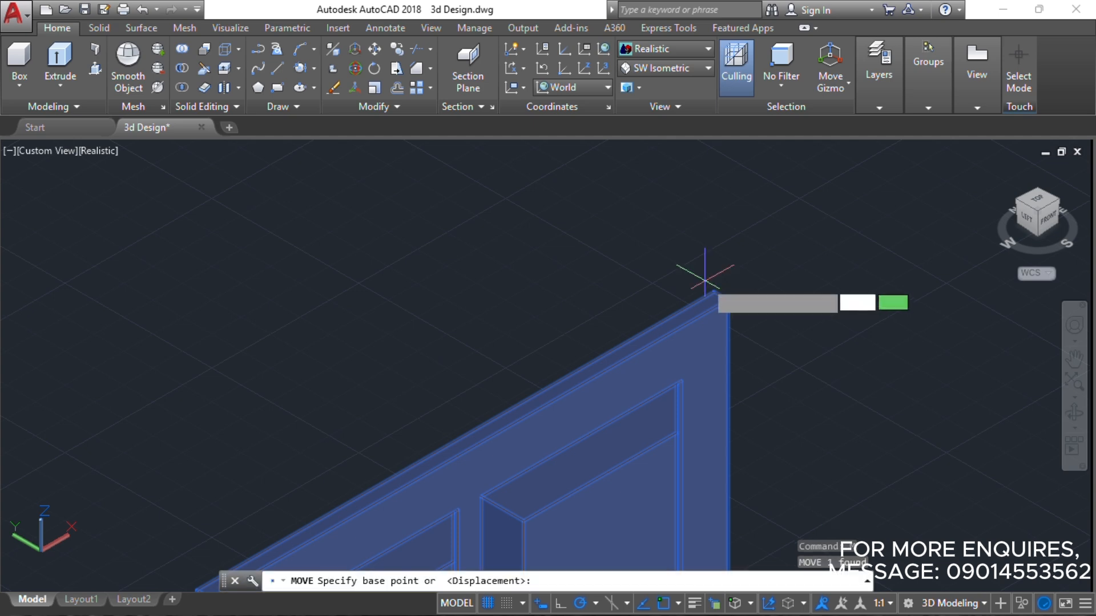
click(713, 290)
scroll(725, 276, down, 5)
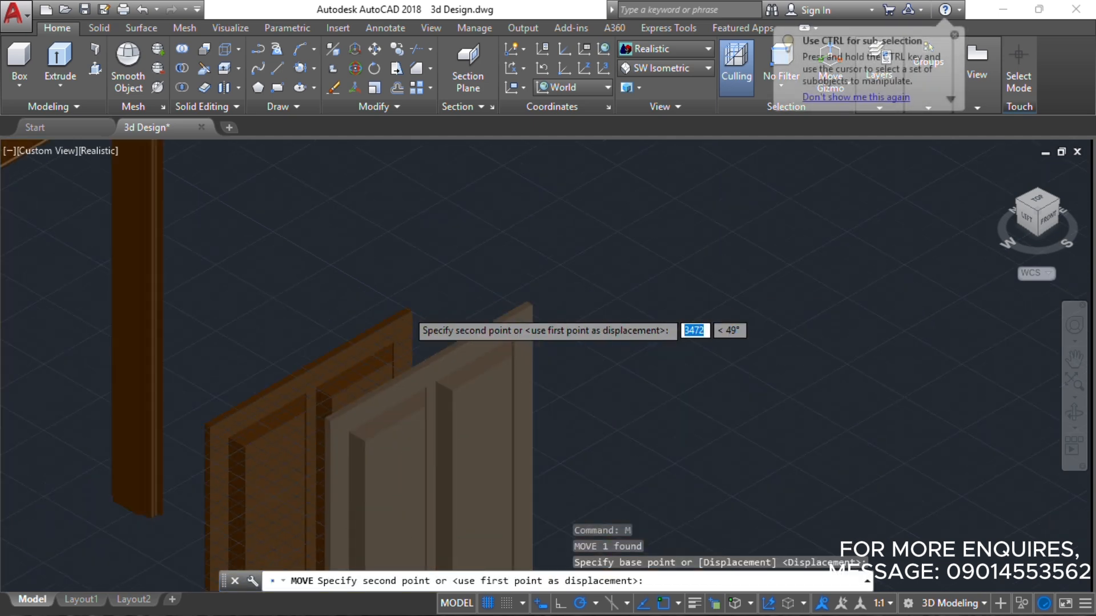
shift+middle_drag(245, 310, 475, 215)
scroll(205, 201, up, 5)
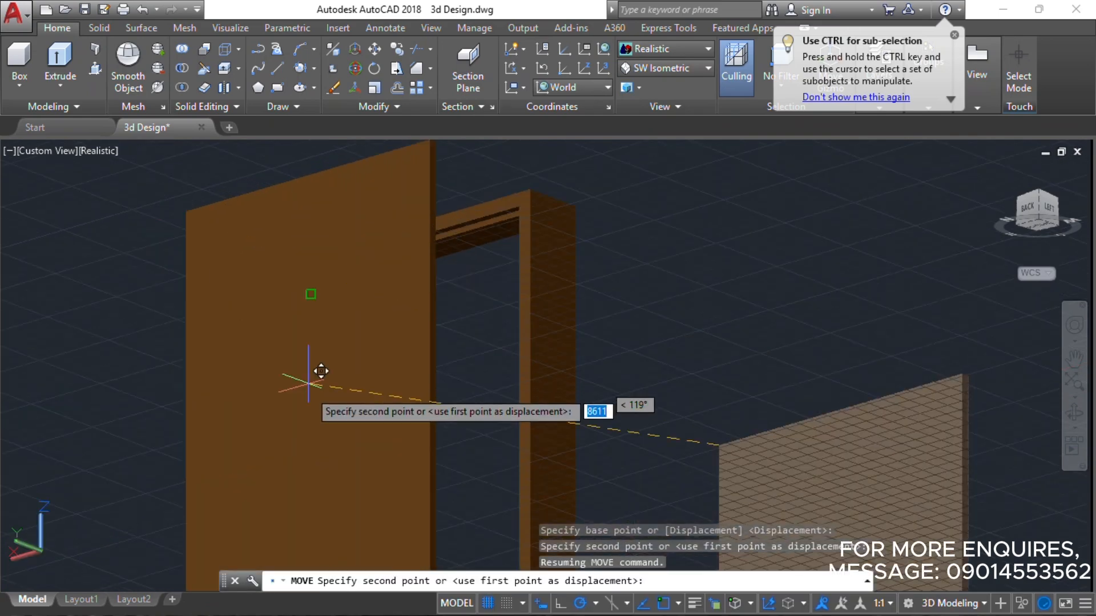
scroll(262, 320, up, 6)
middle_drag(326, 207, 348, 389)
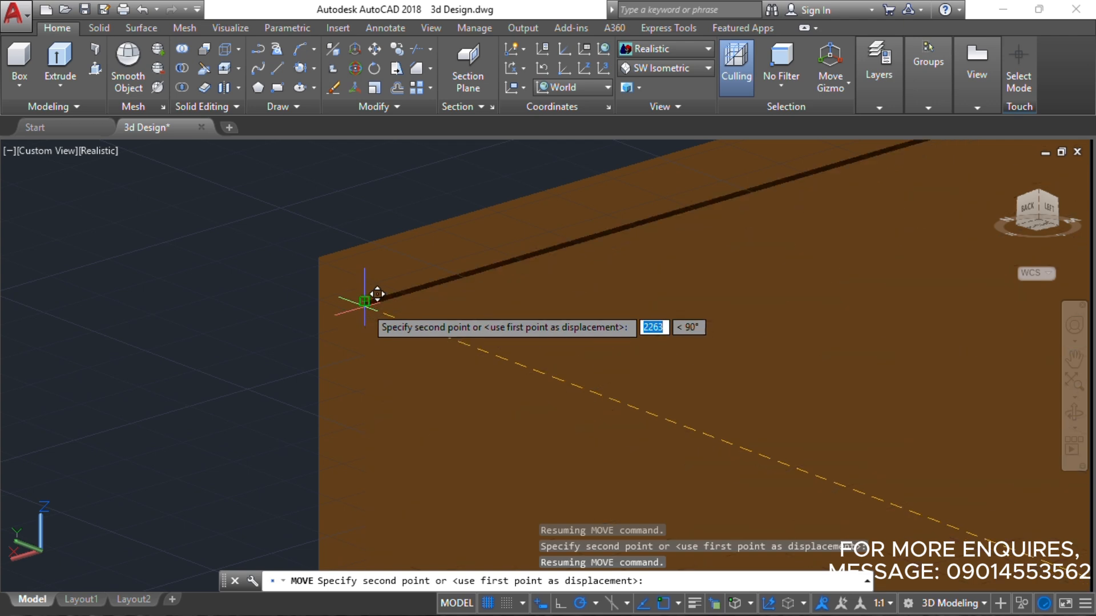
click(365, 297)
- Examine from the front how the panelled door sits inside its frame
scroll(366, 296, down, 5)
scroll(469, 281, down, 5)
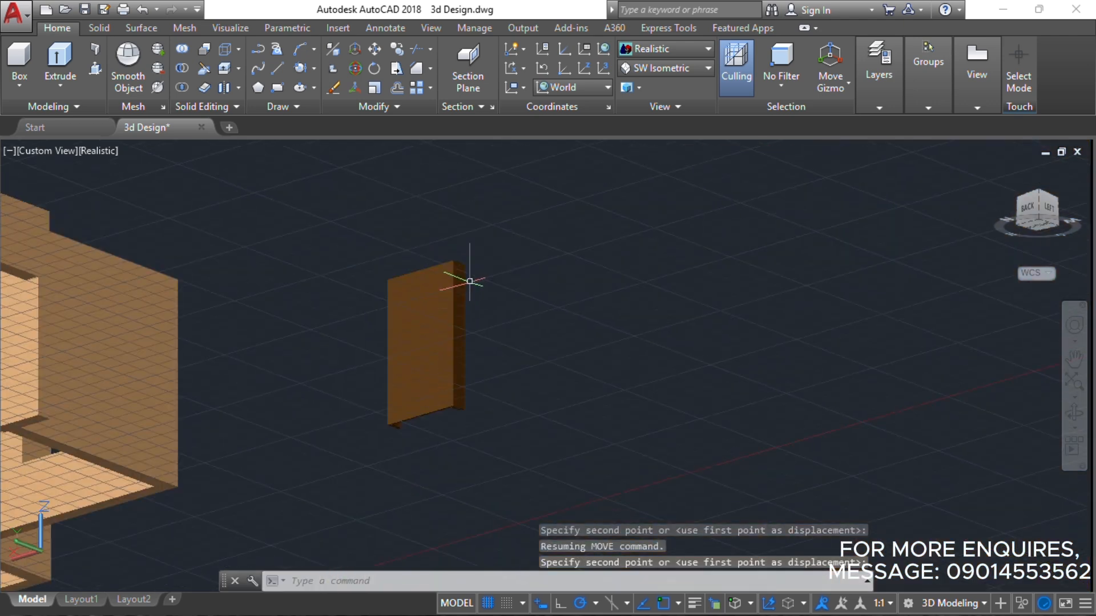
shift+middle_drag(469, 281, 307, 391)
scroll(489, 372, up, 6)
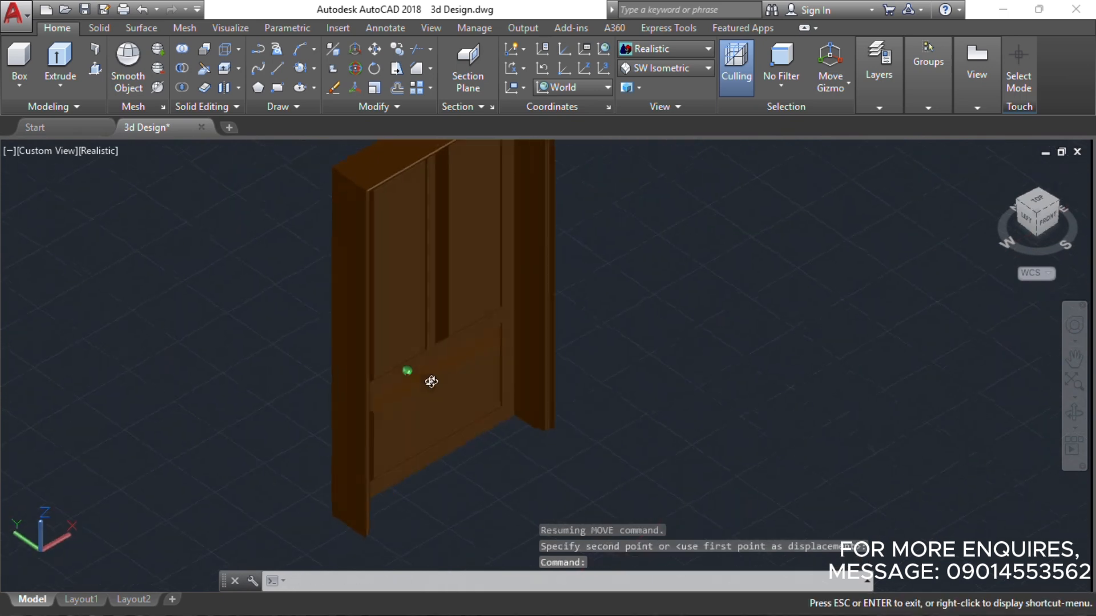
shift+middle_drag(424, 362, 416, 371)
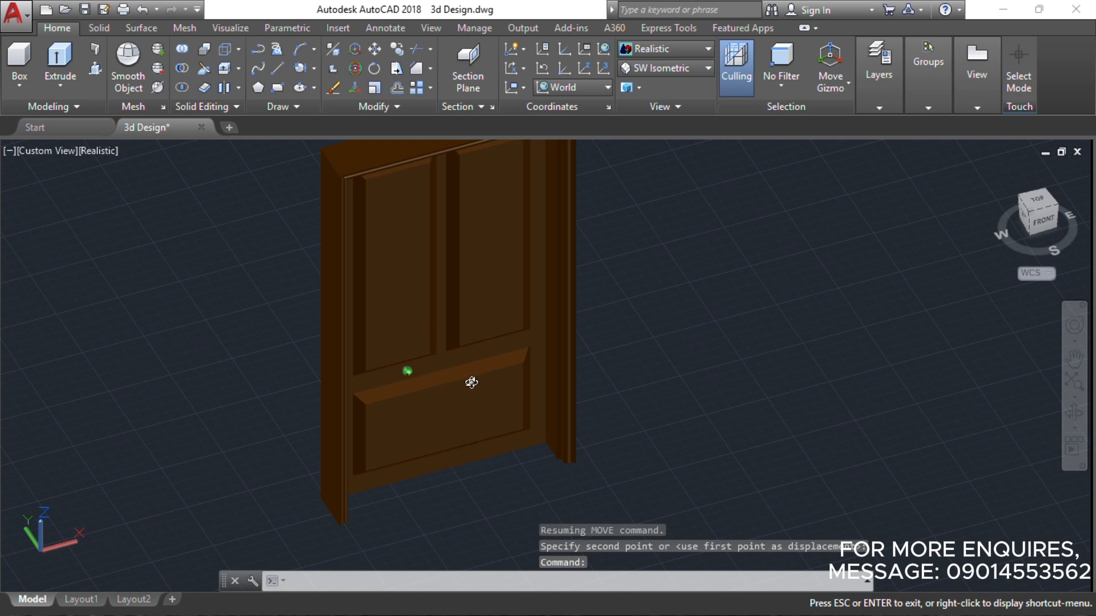
key(Escape)
key(Escape)
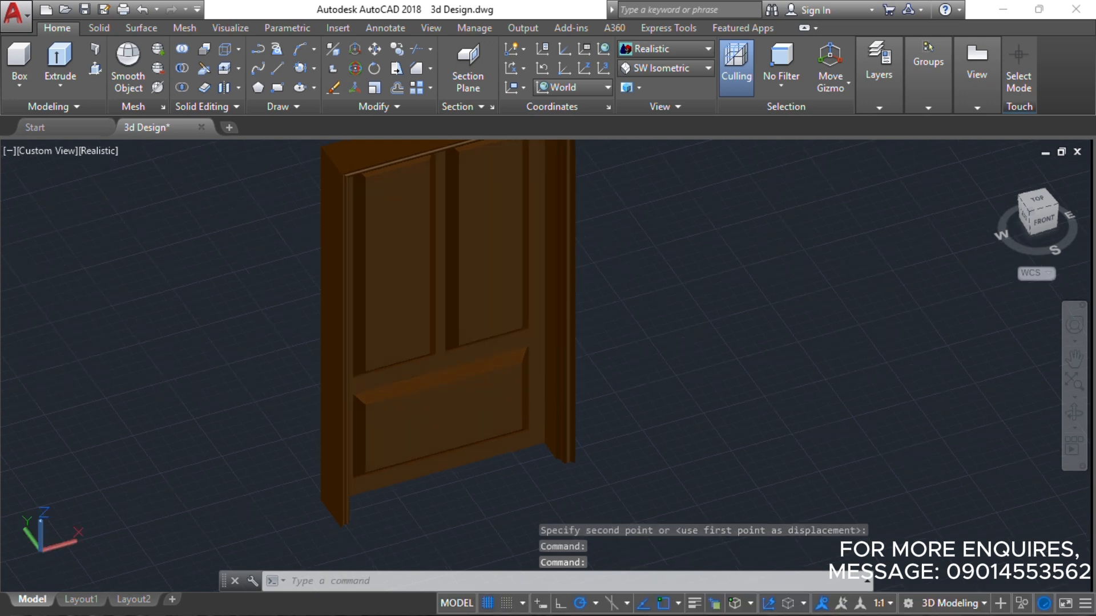
shift+middle_drag(340, 427, 494, 429)
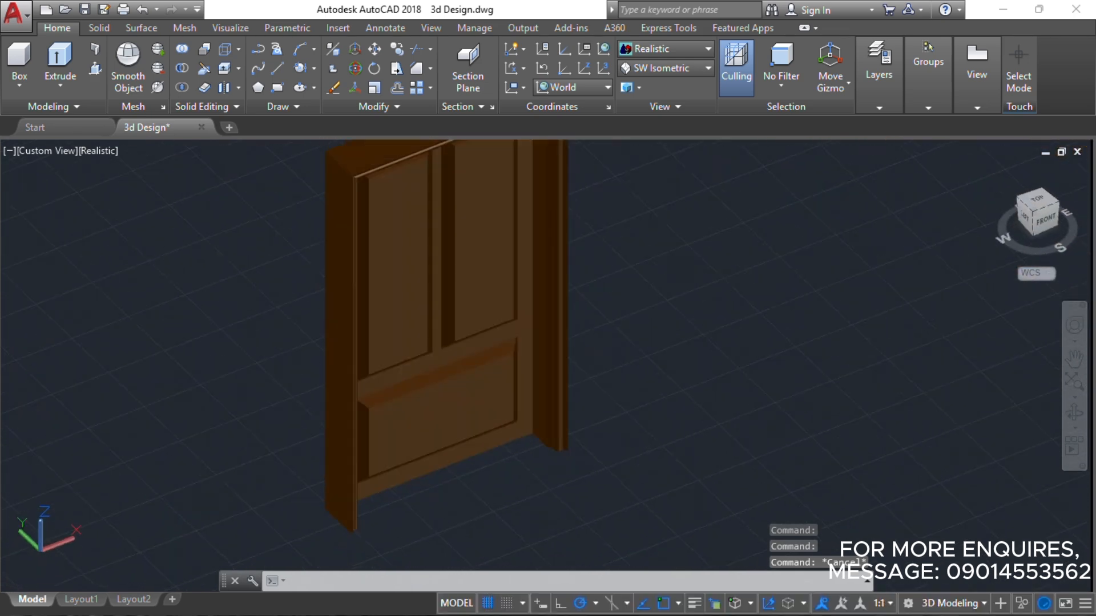
scroll(465, 417, down, 6)
middle_drag(491, 351, 498, 355)
scroll(495, 359, up, 5)
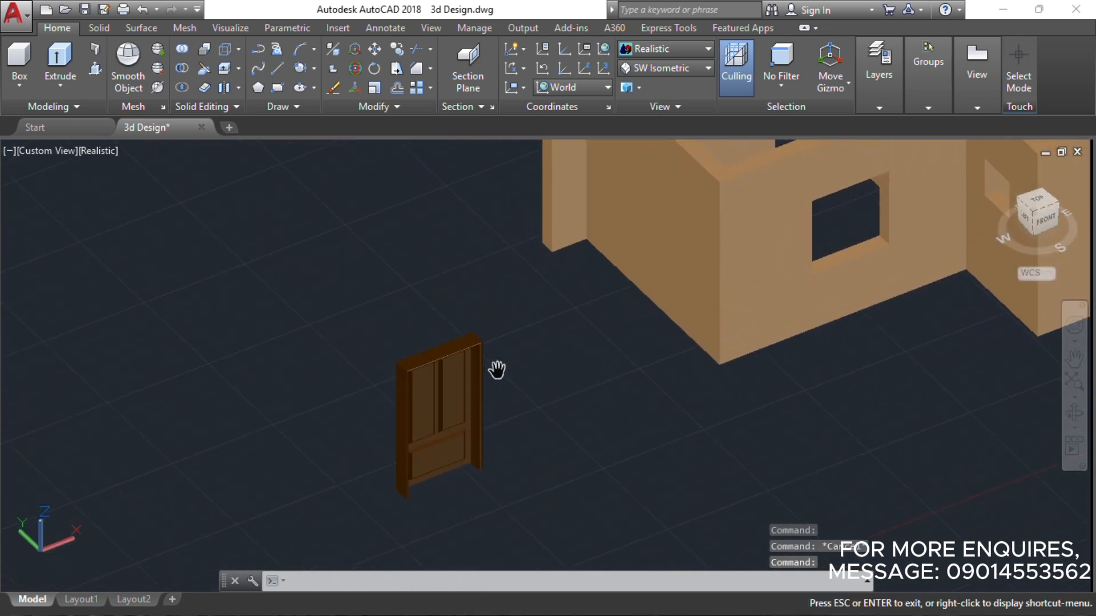
middle_drag(502, 371, 320, 330)
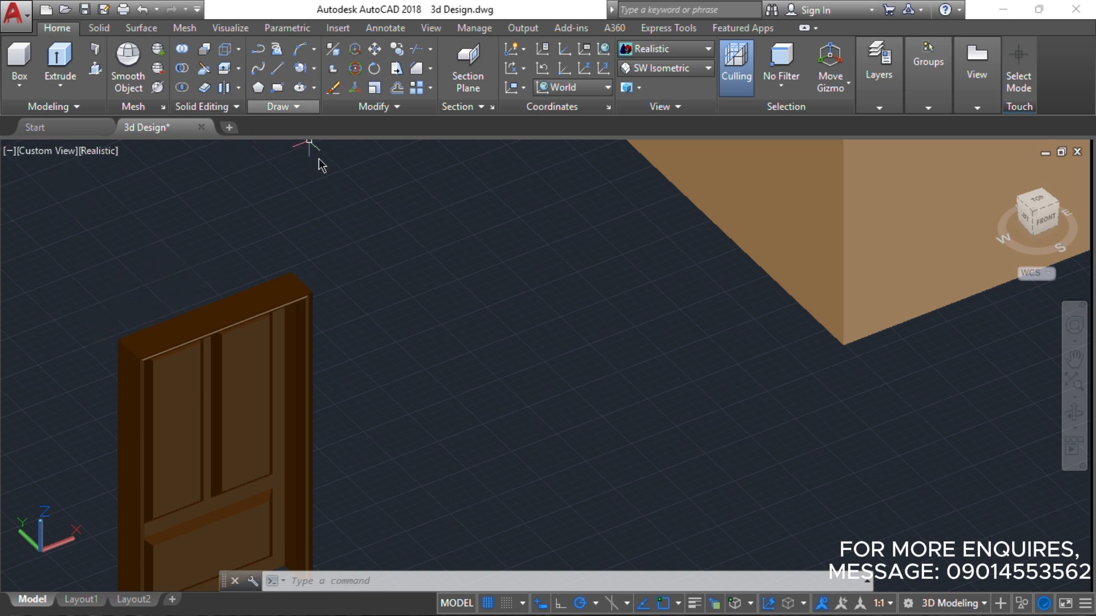
key(Return)
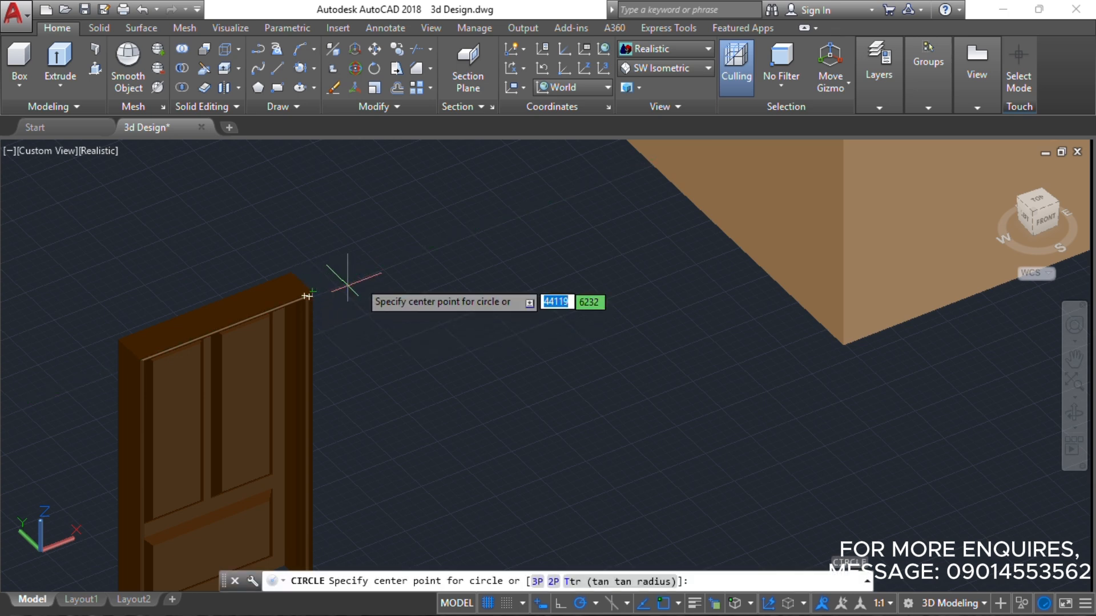
click(400, 260)
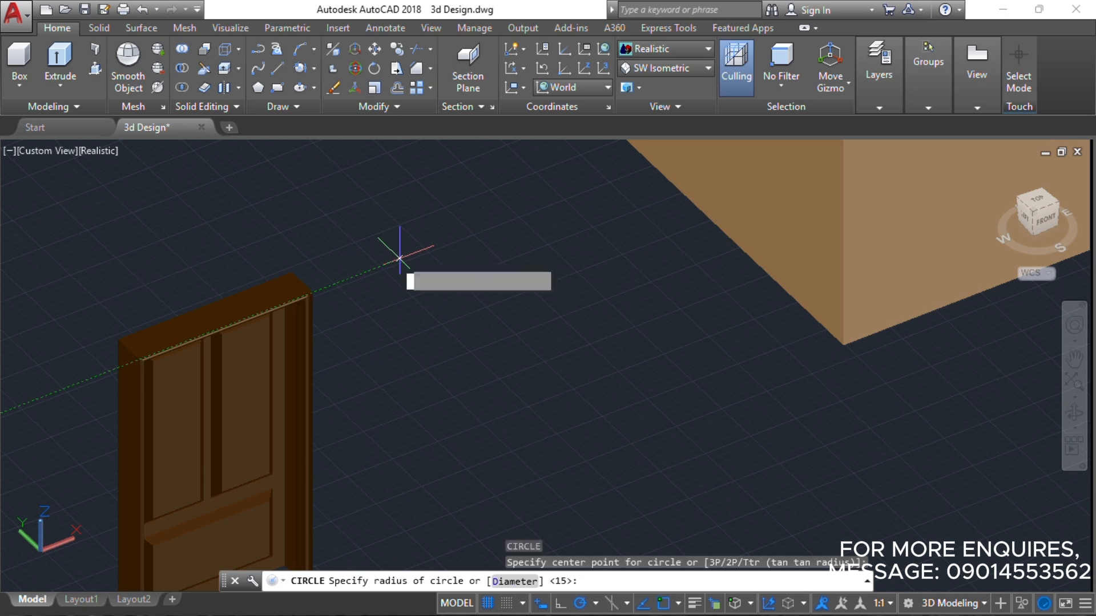
scroll(417, 265, up, 5)
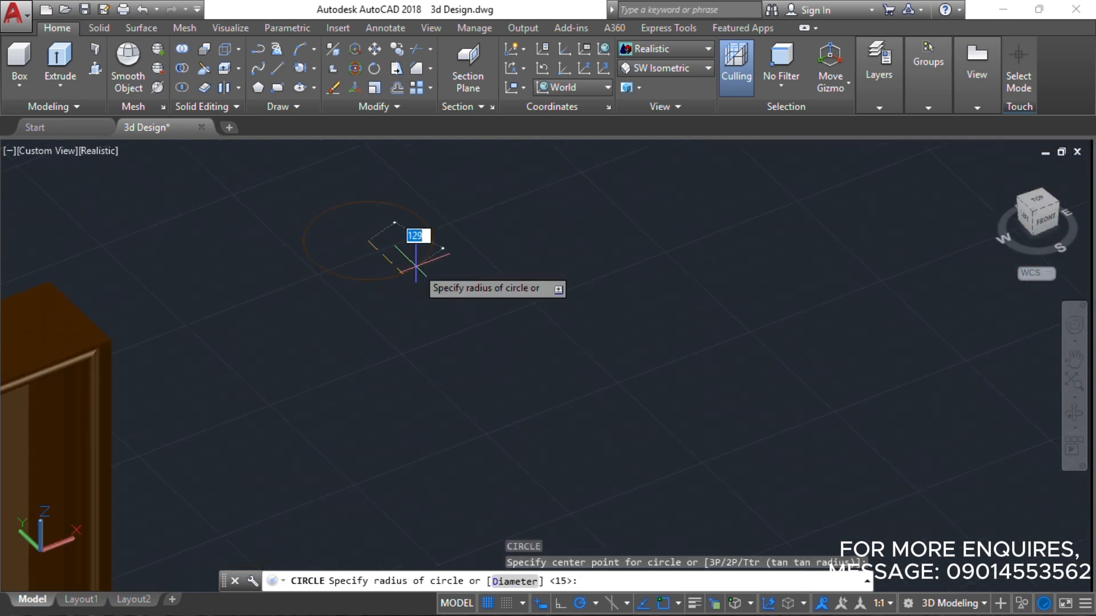
key(Escape)
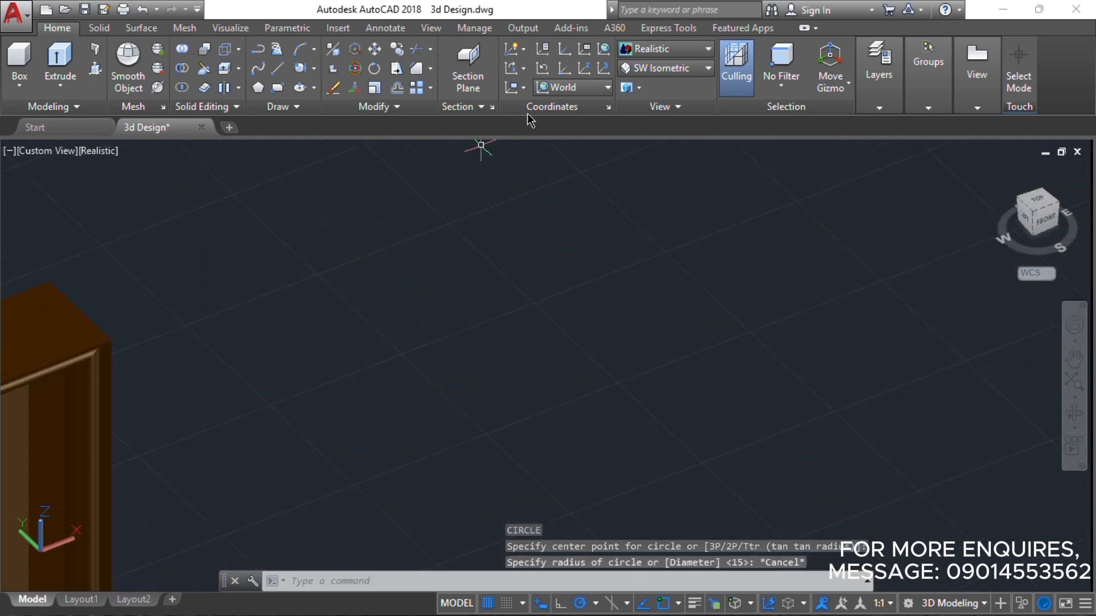
- Set the current coordinate system to Front
click(583, 91)
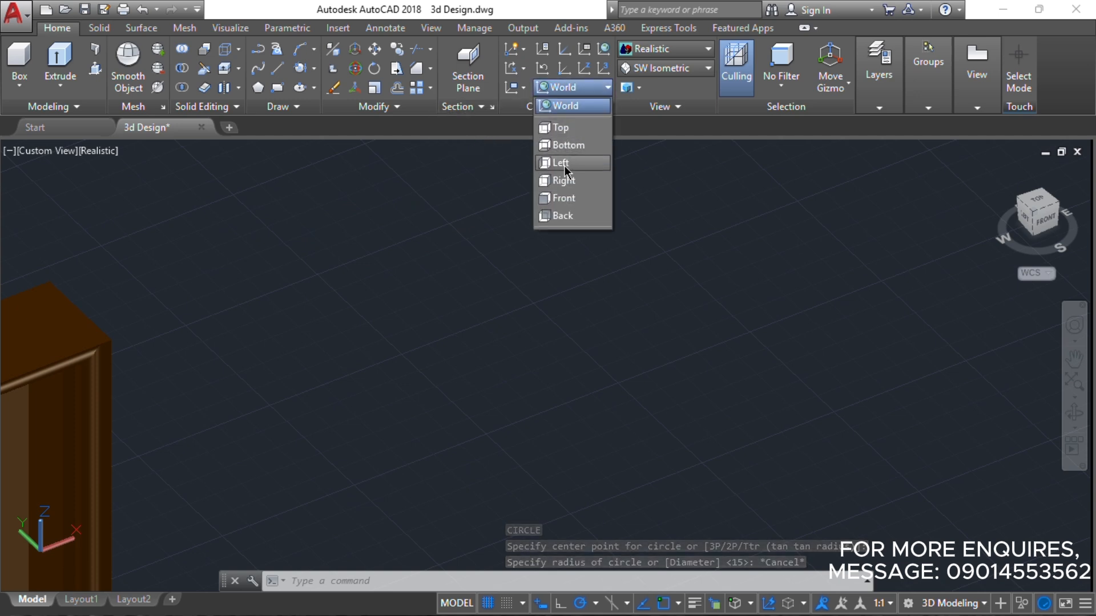
click(564, 201)
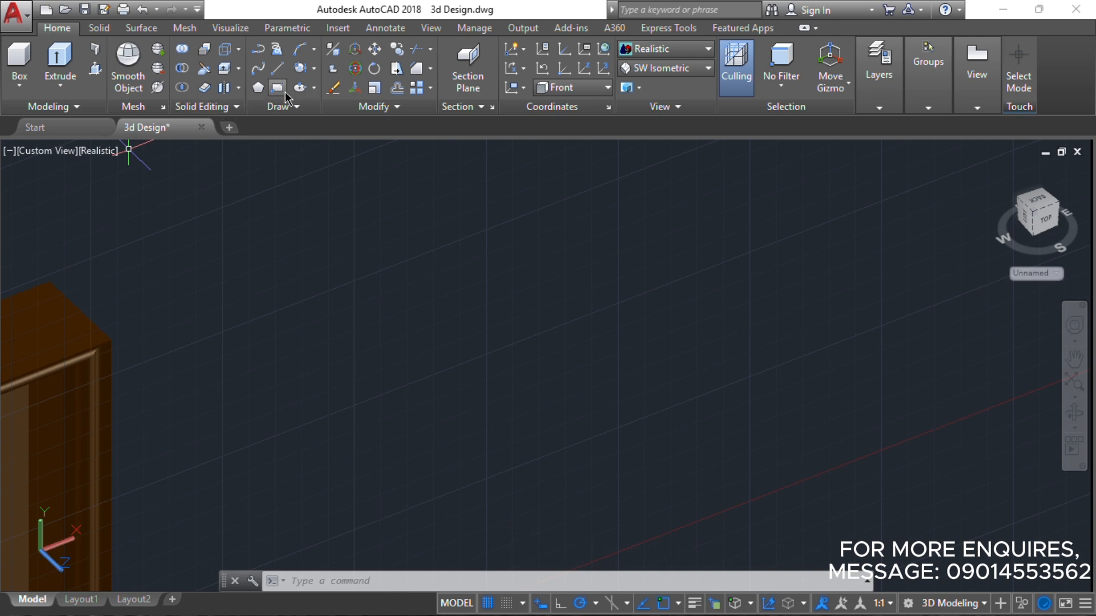
key(Return)
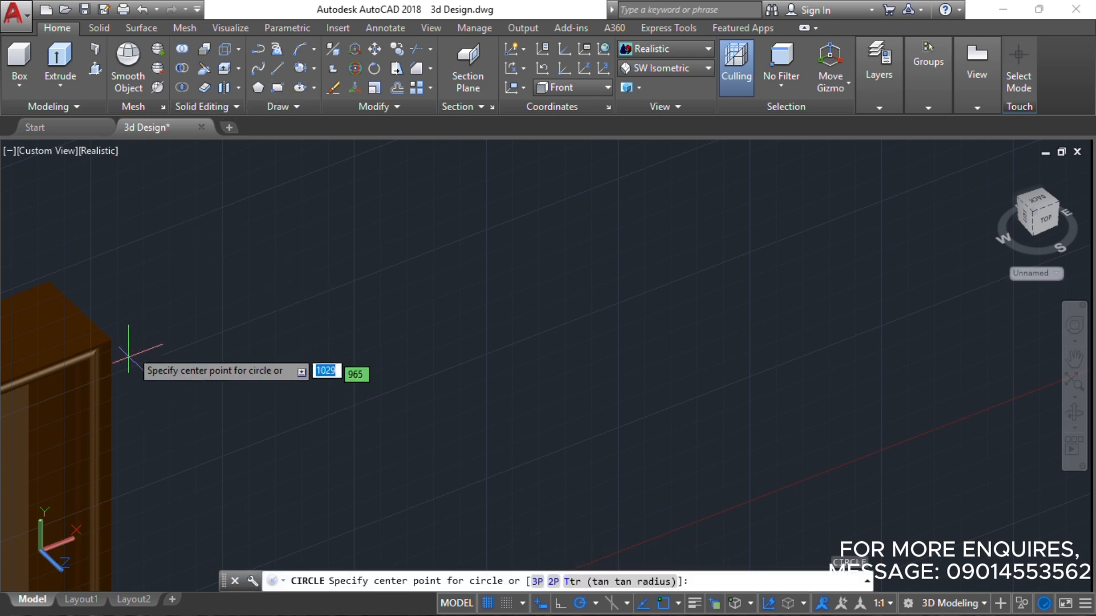
click(261, 285)
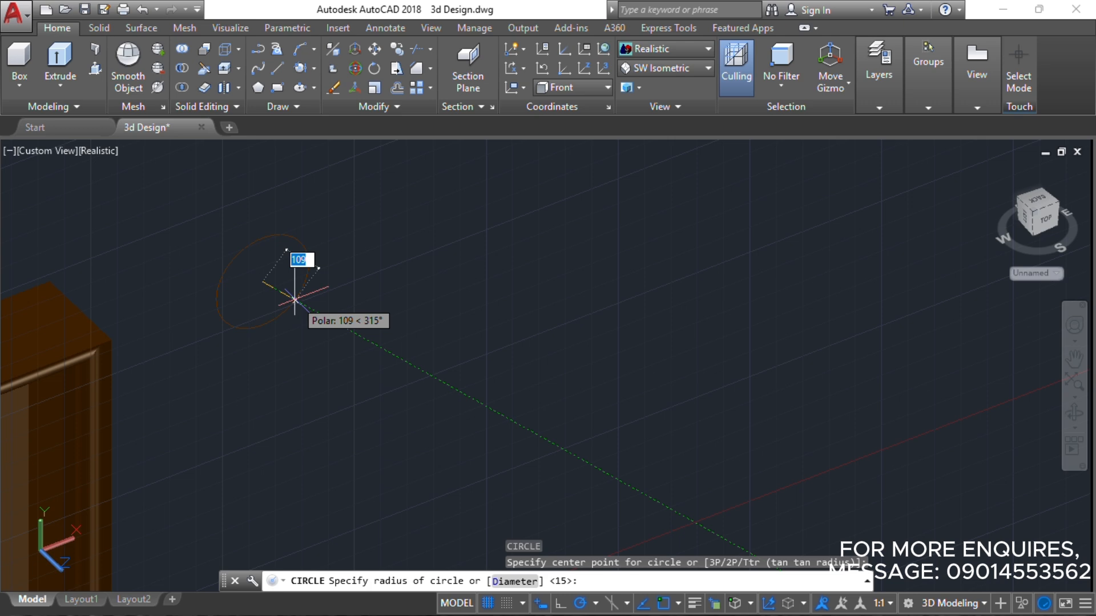
key(Escape)
key(Escape)
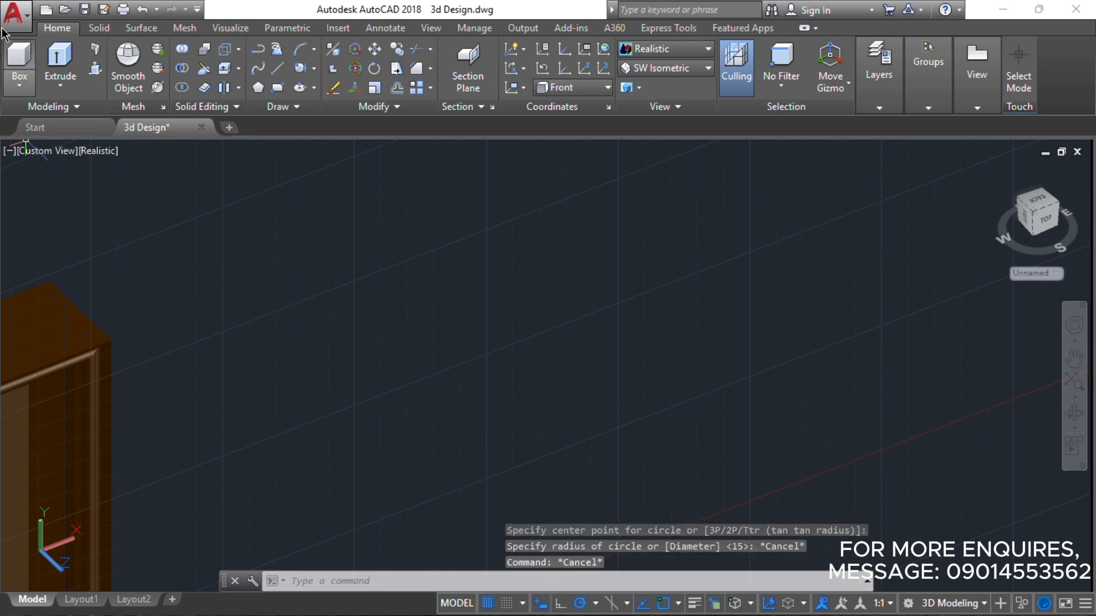
- Create a solid cylinder with a base radius of 30 and a height of 50 in the empty space beside the door frame
click(23, 85)
click(22, 150)
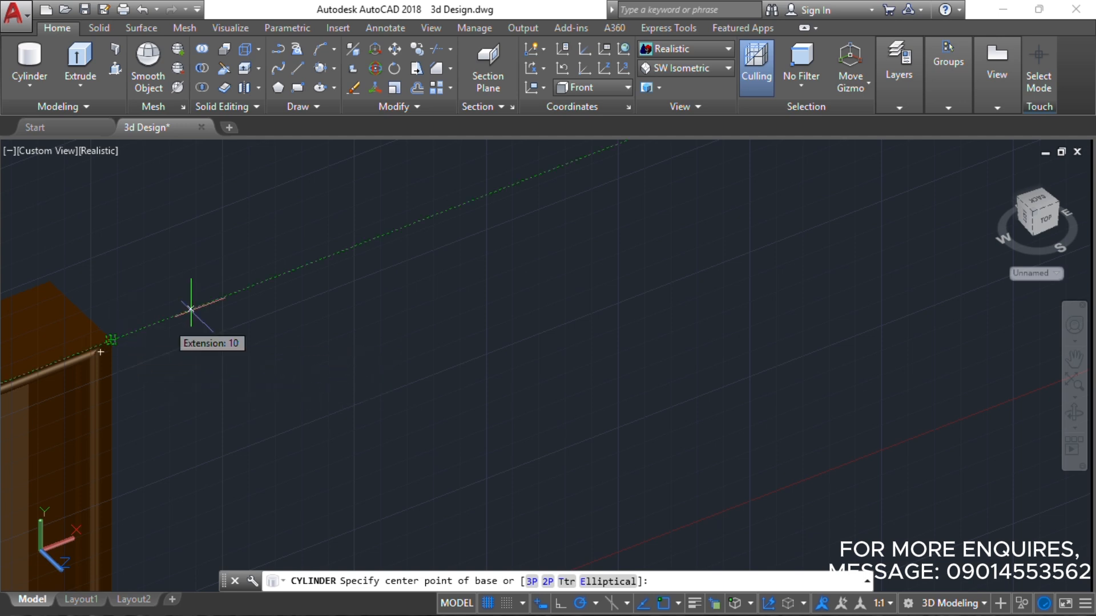
click(263, 286)
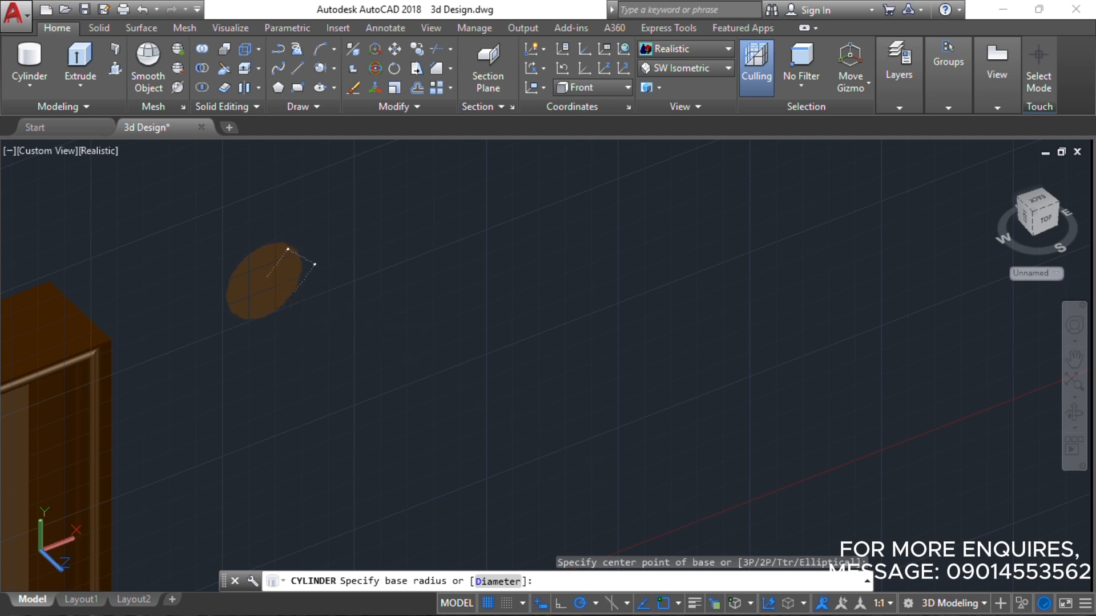
text(30)
key(Return)
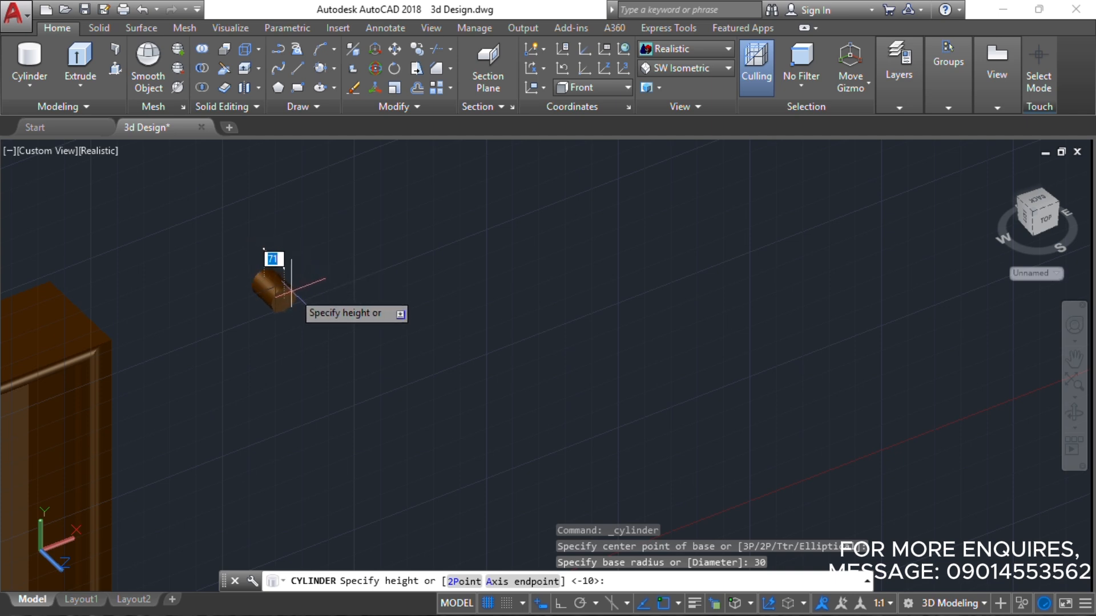
text(50)
key(Return)
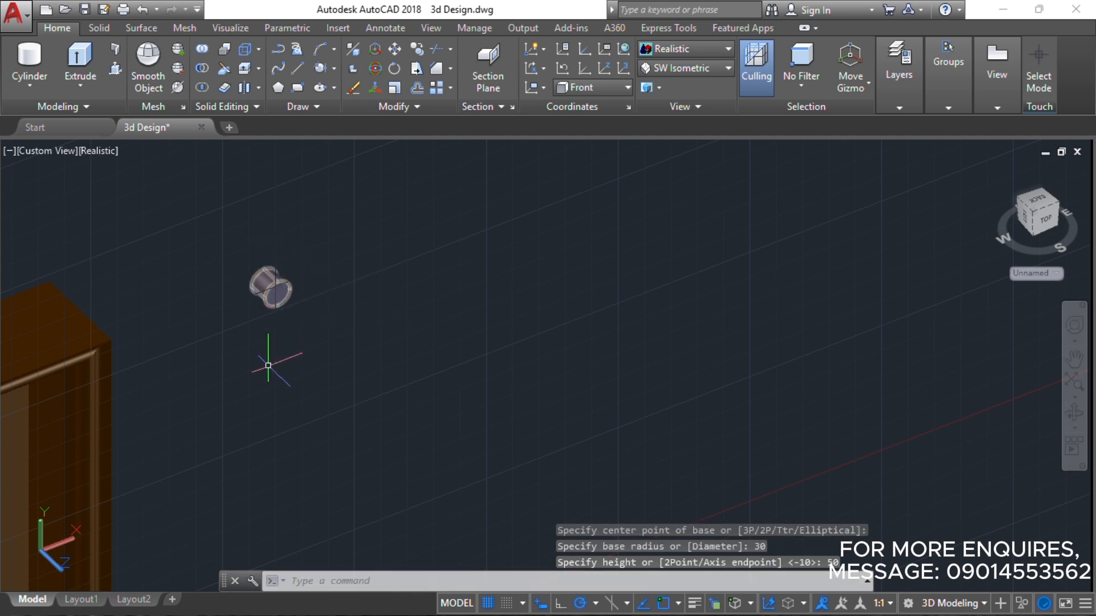
scroll(290, 324, up, 5)
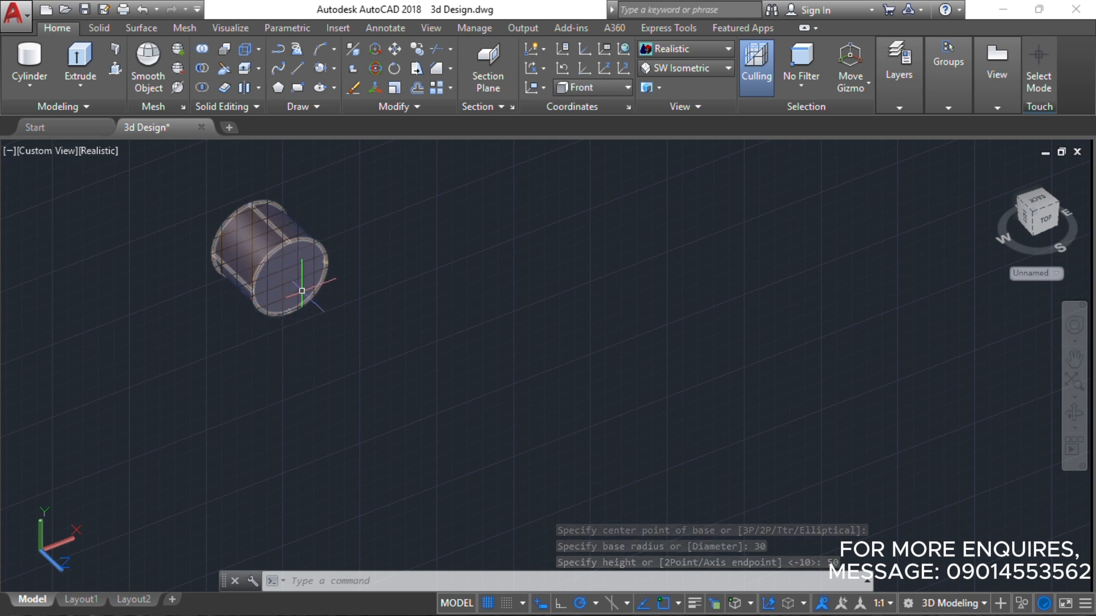
- Press-pull the cylinder's front face inward by 20
scroll(303, 259, down, 3)
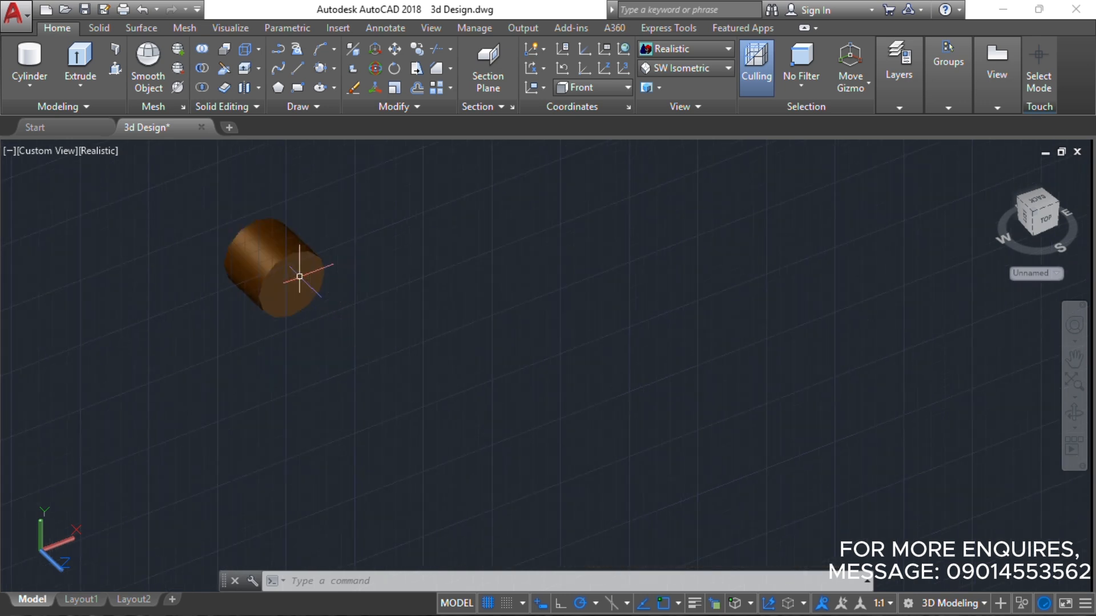
click(301, 276)
key(Escape)
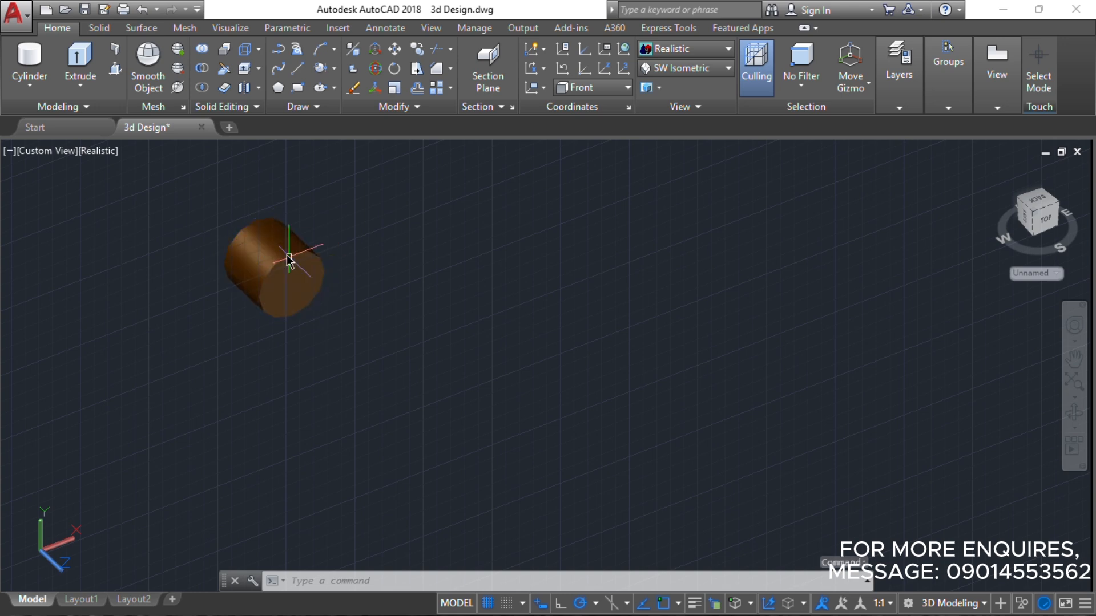
click(116, 70)
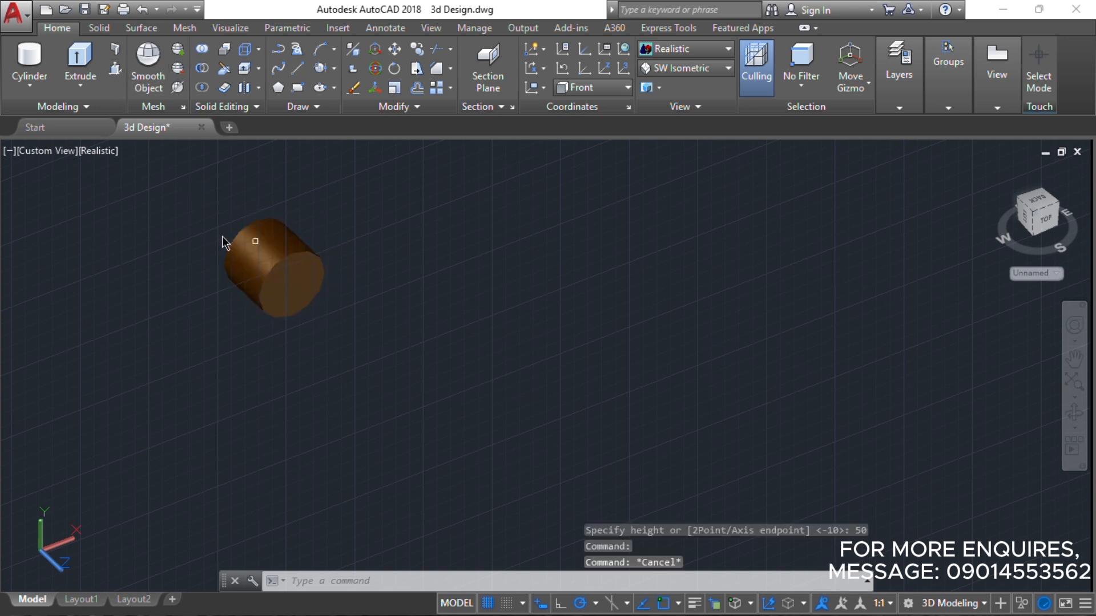
click(288, 284)
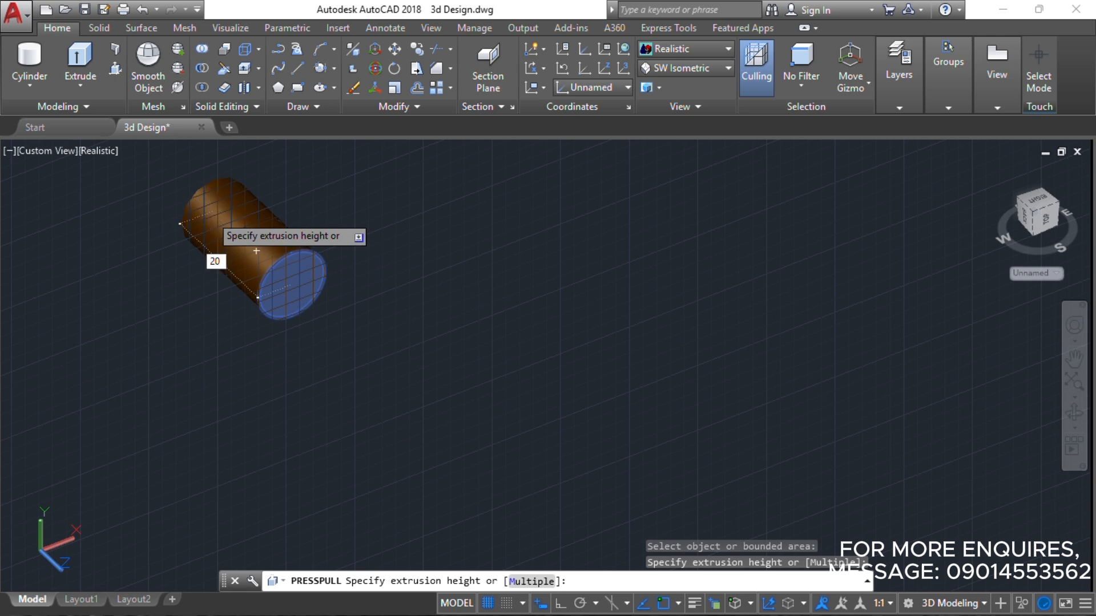
key(Return)
key(Escape)
key(Escape)
key(Escape)
key(Escape)
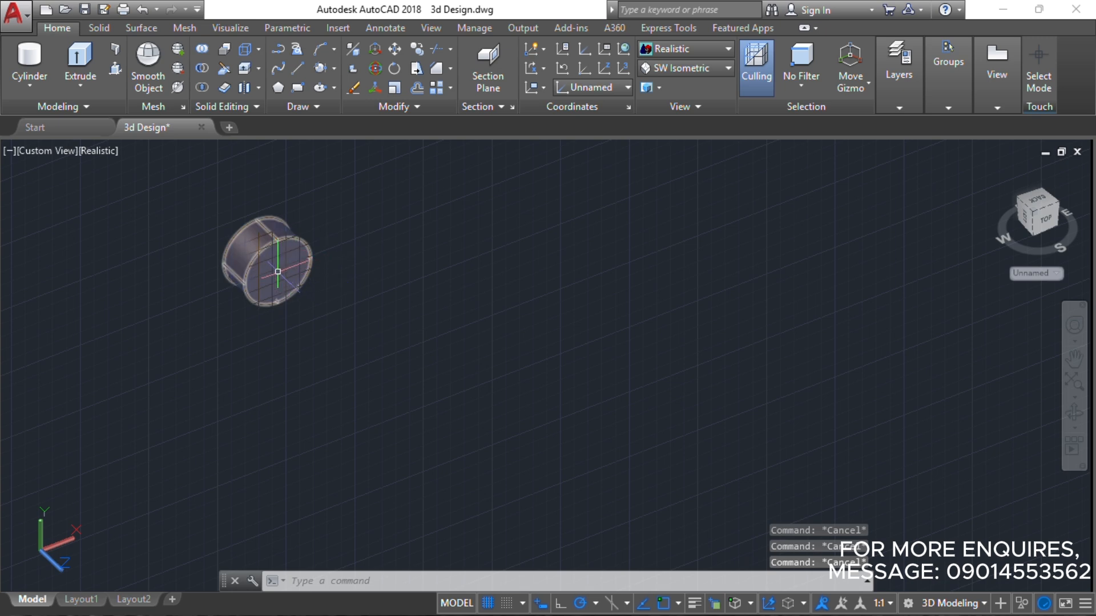
- Draw a wavy four-point spline from the centre of the cylinder's front face: forward, about 92 sideways along X, and bent at the end
click(279, 69)
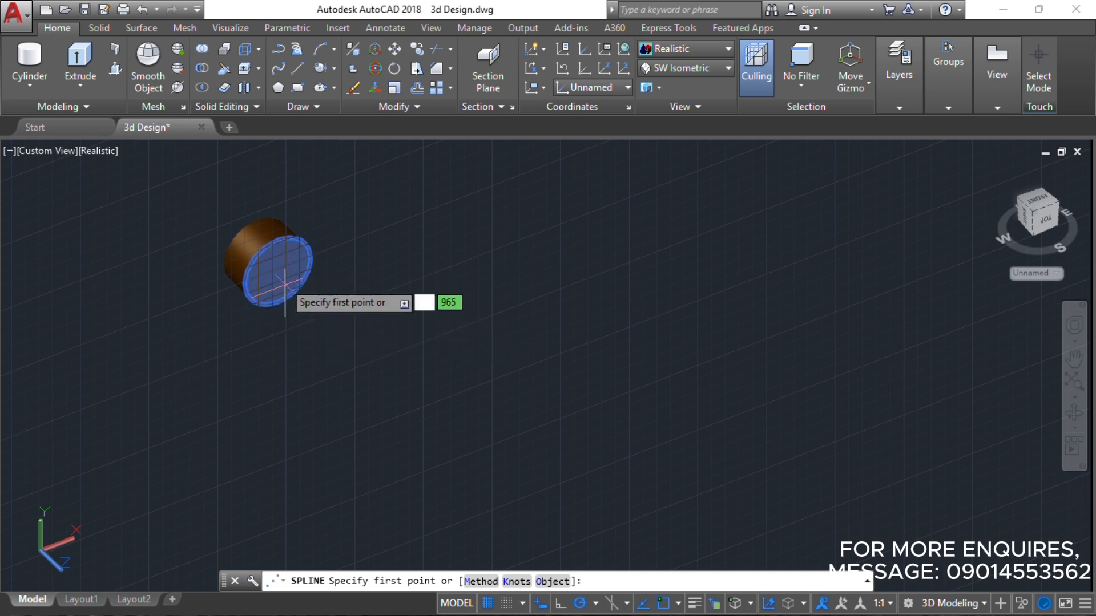
scroll(283, 280, down, 2)
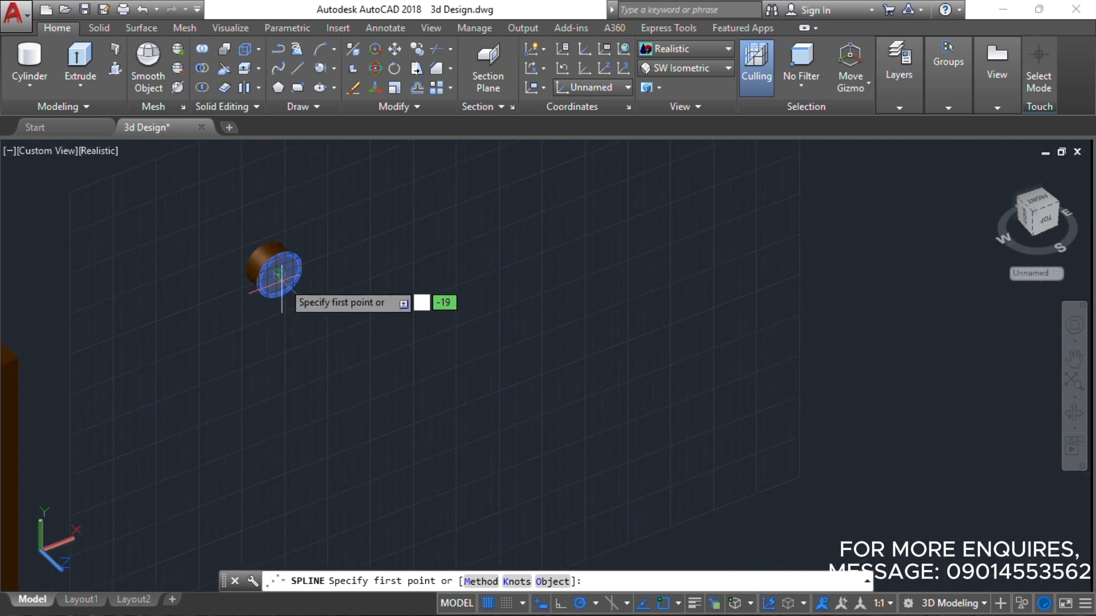
click(281, 277)
scroll(282, 277, up, 4)
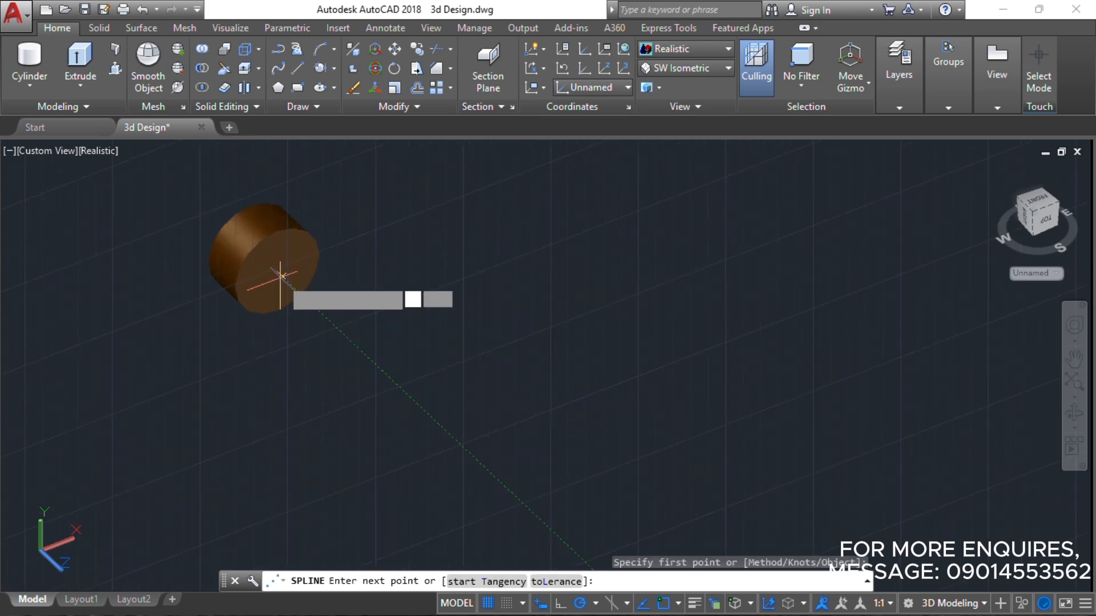
click(340, 334)
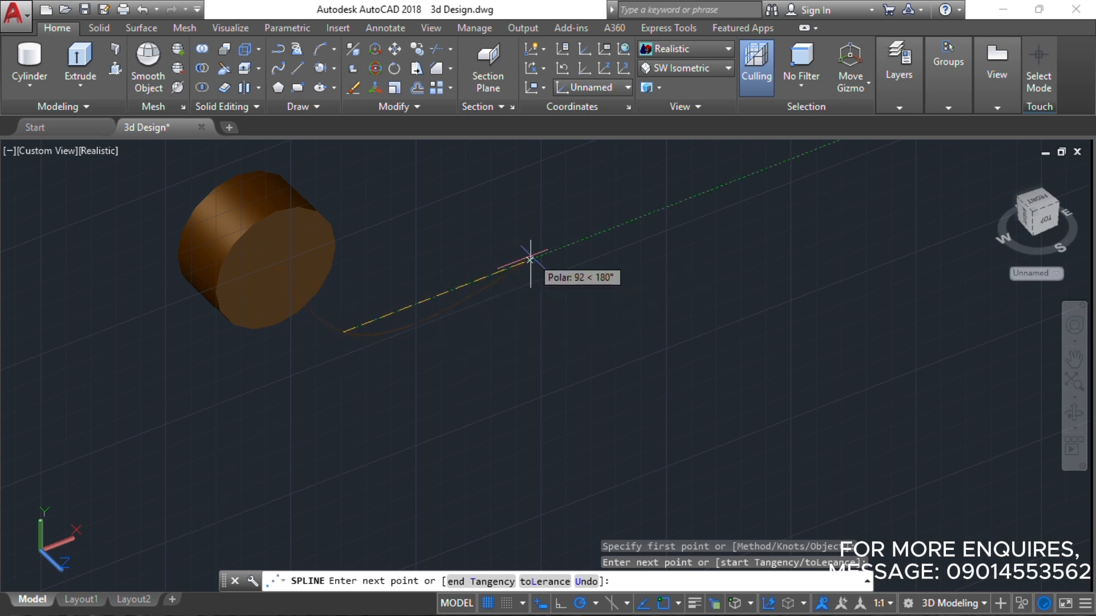
click(542, 252)
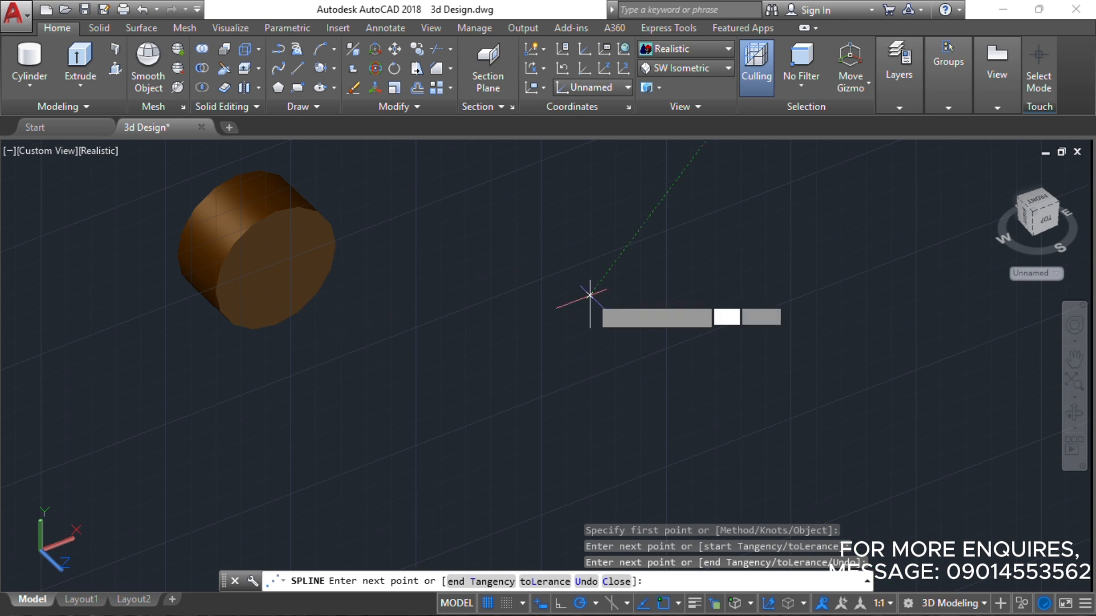
click(589, 295)
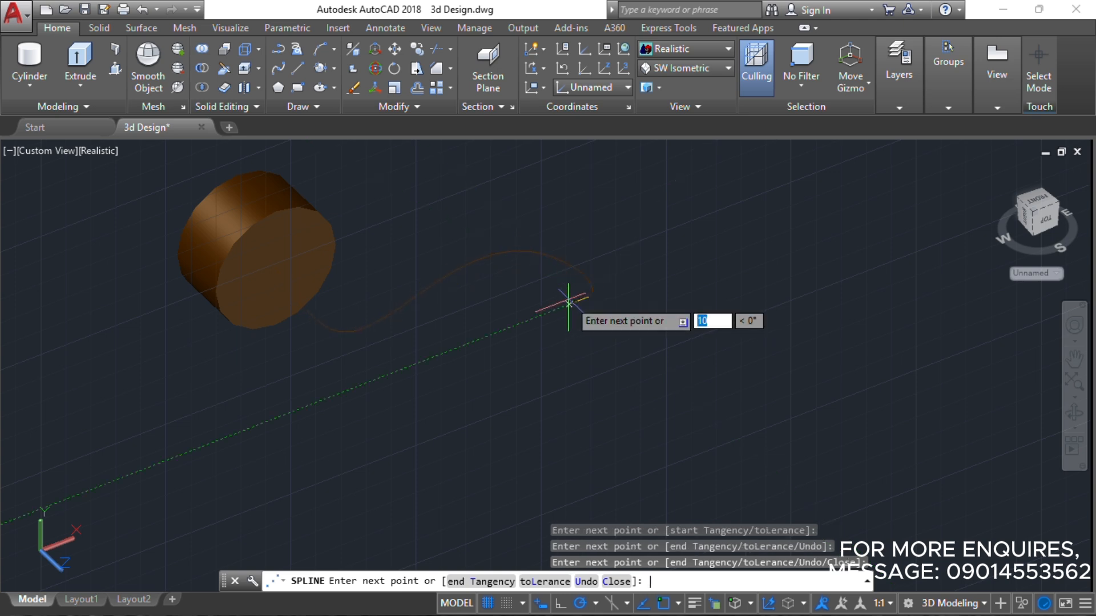
key(Return)
- Draw a circle with a radius of 15 in the empty space below the spline
scroll(462, 297, down, 2)
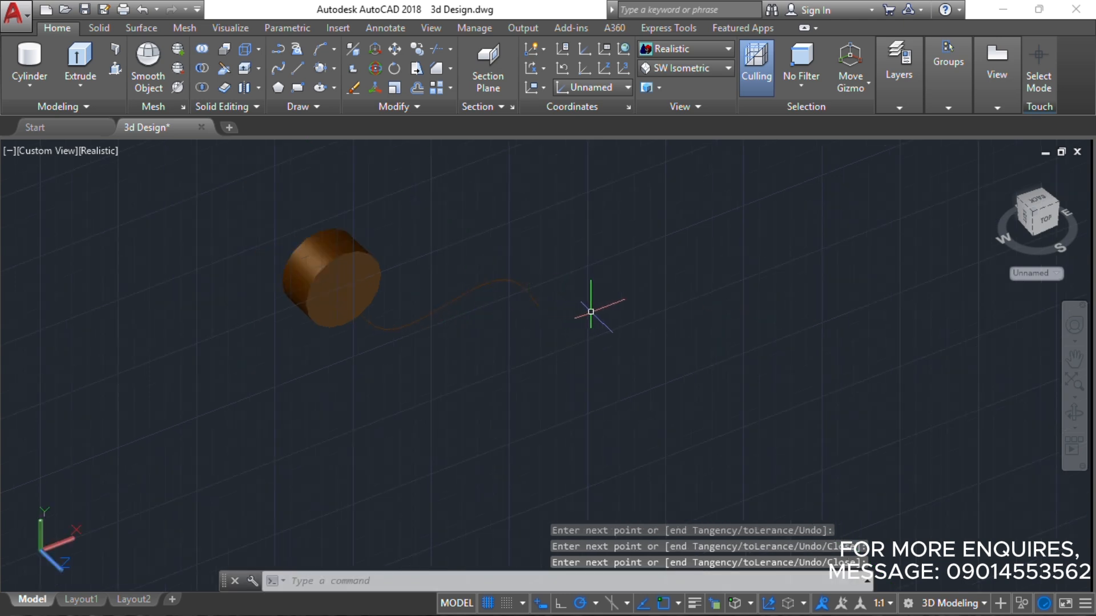
shift+middle_drag(591, 311, 565, 288)
scroll(579, 300, down, 4)
scroll(534, 285, up, 5)
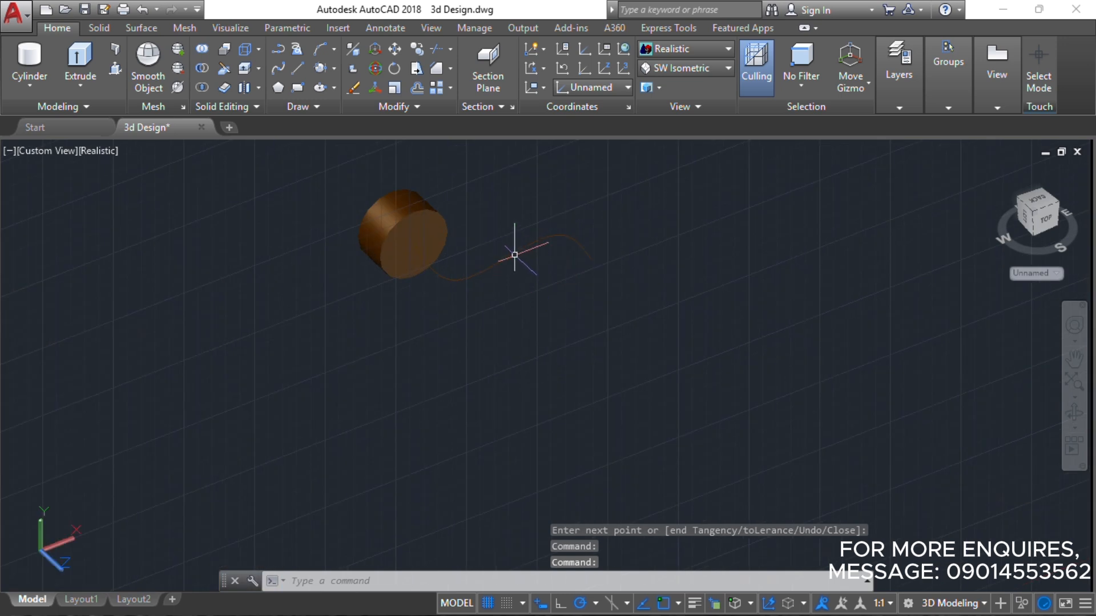
scroll(440, 249, down, 3)
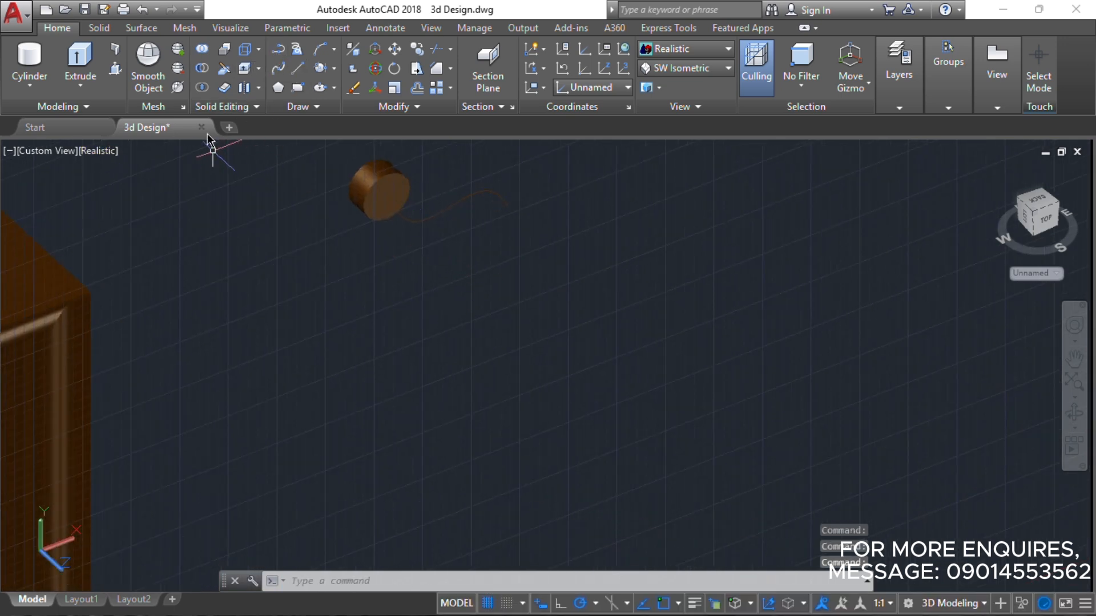
text(c)
key(Return)
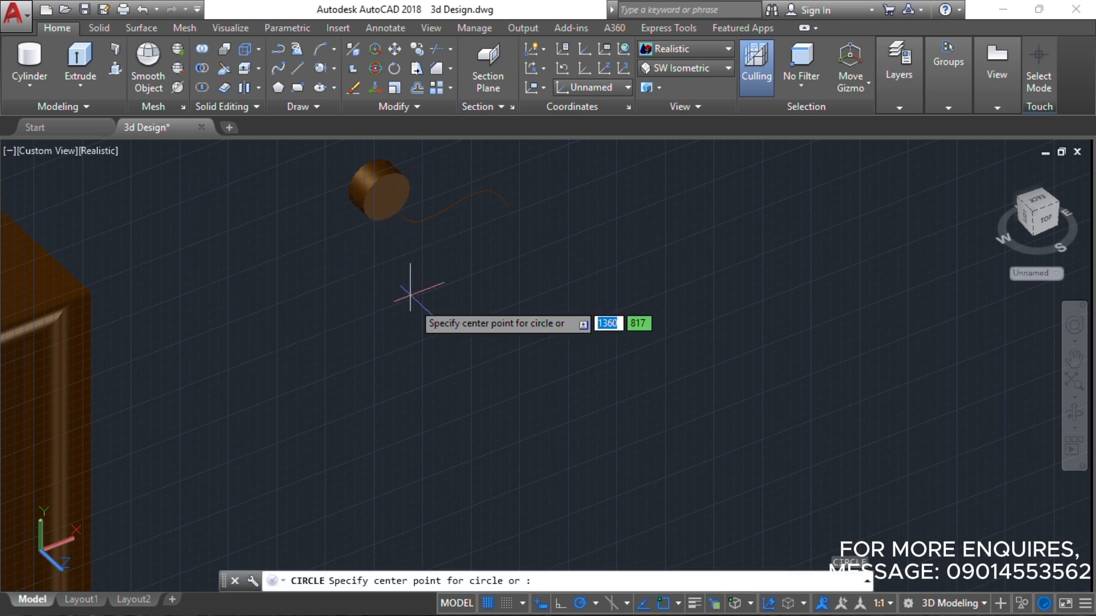
click(419, 311)
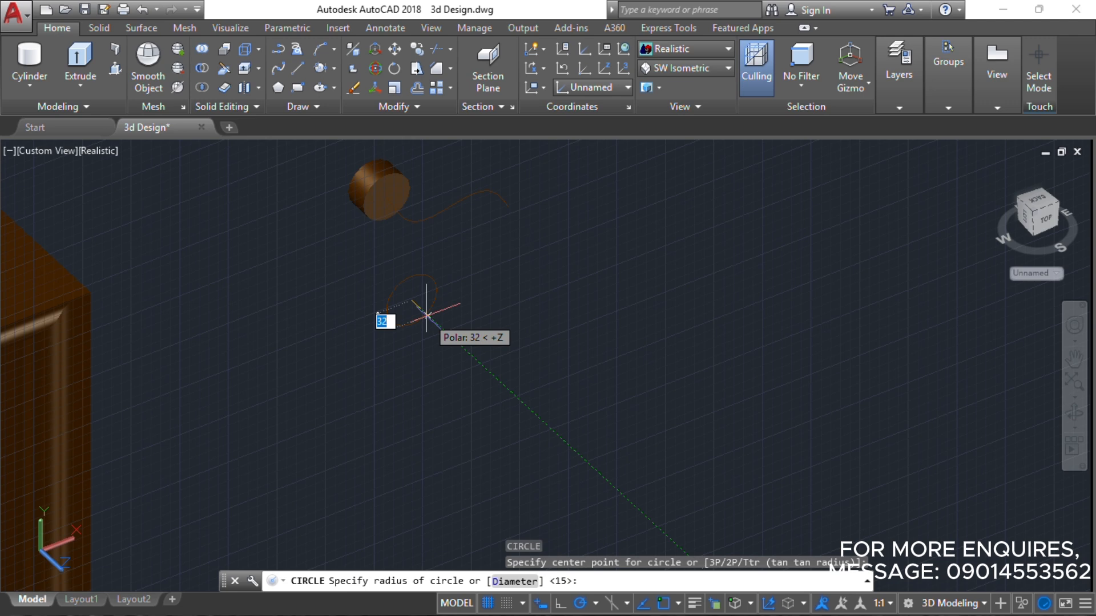
key(Return)
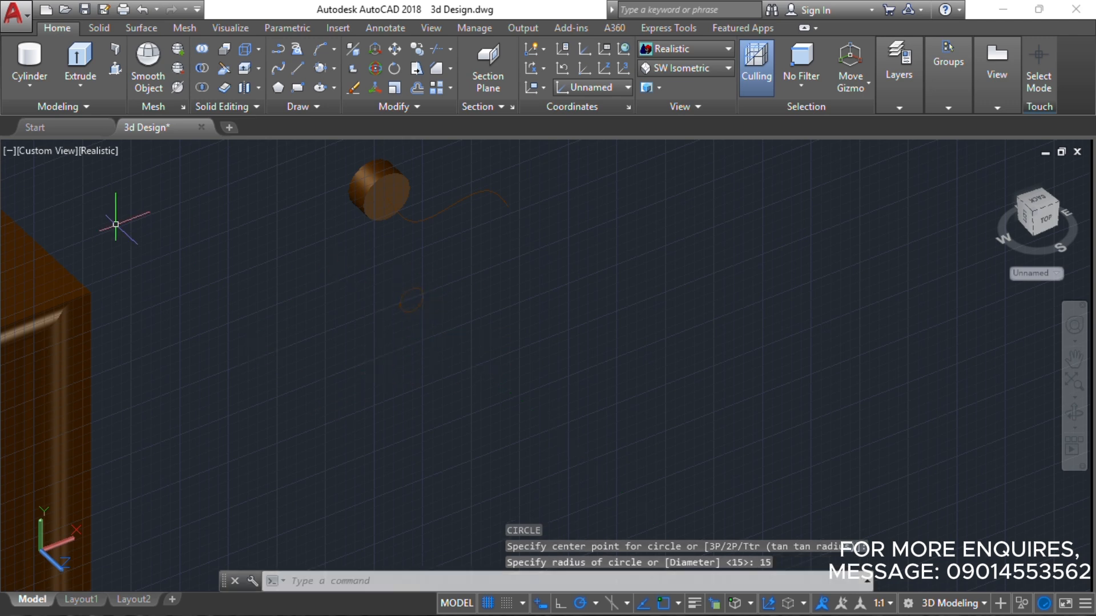
- Try to sweep the 15-radius circle along the wavy spline and erase the circle
click(76, 80)
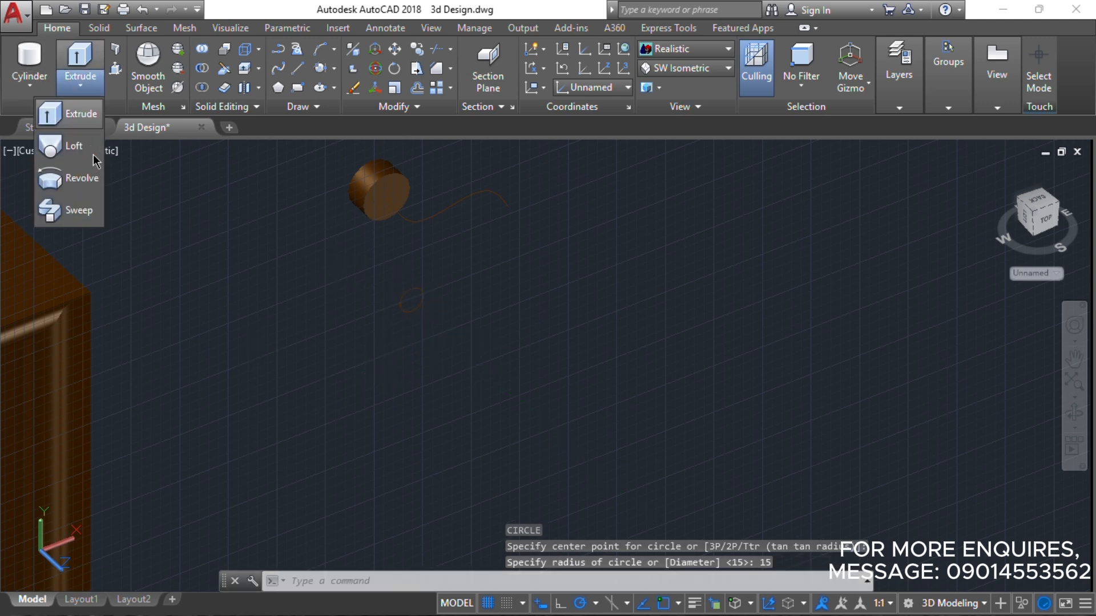
click(81, 214)
click(411, 288)
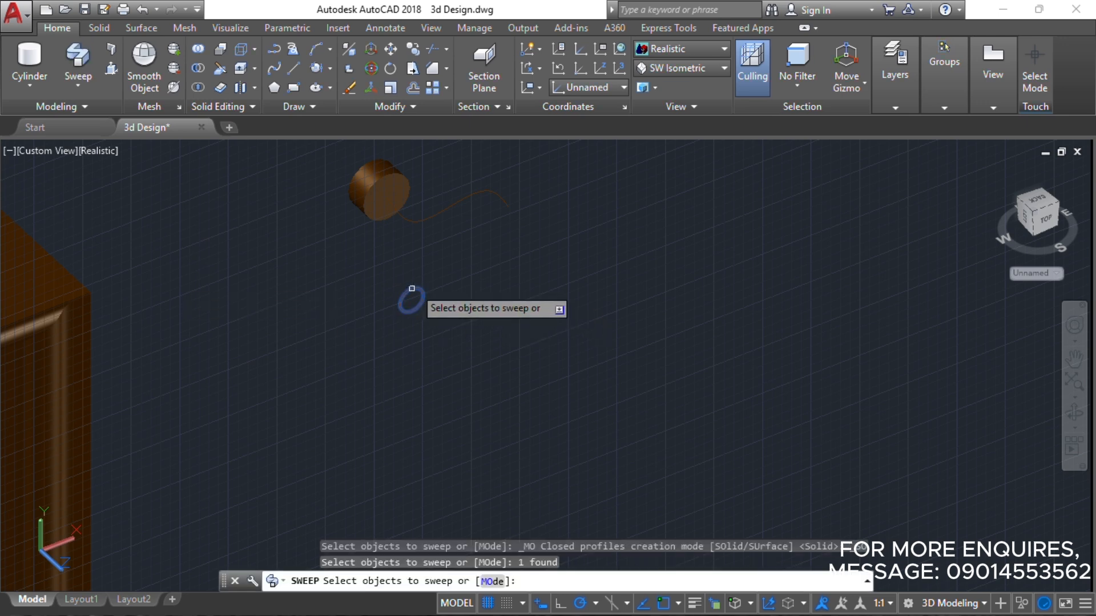
key(Return)
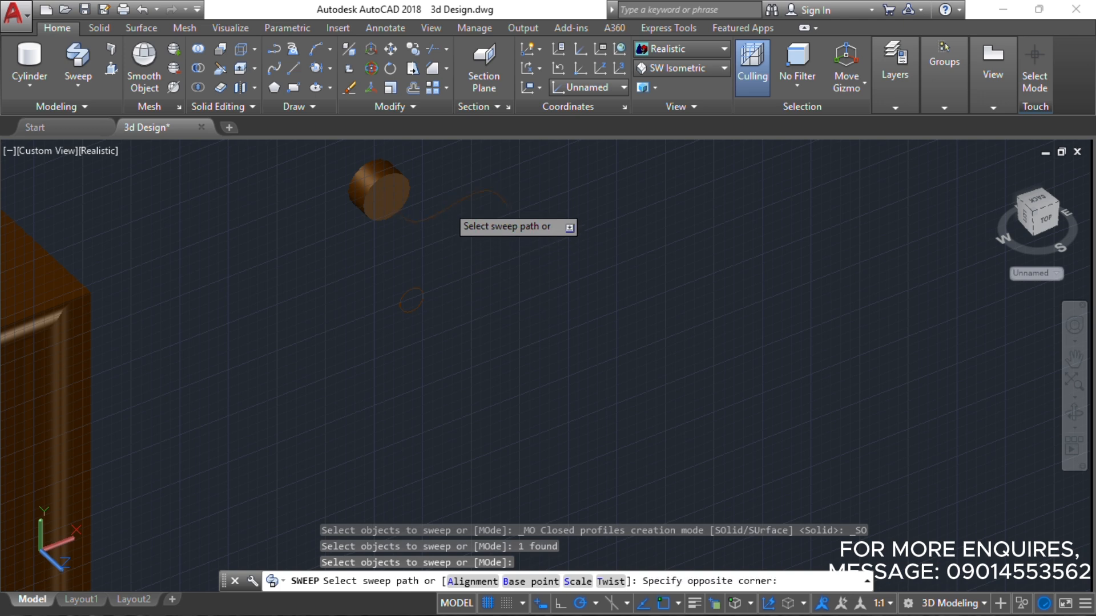
key(Return)
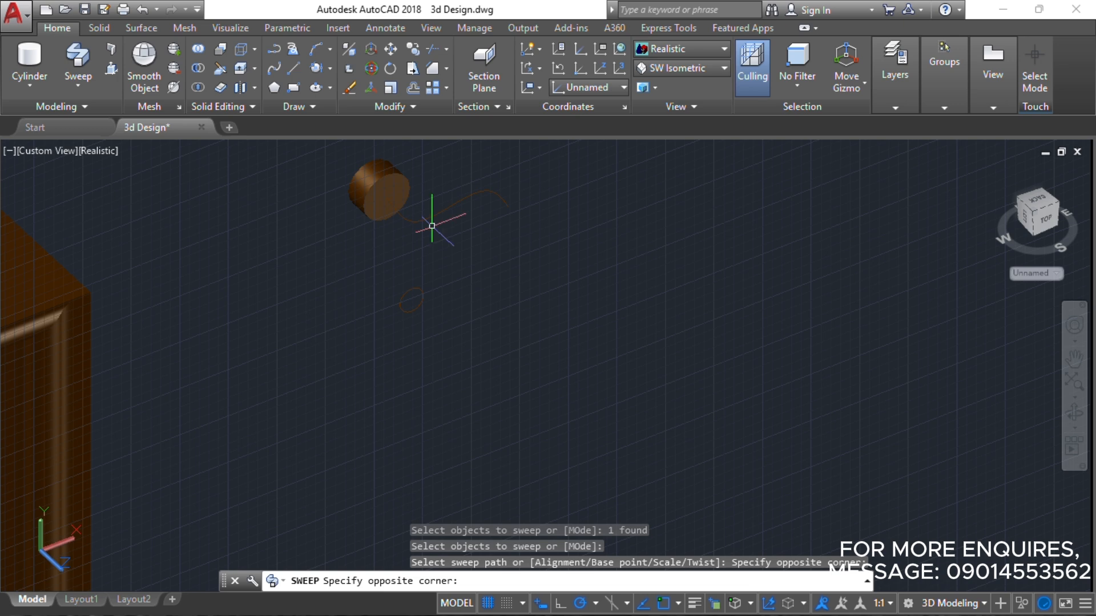
click(593, 403)
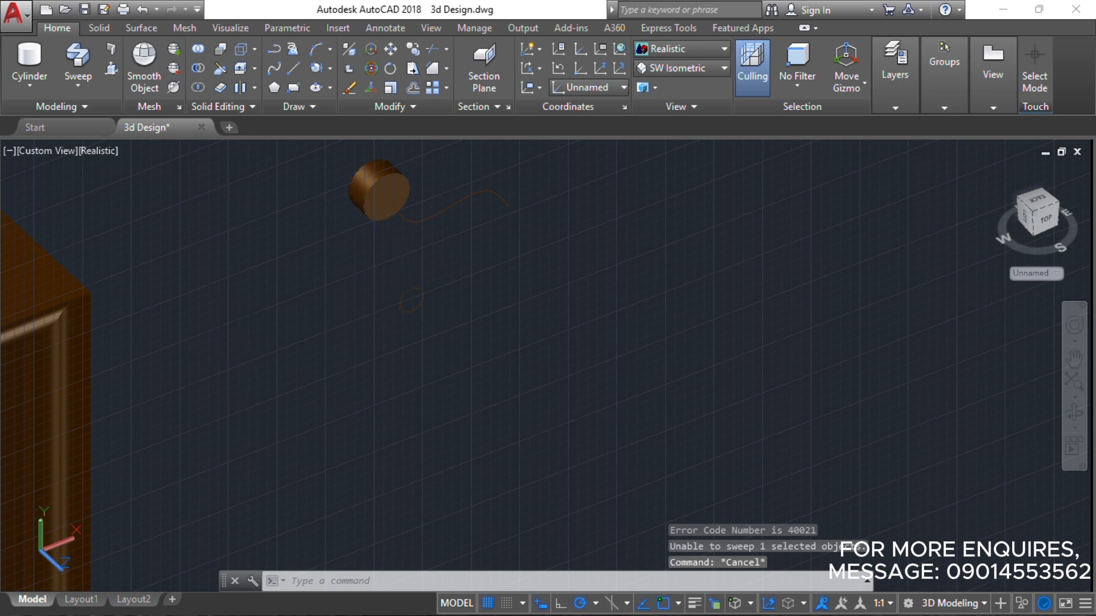
click(411, 294)
key(Delete)
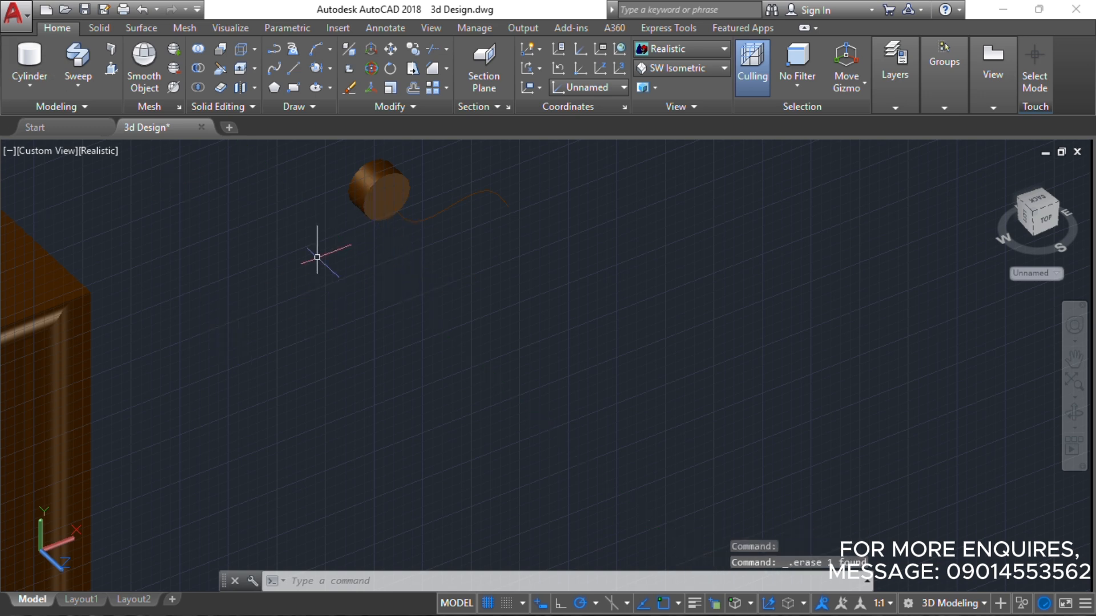
- Draw a circle with a radius of 10 in the empty space below the cylinder
key(Return)
click(329, 300)
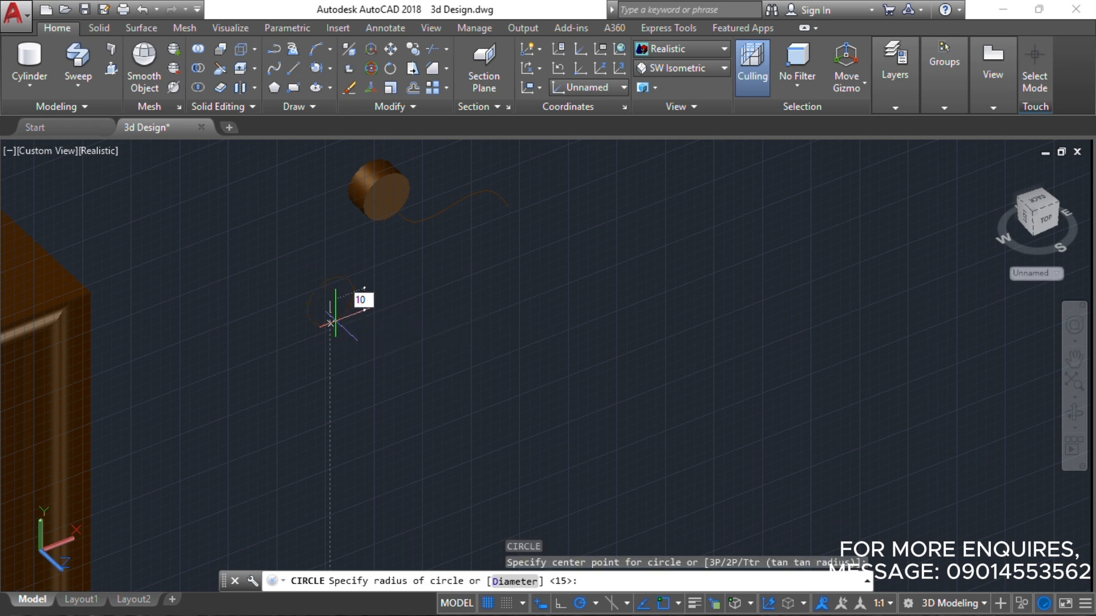
text(10)
key(Return)
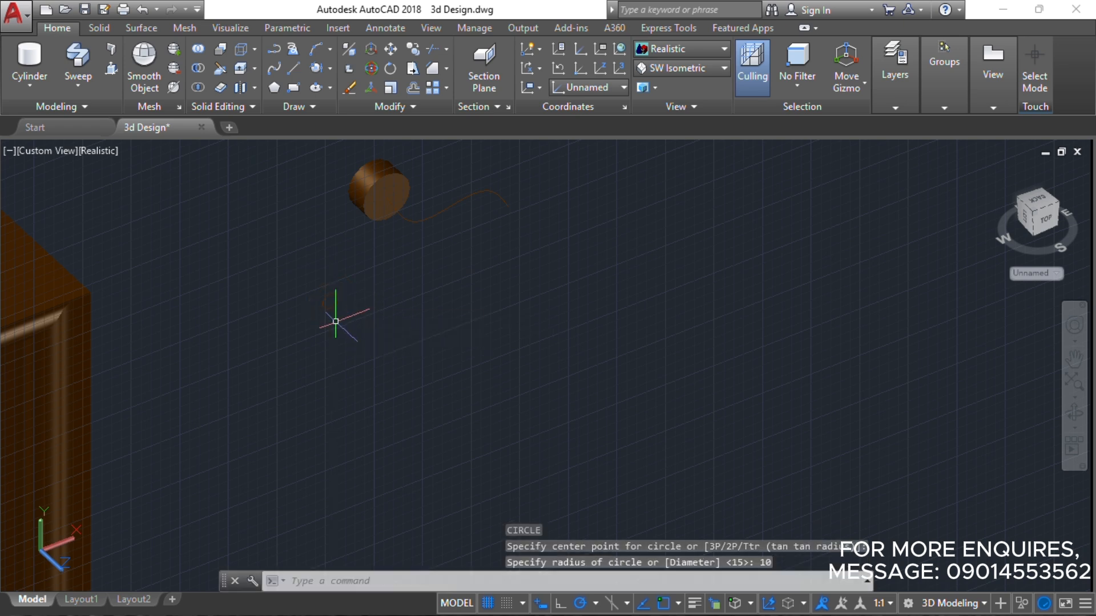
- Sweep the 10-radius circle along the wavy spline to form the solid door handle
click(80, 59)
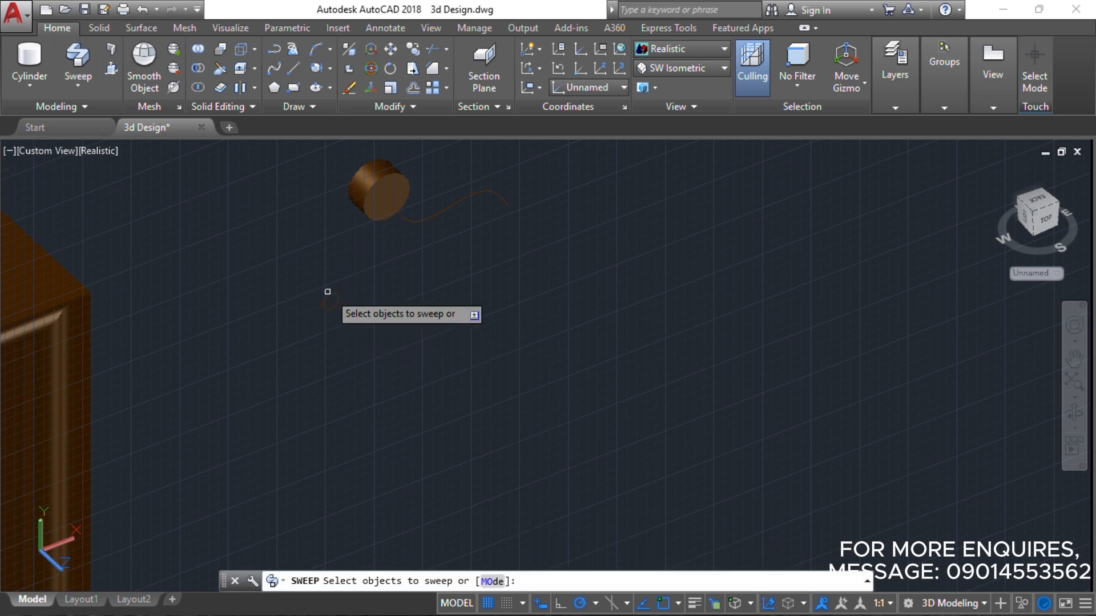
click(331, 296)
key(Return)
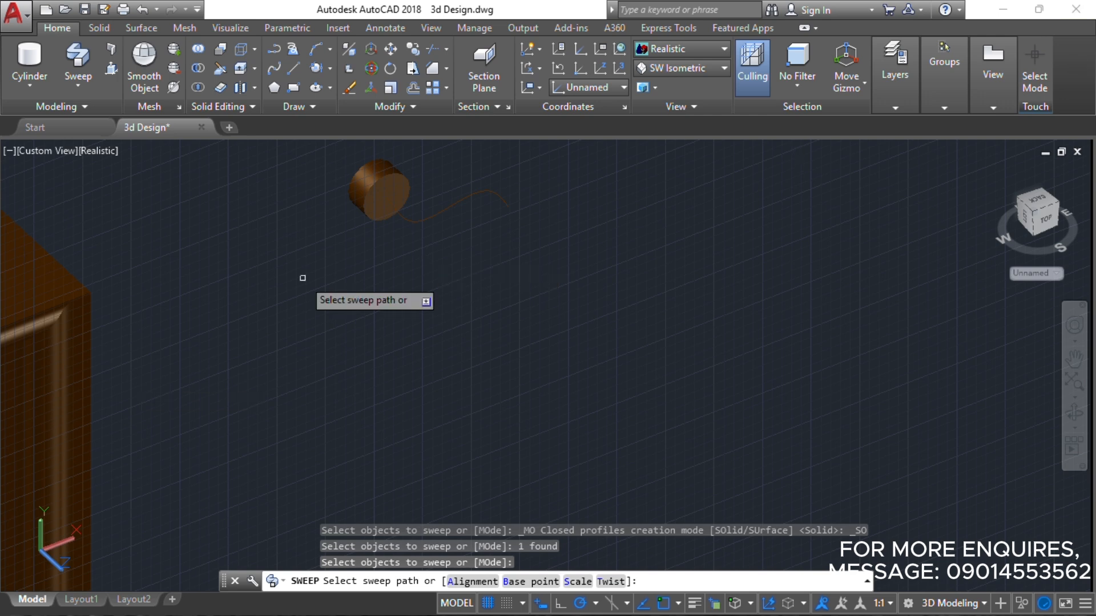
click(468, 192)
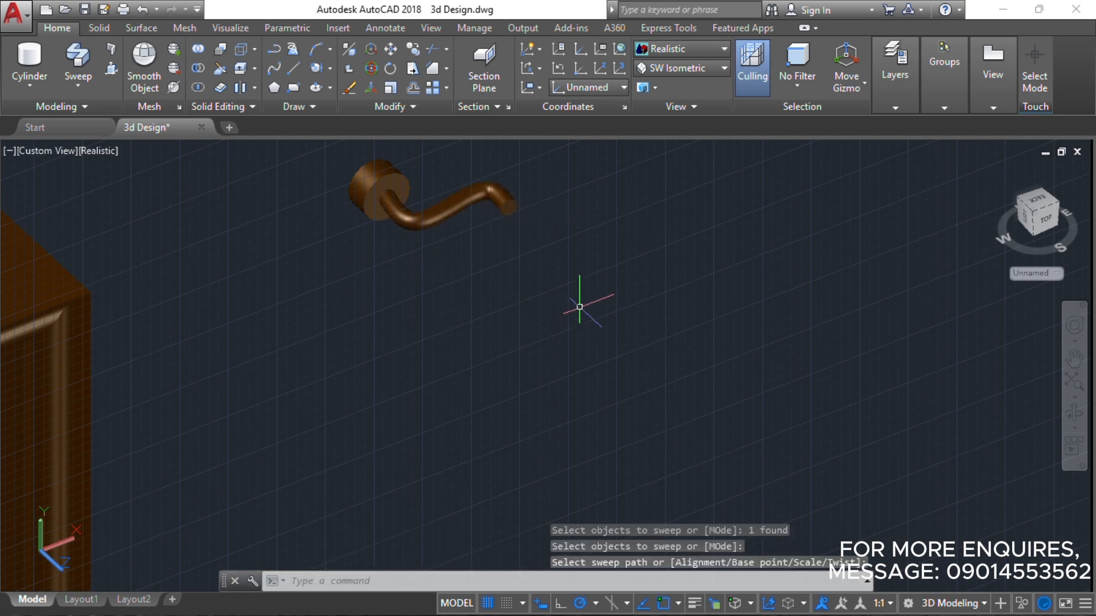
- Create a sphere at the centre of the cylinder's front face, slightly smaller than the face, around the base of the handle
scroll(559, 203, down, 7)
scroll(556, 212, up, 7)
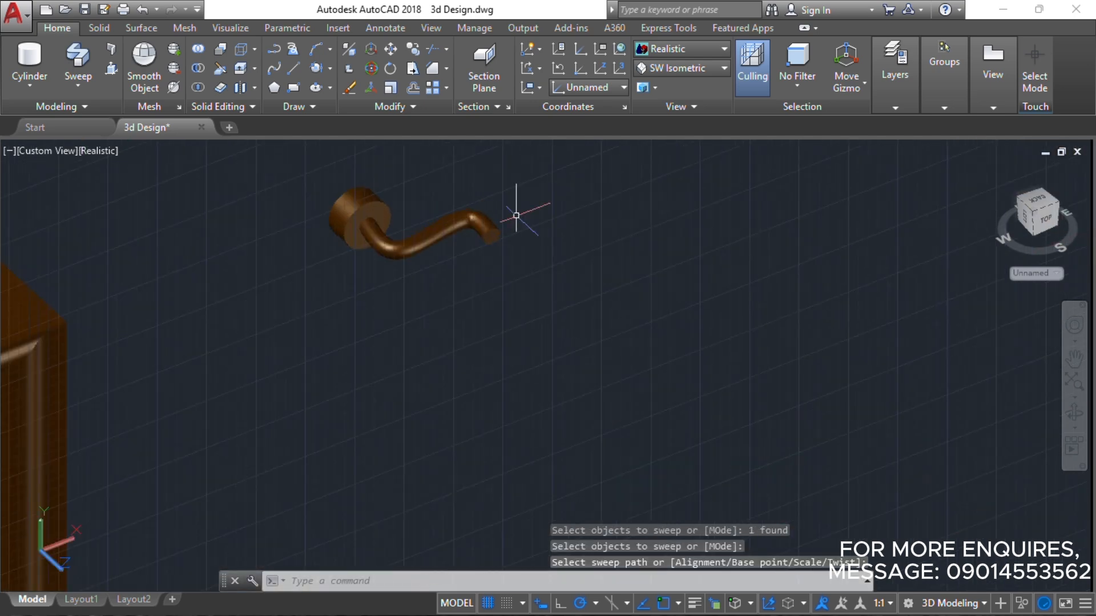
shift+middle_drag(561, 241, 555, 213)
scroll(359, 227, up, 4)
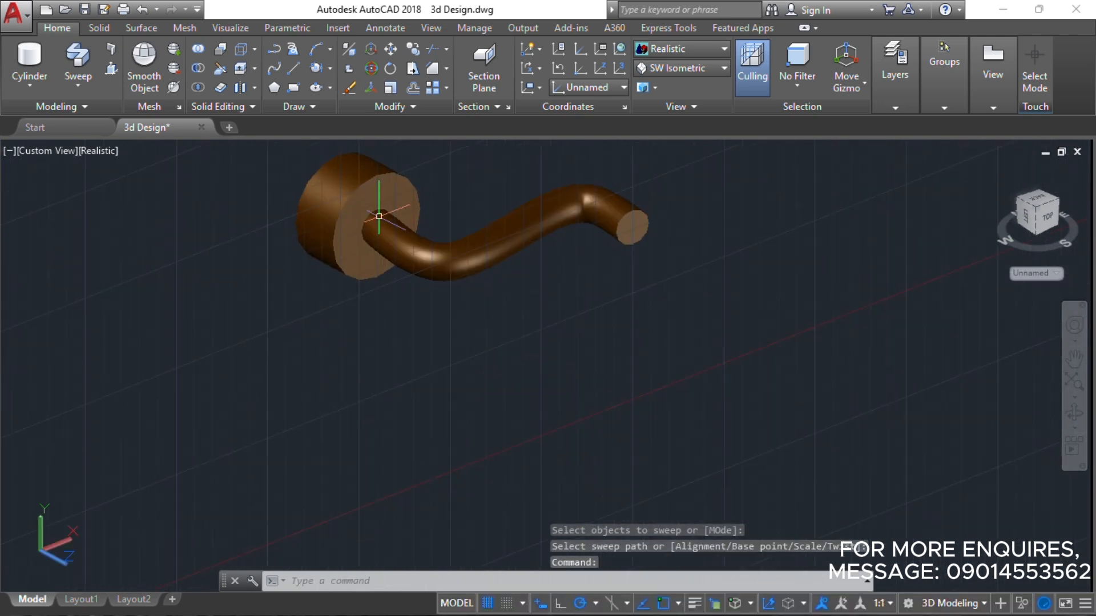
shift+middle_drag(403, 234, 399, 231)
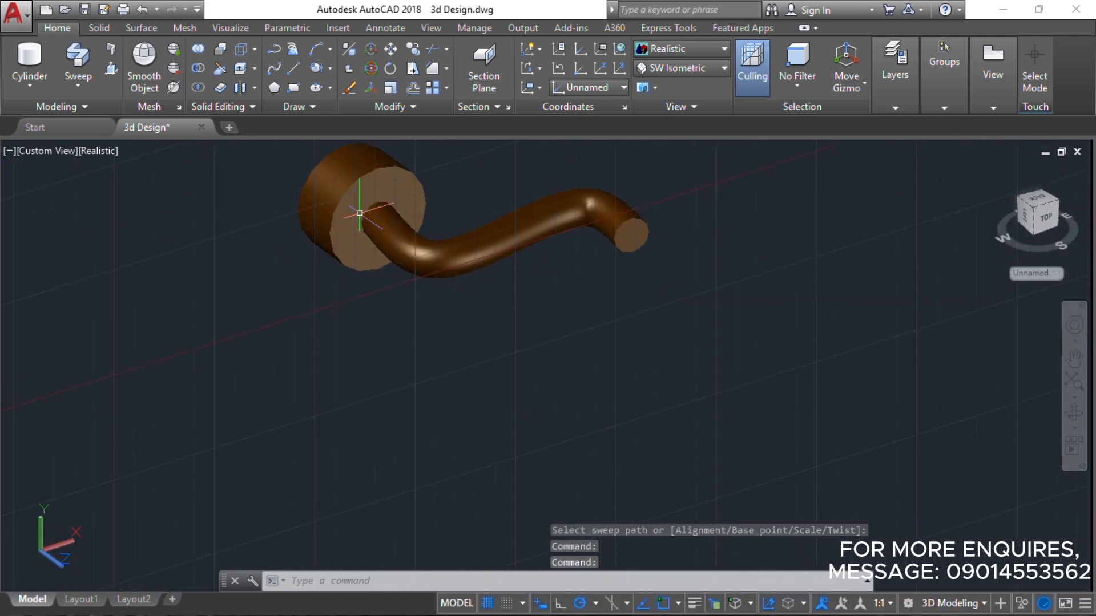
click(30, 80)
click(23, 210)
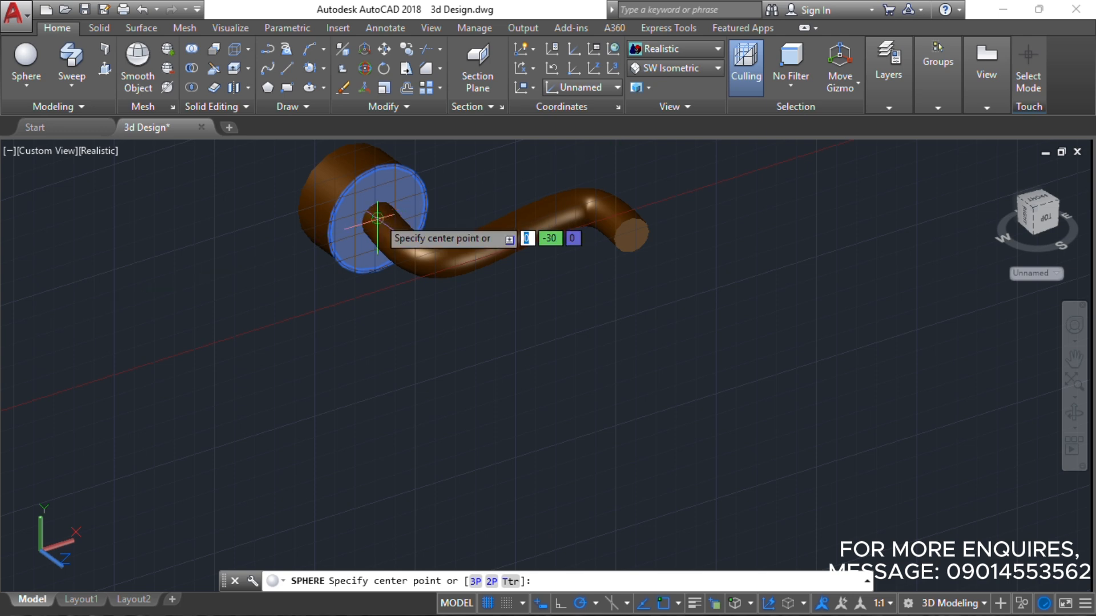
click(377, 216)
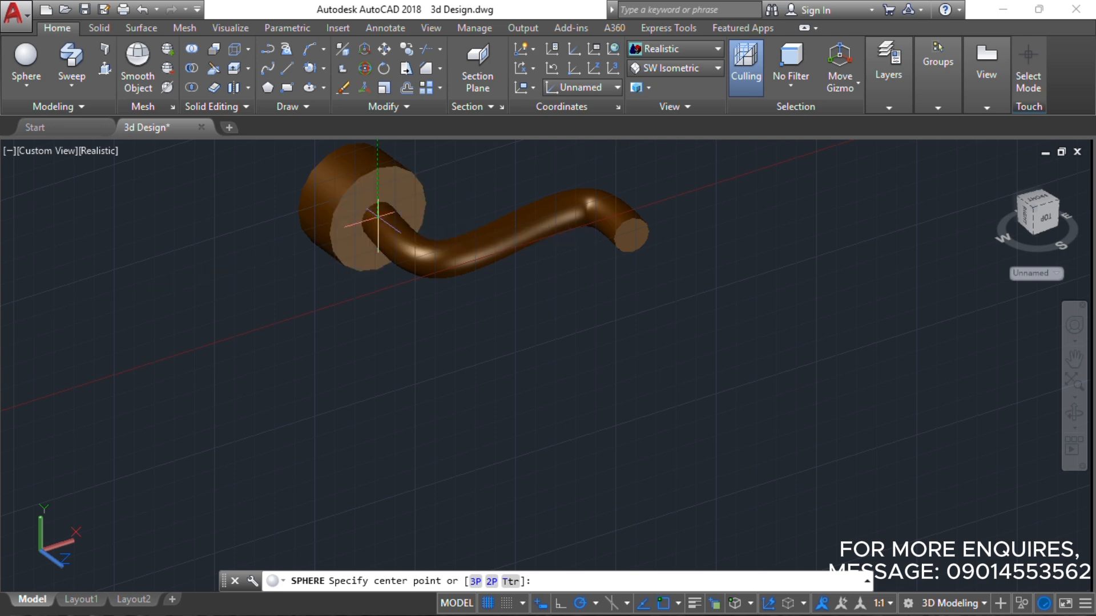
click(402, 180)
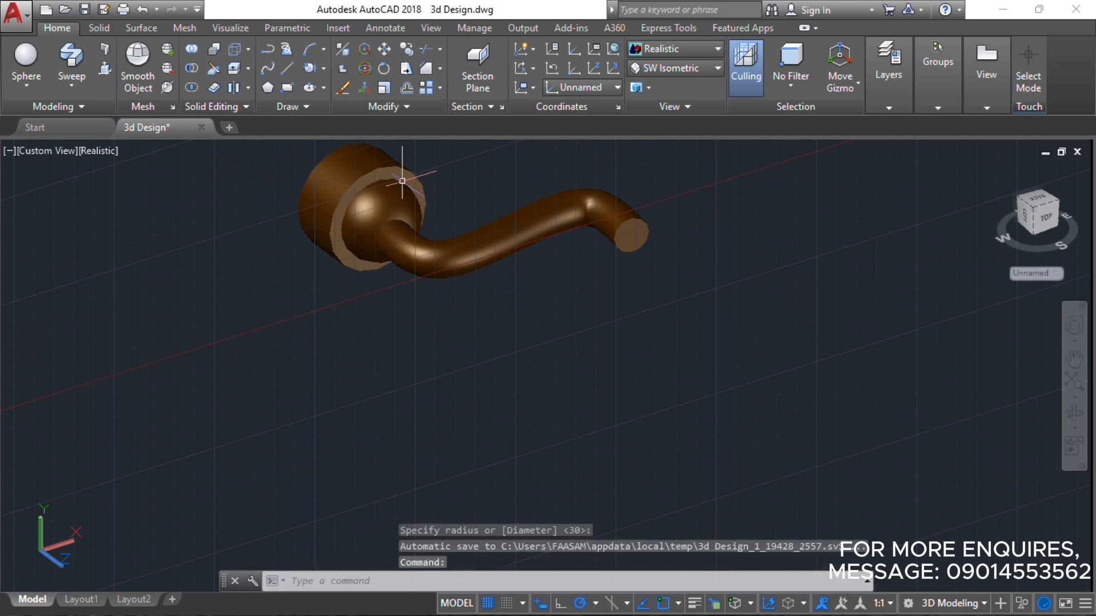
scroll(435, 274, down, 6)
middle_drag(408, 253, 474, 311)
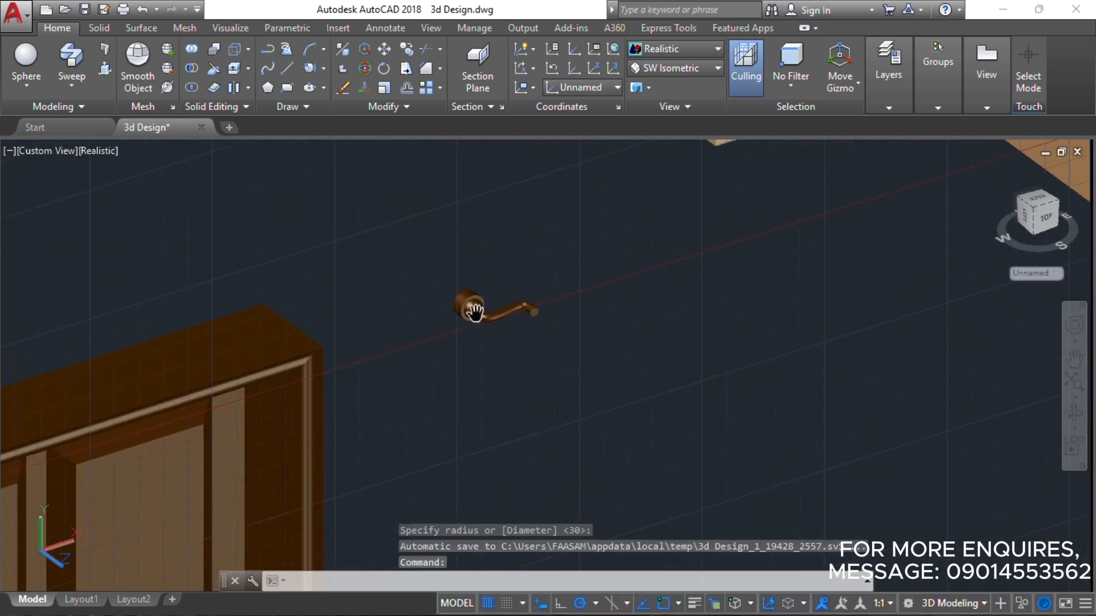
- Restore the World coordinate system and union the cylinder, sphere and swept lever into one handle solid
click(575, 88)
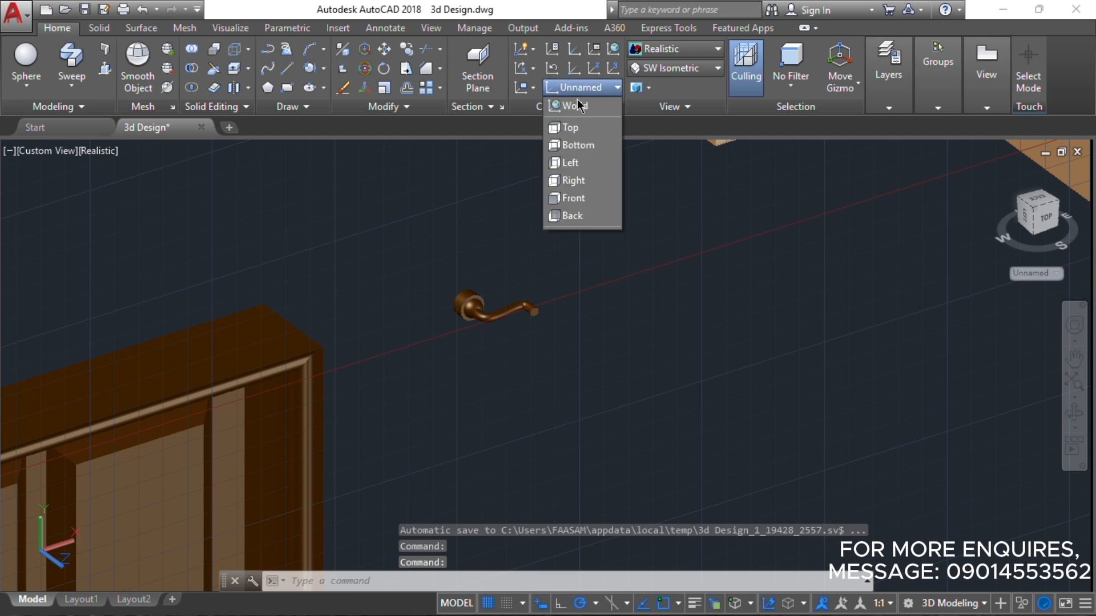
click(570, 105)
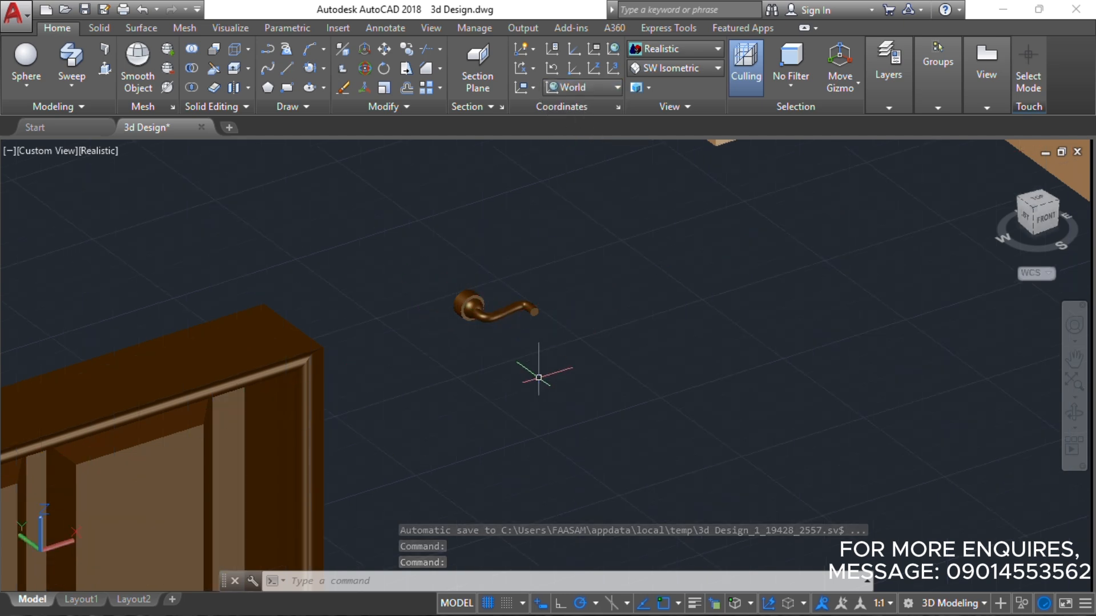
click(538, 377)
click(525, 378)
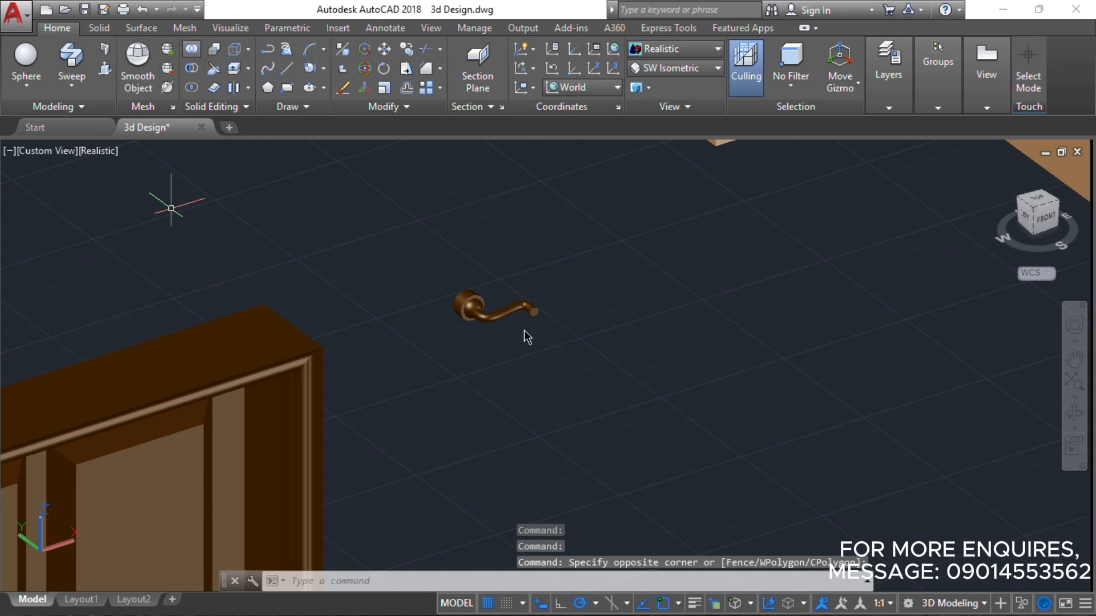
click(577, 366)
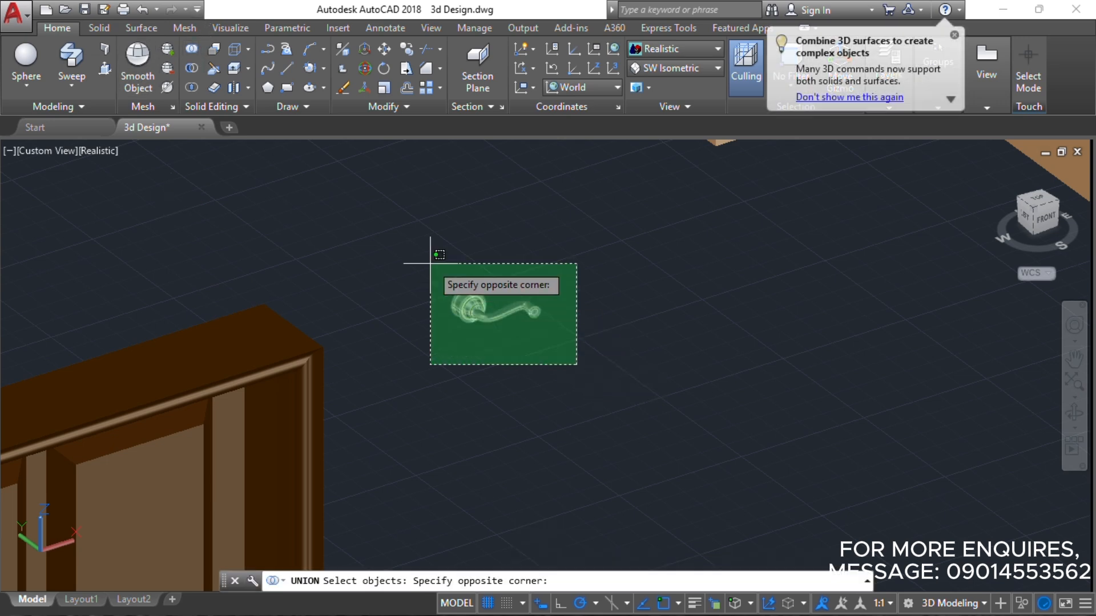
click(429, 262)
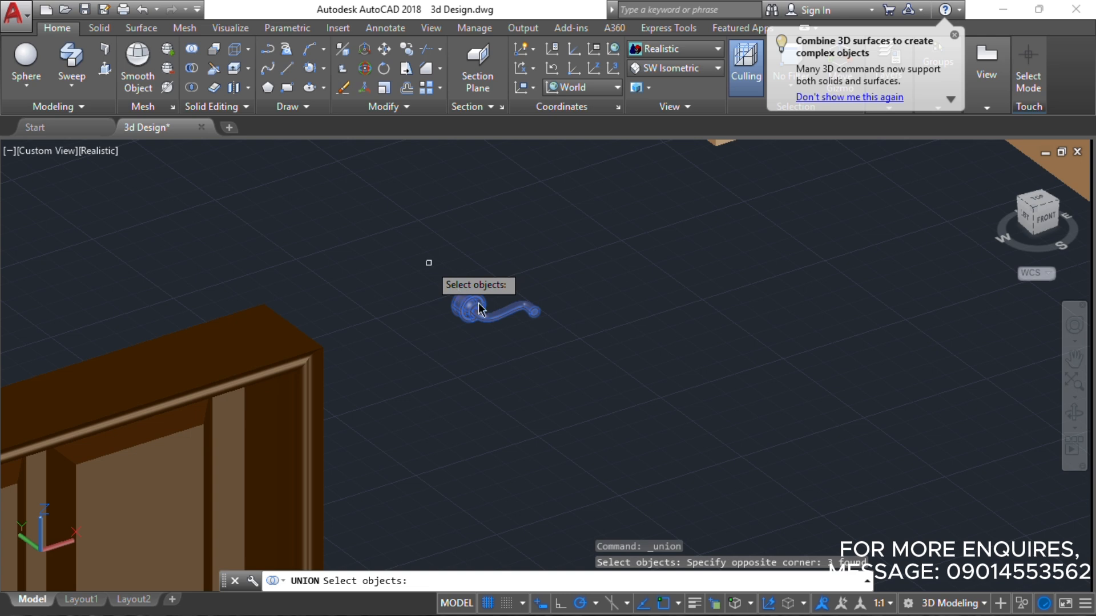
key(Return)
- Move the handle by its cylinder centre to the midpoint of the vertical frame edge beside the door's upper panels
scroll(479, 297, down, 5)
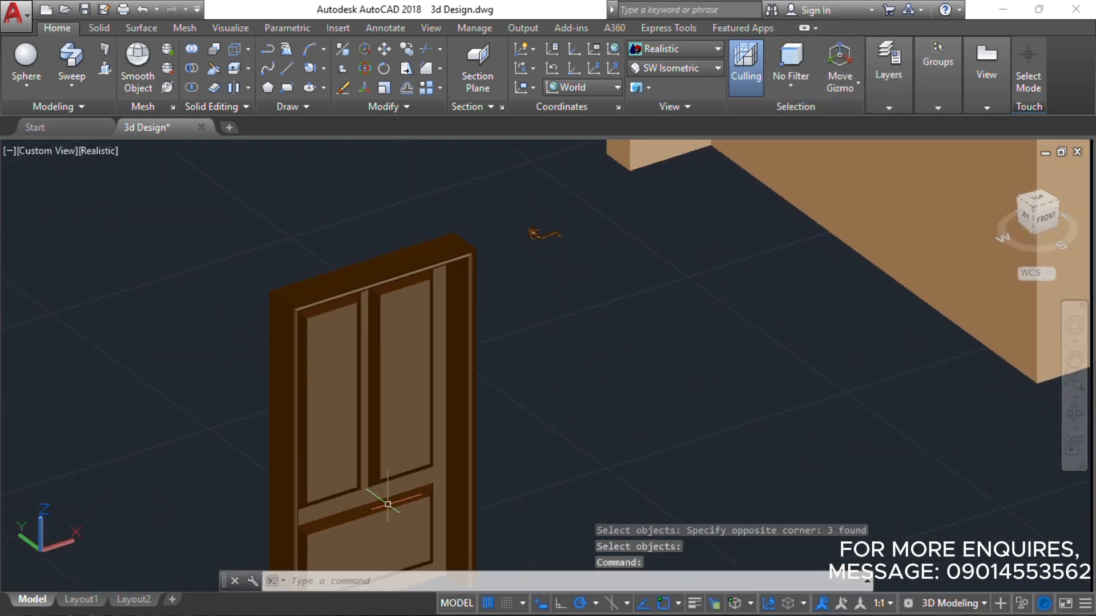
scroll(570, 206, up, 4)
scroll(556, 227, down, 2)
middle_drag(571, 194, 739, 114)
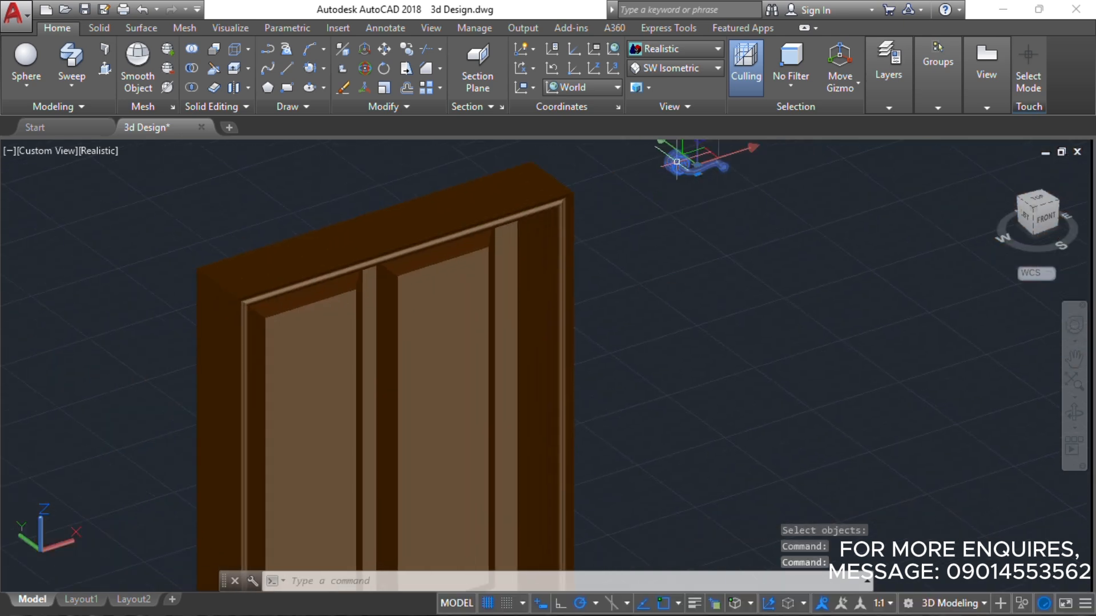
scroll(677, 162, up, 5)
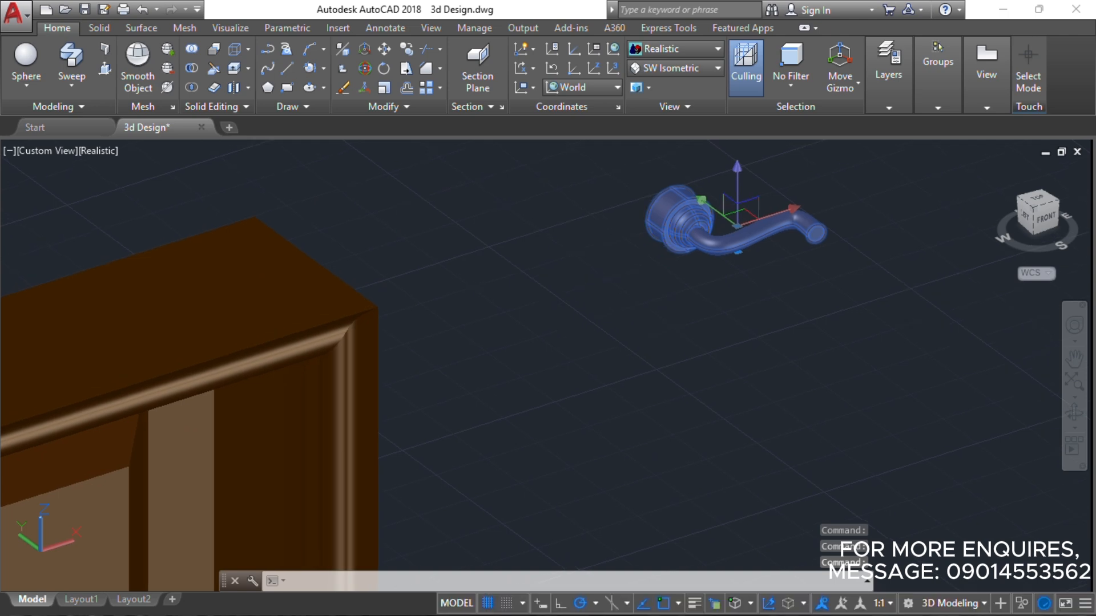
text(m)
key(Return)
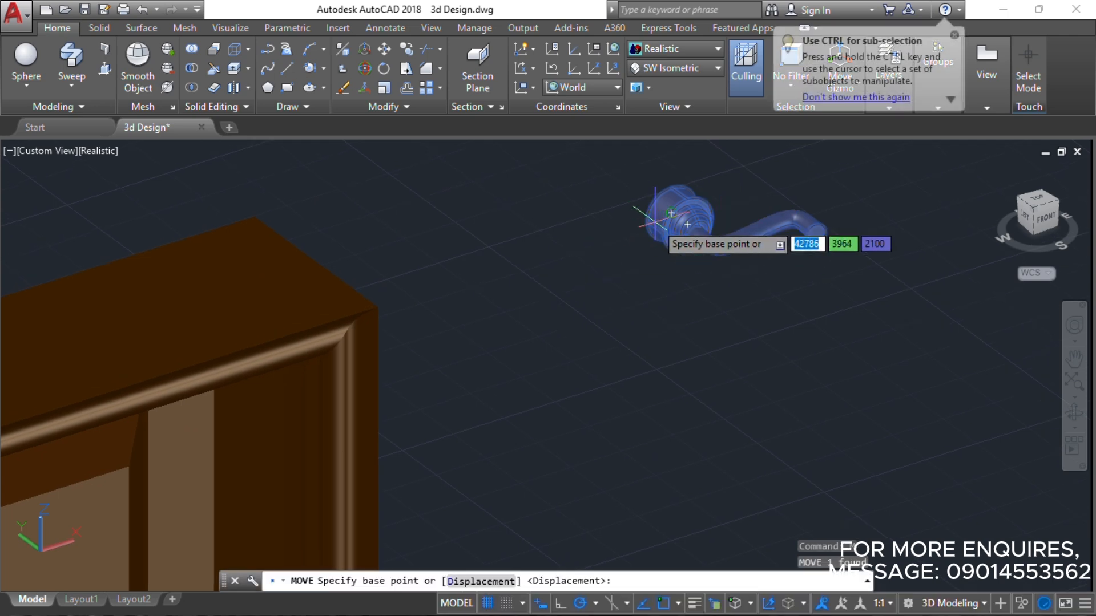
click(687, 225)
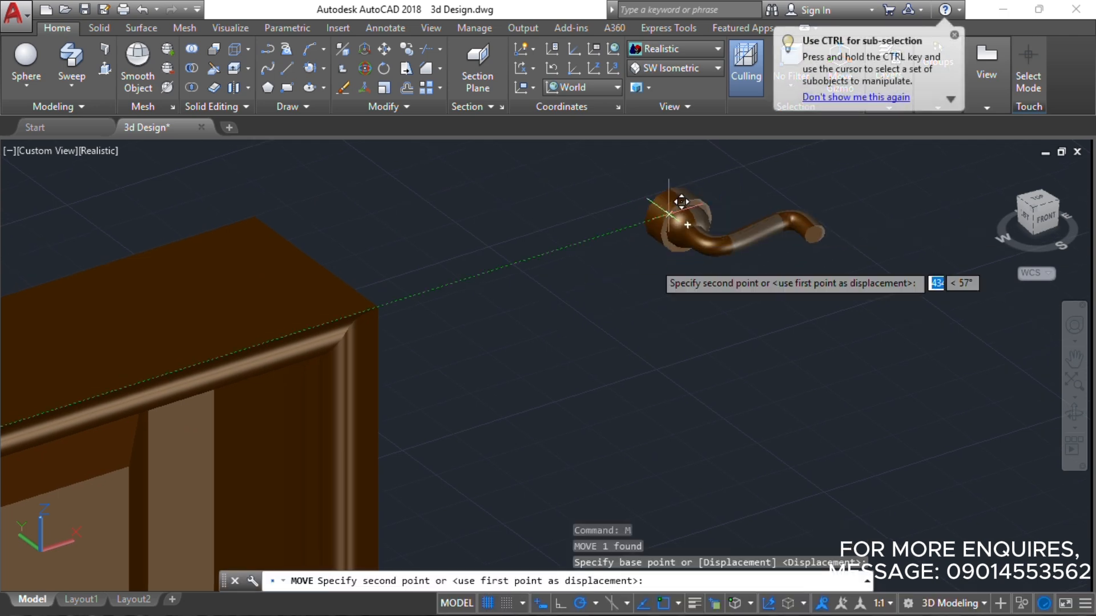
scroll(538, 335, down, 5)
shift+middle_drag(700, 348, 491, 307)
middle_drag(390, 423, 552, 213)
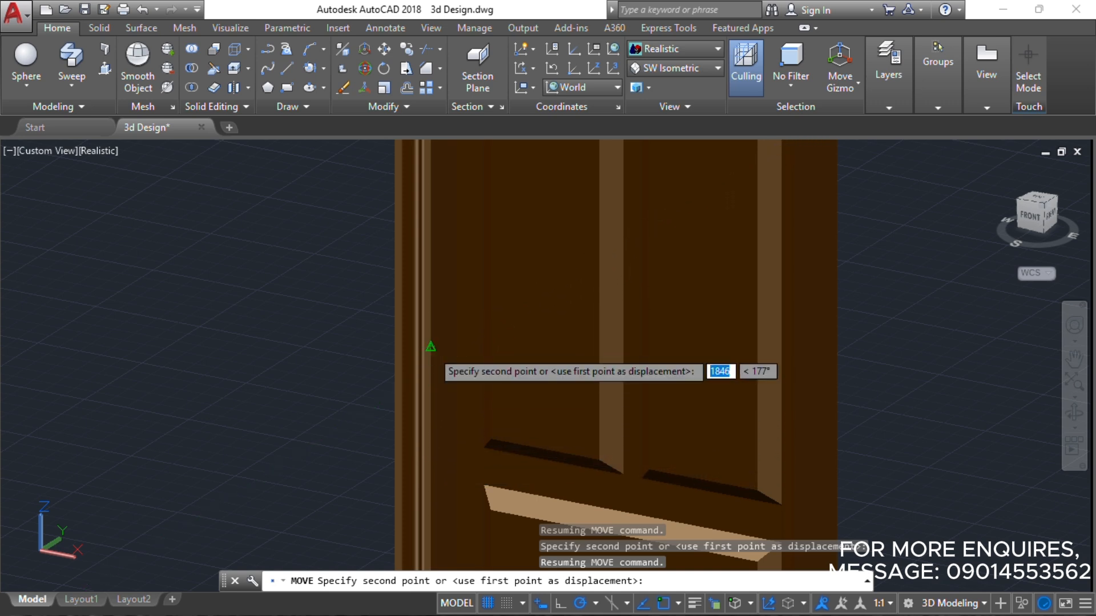
click(430, 346)
- Move the handle a short distance along the X axis, away from the frame edge and onto the door's stile
shift+middle_drag(481, 320, 557, 325)
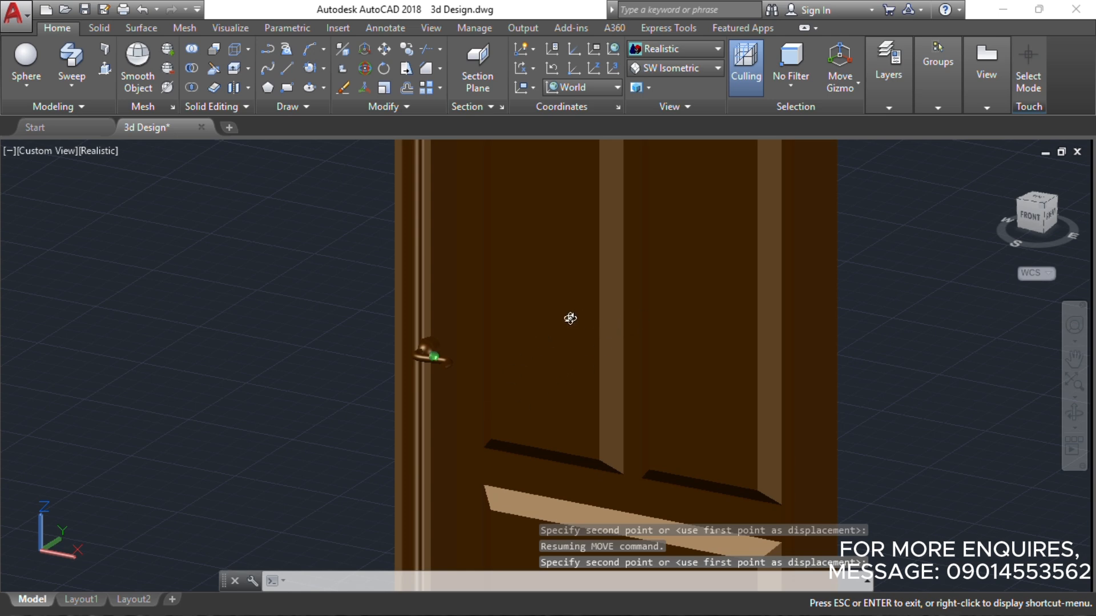
shift+middle_drag(637, 393, 585, 414)
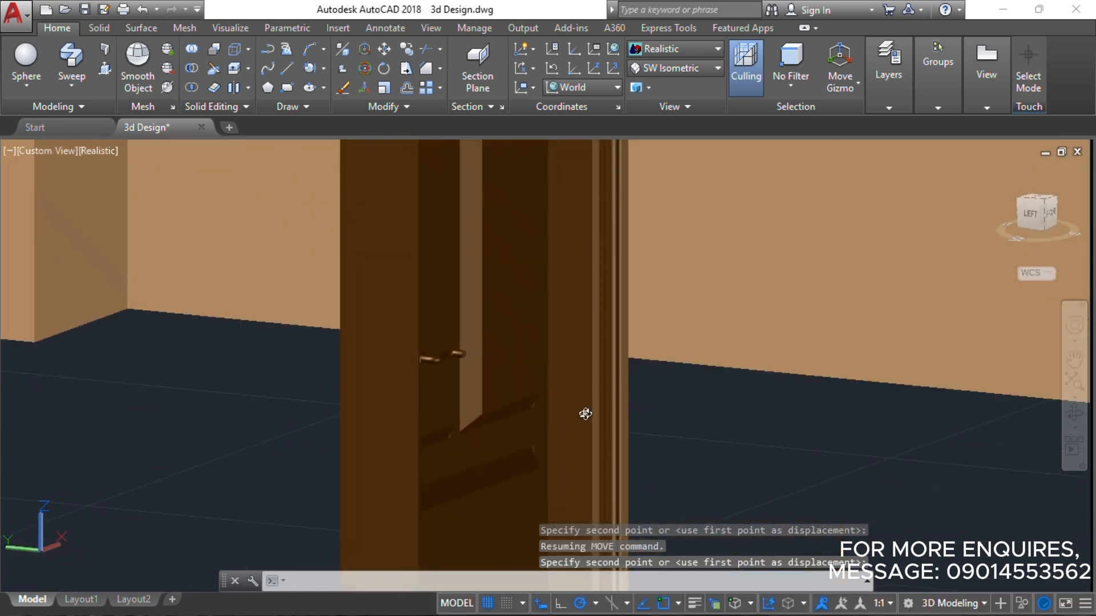
shift+middle_drag(690, 413, 521, 465)
shift+middle_drag(396, 358, 679, 365)
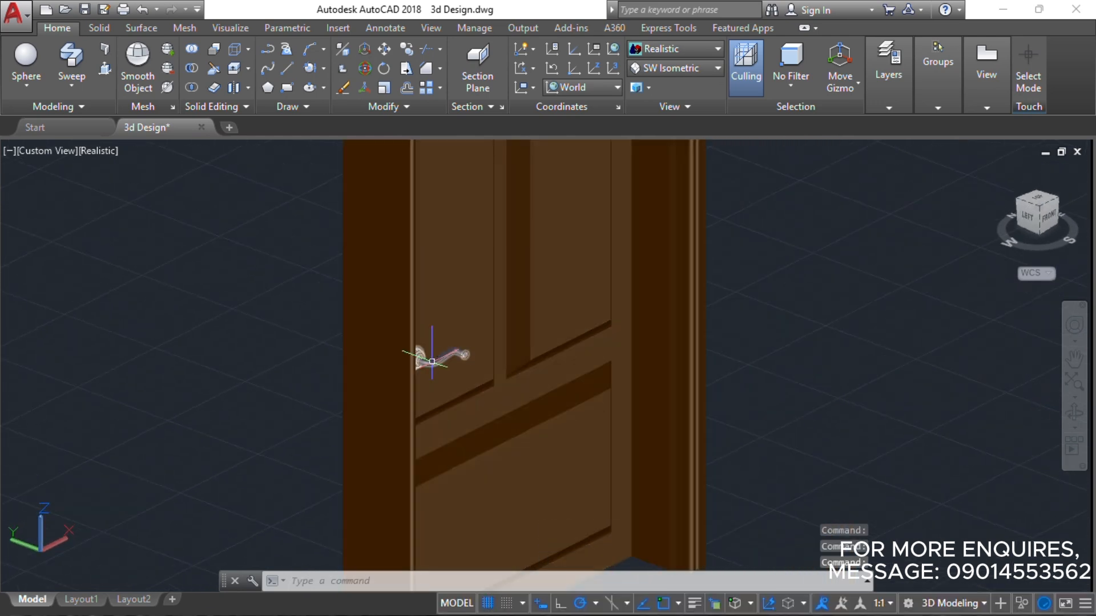
click(432, 359)
click(577, 423)
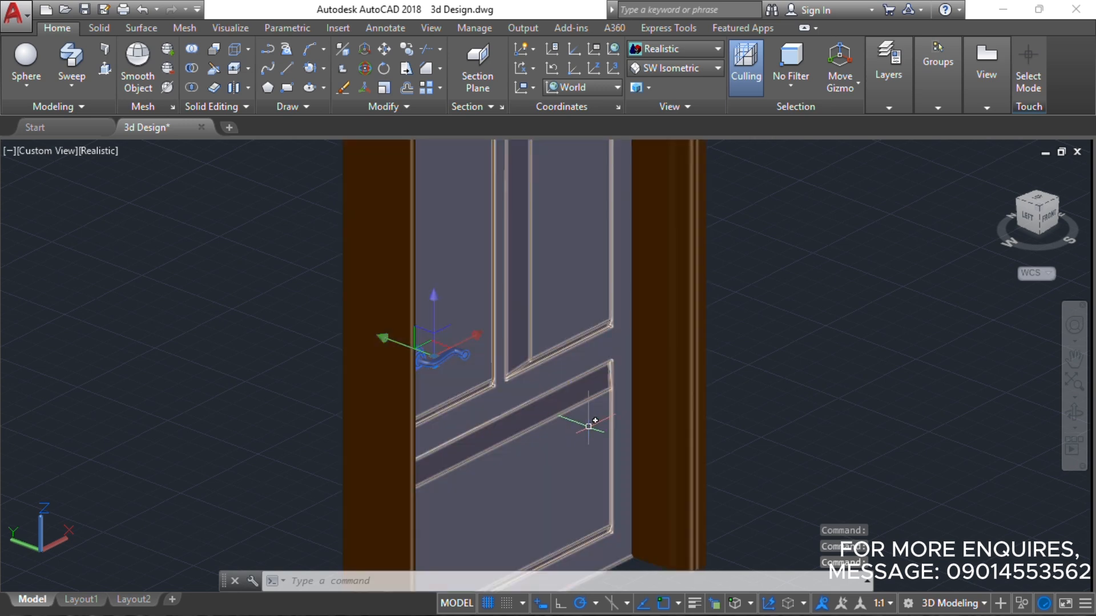
key(Return)
click(890, 342)
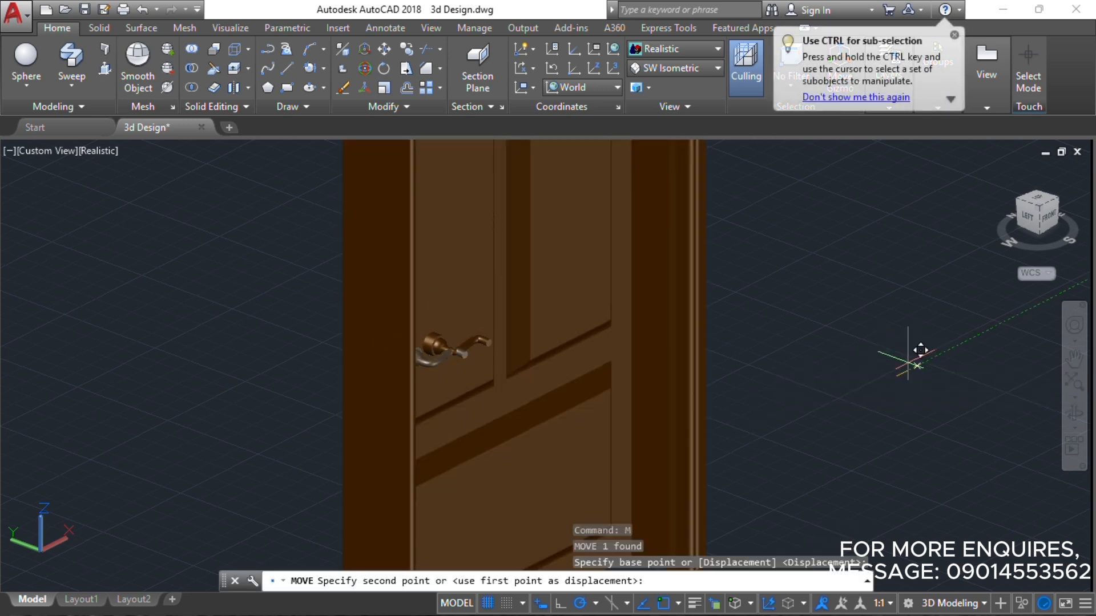
shift+middle_drag(906, 367, 481, 389)
key(Escape)
- Move the handle about 102 units along the positive Y axis so its base meets the door's face
click(456, 335)
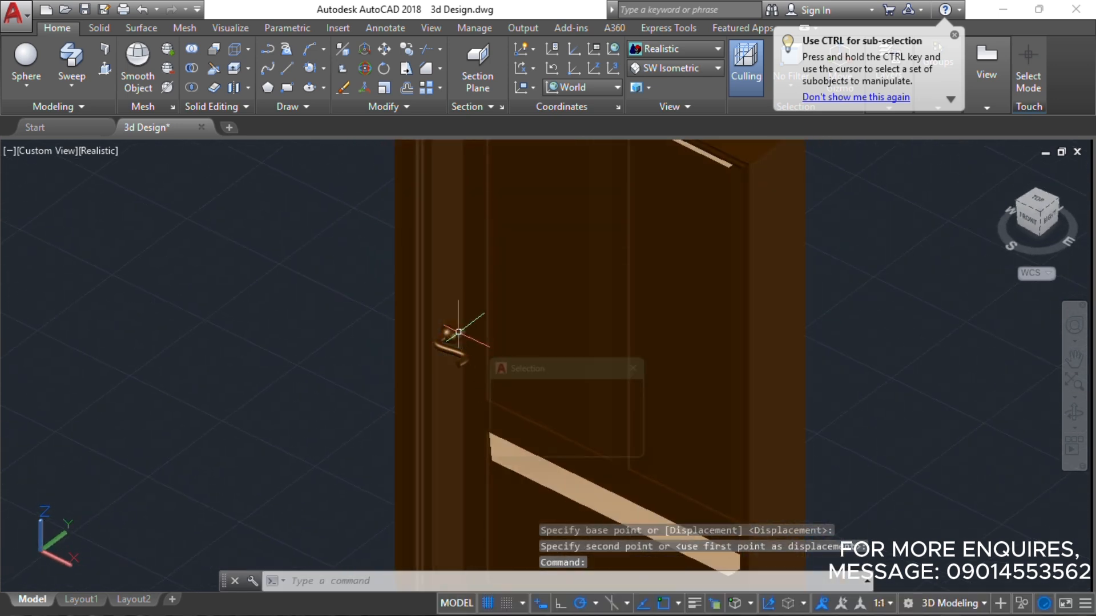
click(599, 412)
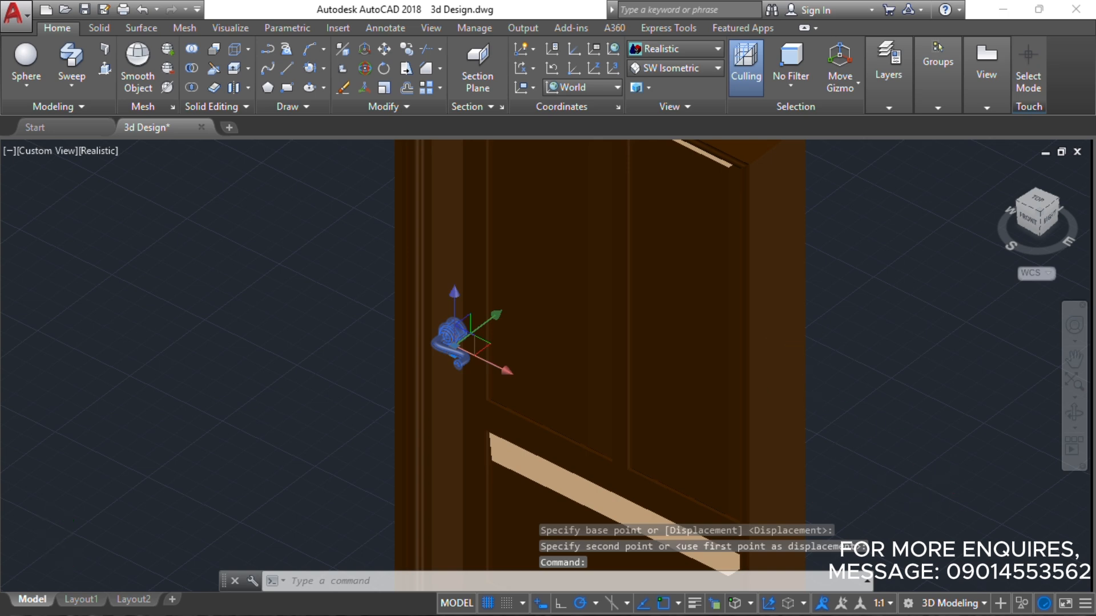
scroll(790, 351, up, 2)
key(space)
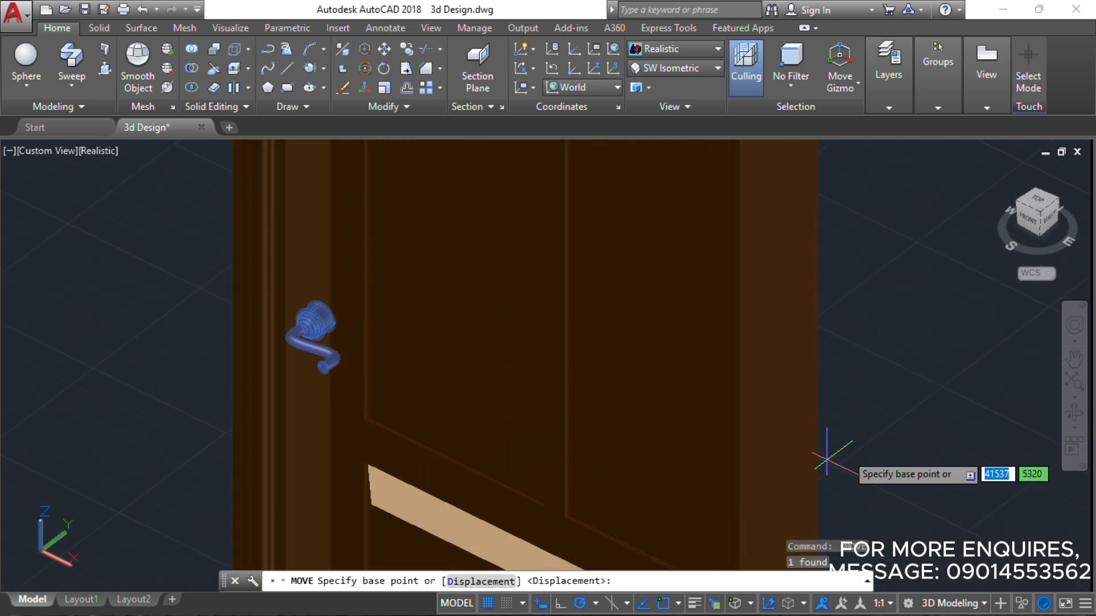
click(827, 457)
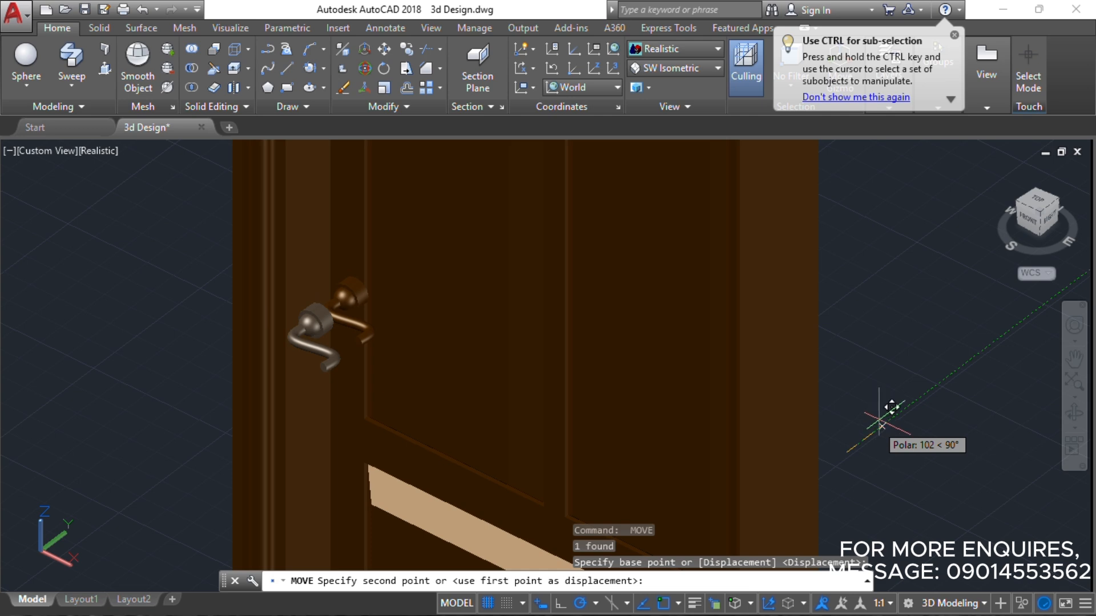
click(879, 420)
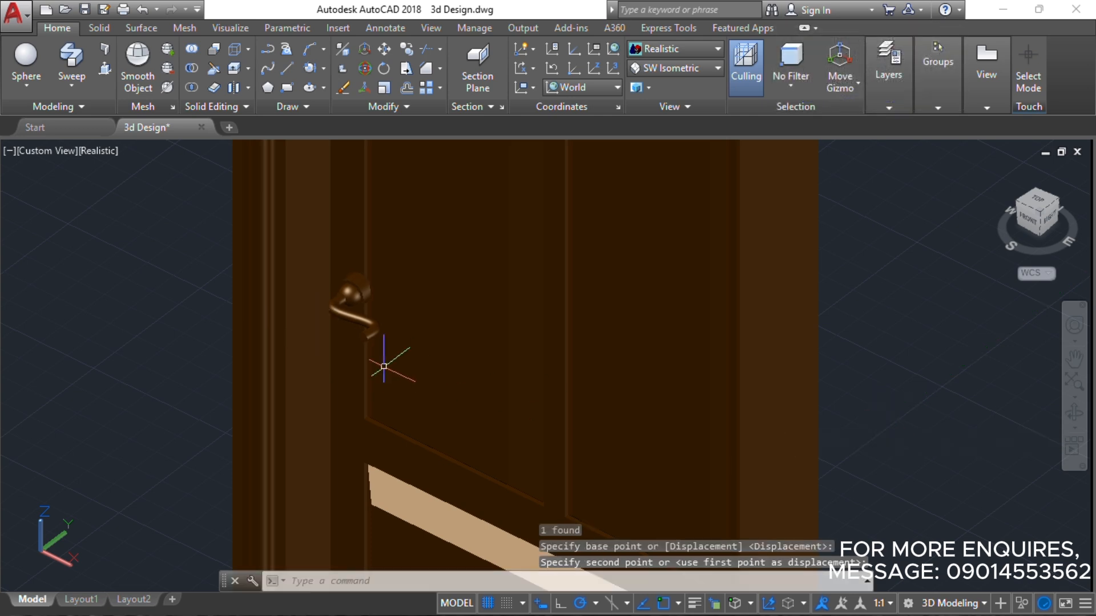
- Move the handle straight down the Z axis to the level of the door's middle rail
shift+middle_drag(374, 372, 425, 396)
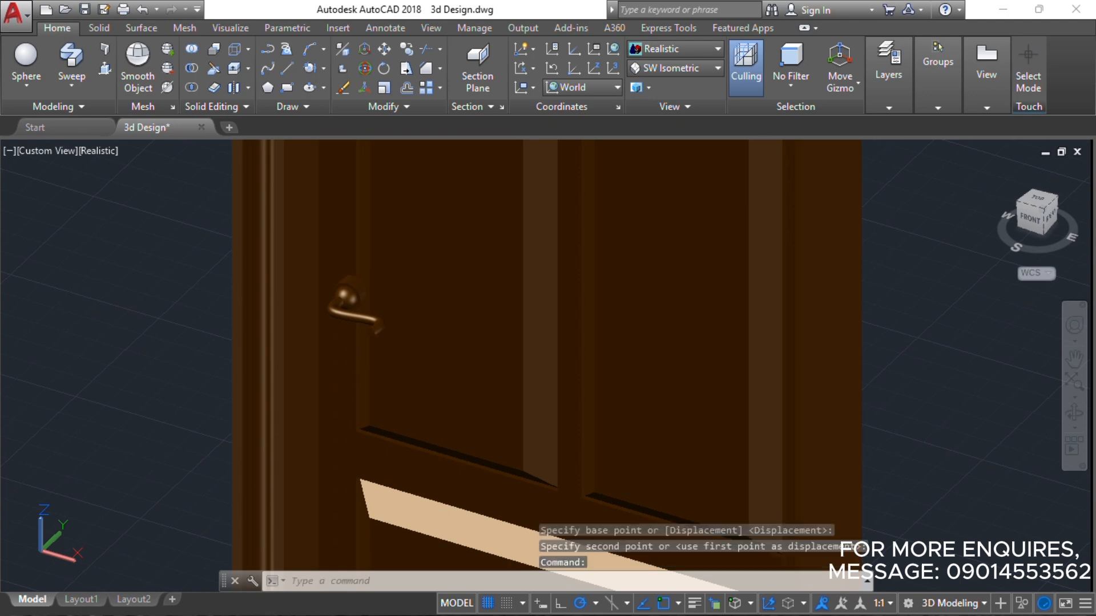
click(352, 288)
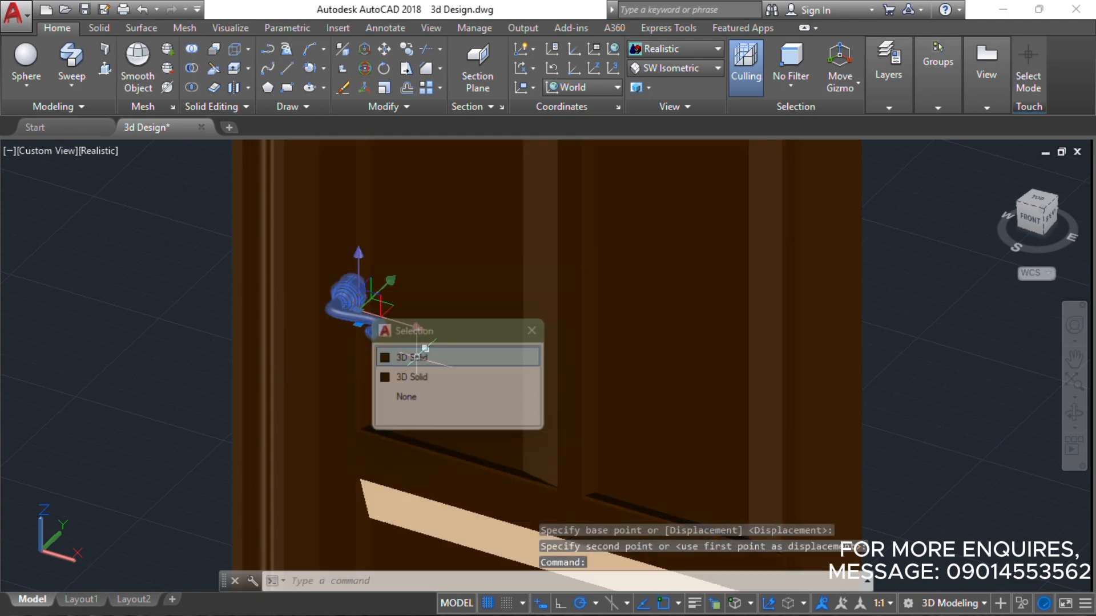
click(420, 353)
text(m)
key(Return)
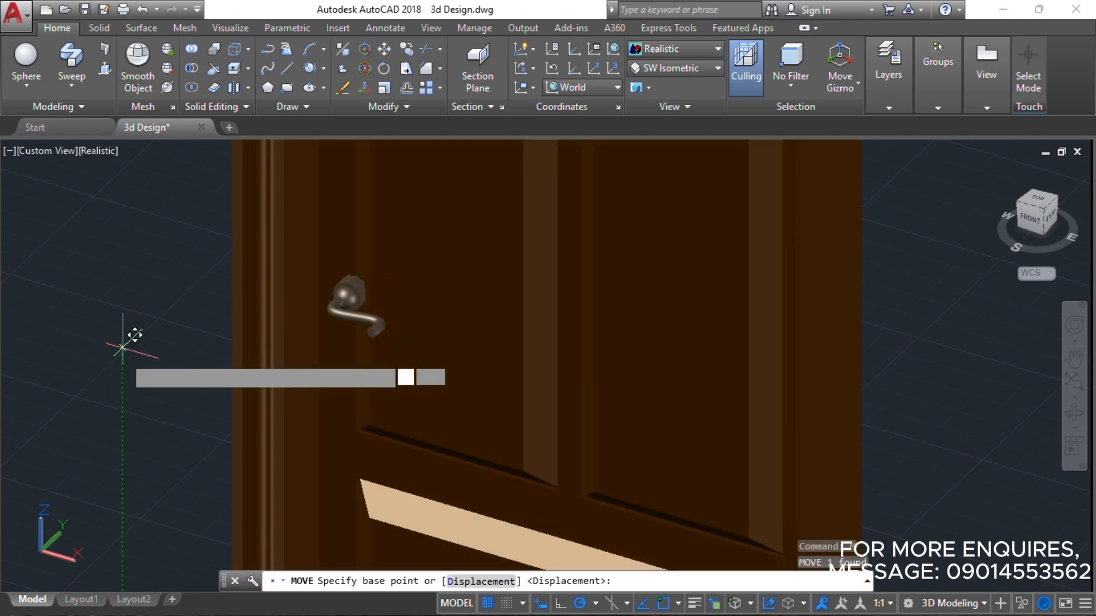
click(123, 345)
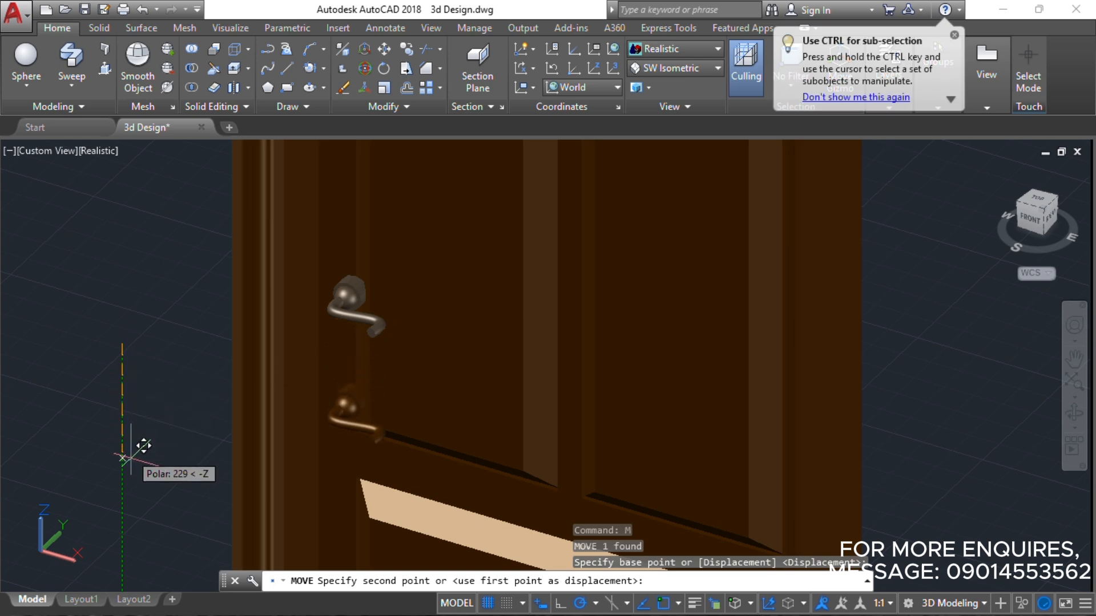
click(130, 495)
- Move the handle back up along the Z axis to slightly above the door's middle rail
scroll(378, 415, down, 5)
shift+middle_drag(377, 415, 515, 388)
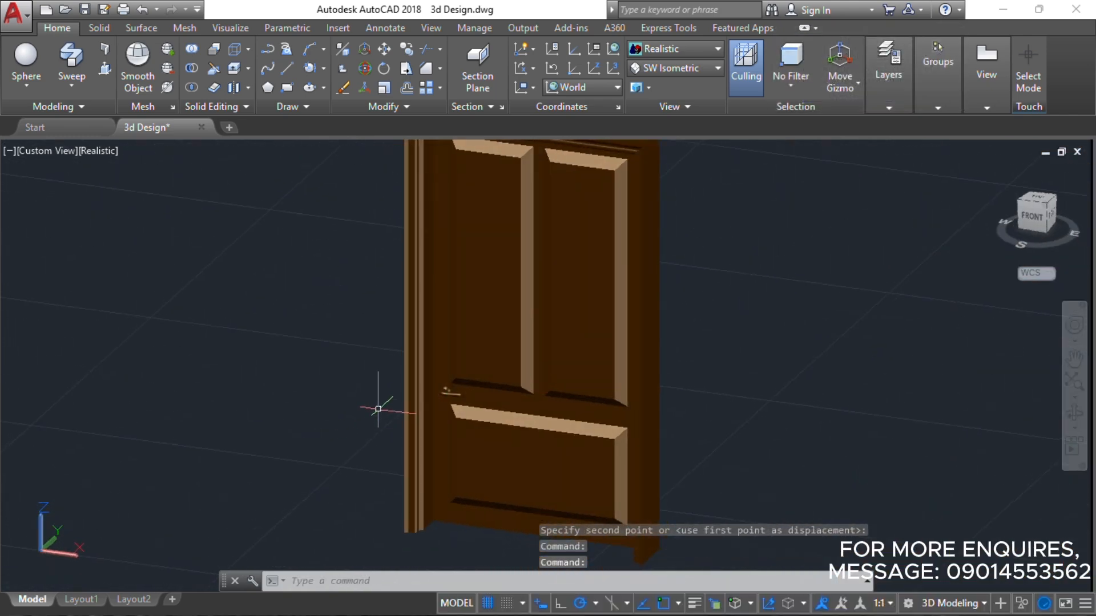
scroll(439, 391, up, 5)
click(487, 379)
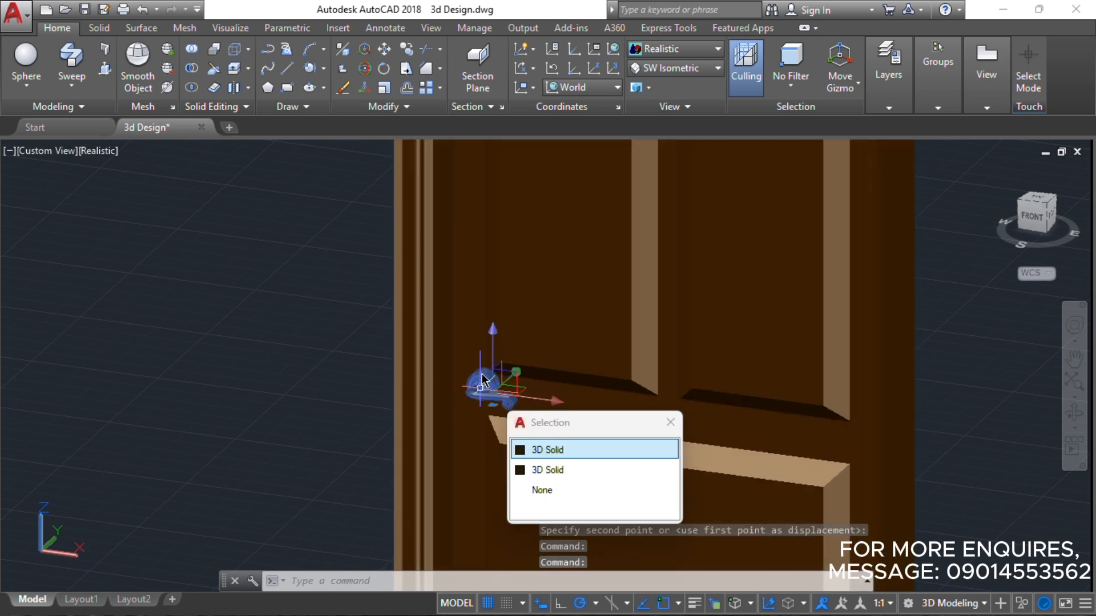
click(542, 447)
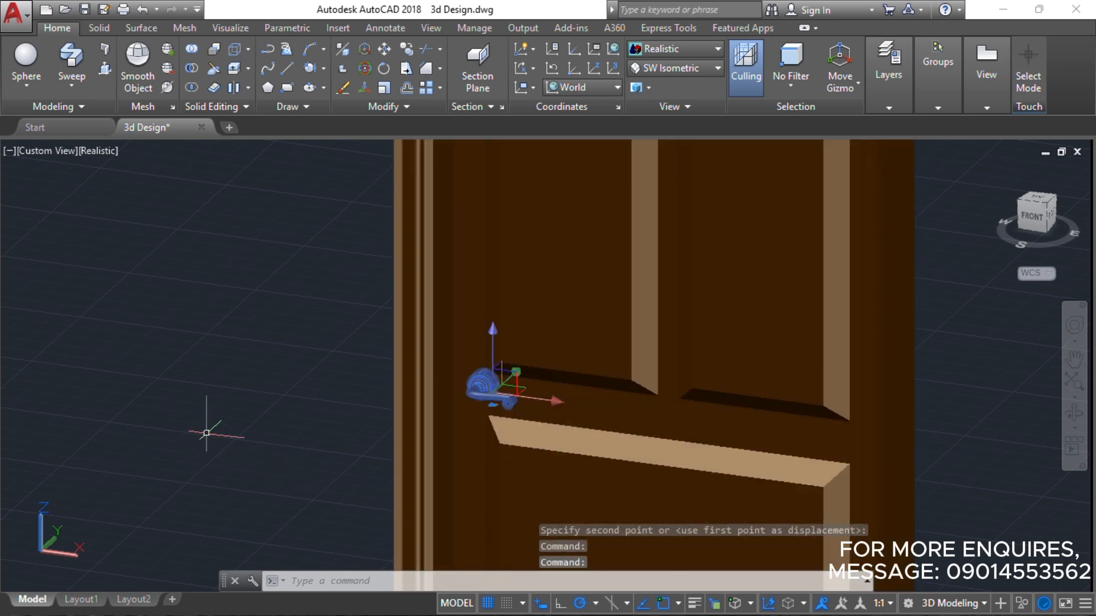
text(m)
key(Return)
click(274, 403)
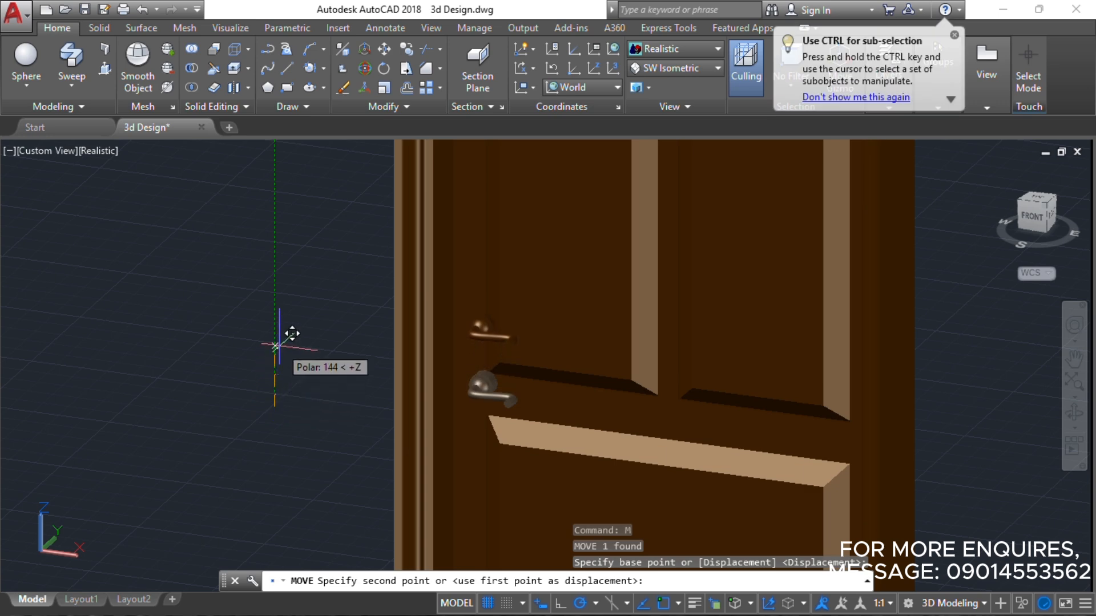
click(274, 326)
- Move the door, frame and handle together by the frame's outer bottom corner into the doorway opening behind the house's front porch wall
scroll(272, 355, down, 6)
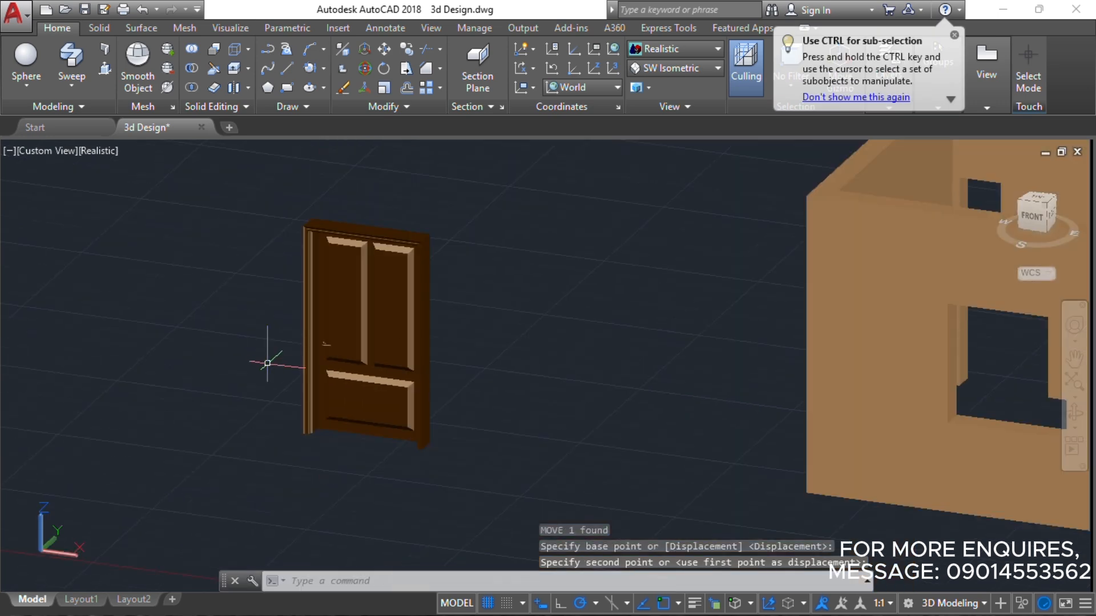
shift+middle_drag(217, 382, 343, 433)
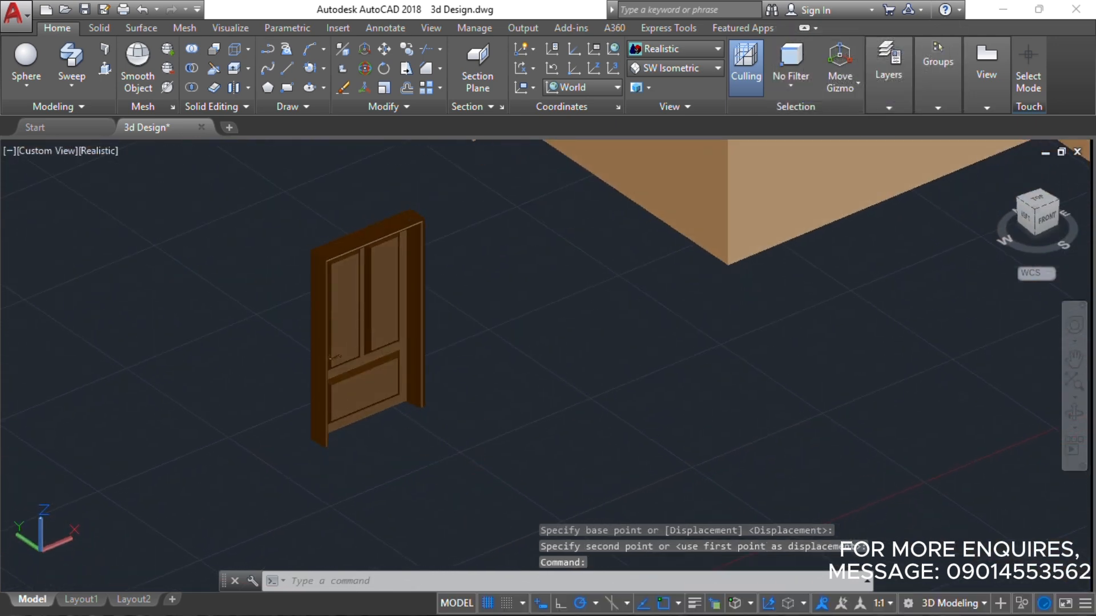
click(455, 483)
click(254, 276)
scroll(428, 302, up, 5)
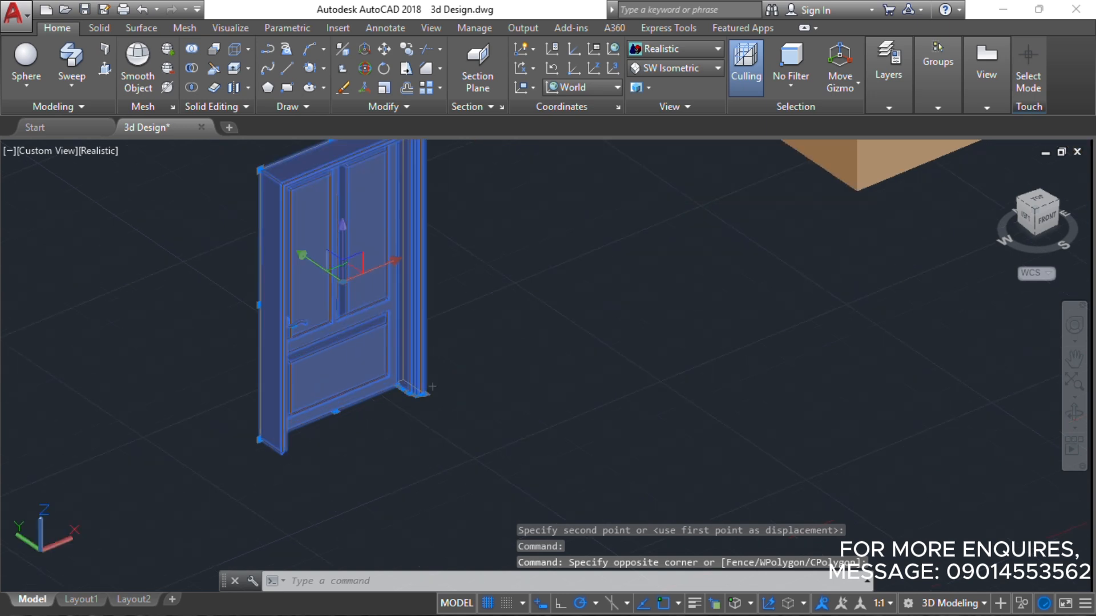
text(m)
key(Return)
scroll(437, 325, up, 4)
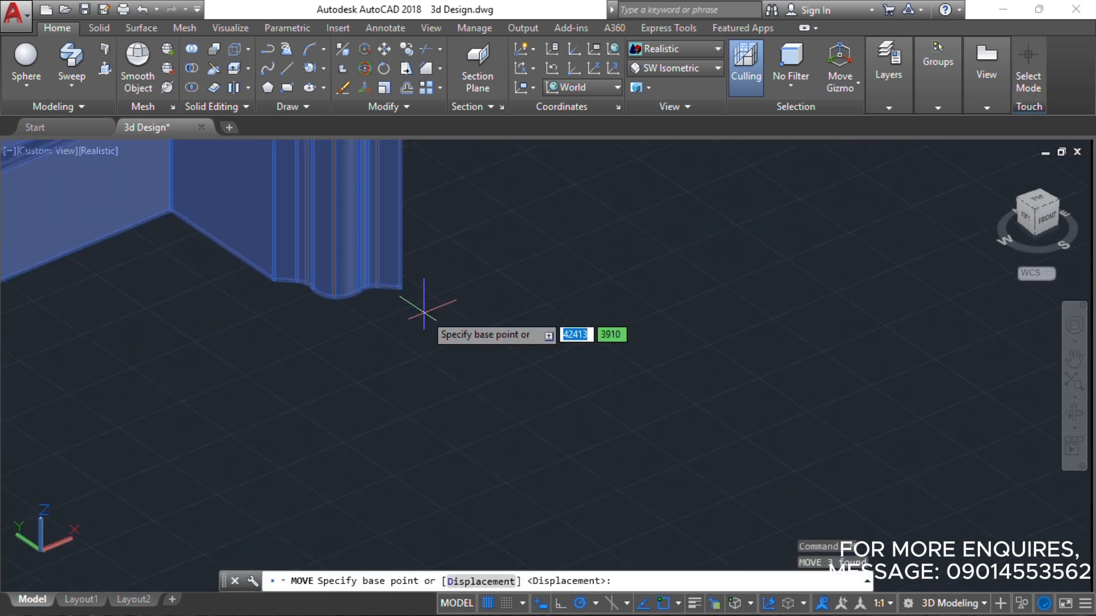
click(400, 287)
scroll(371, 379, down, 10)
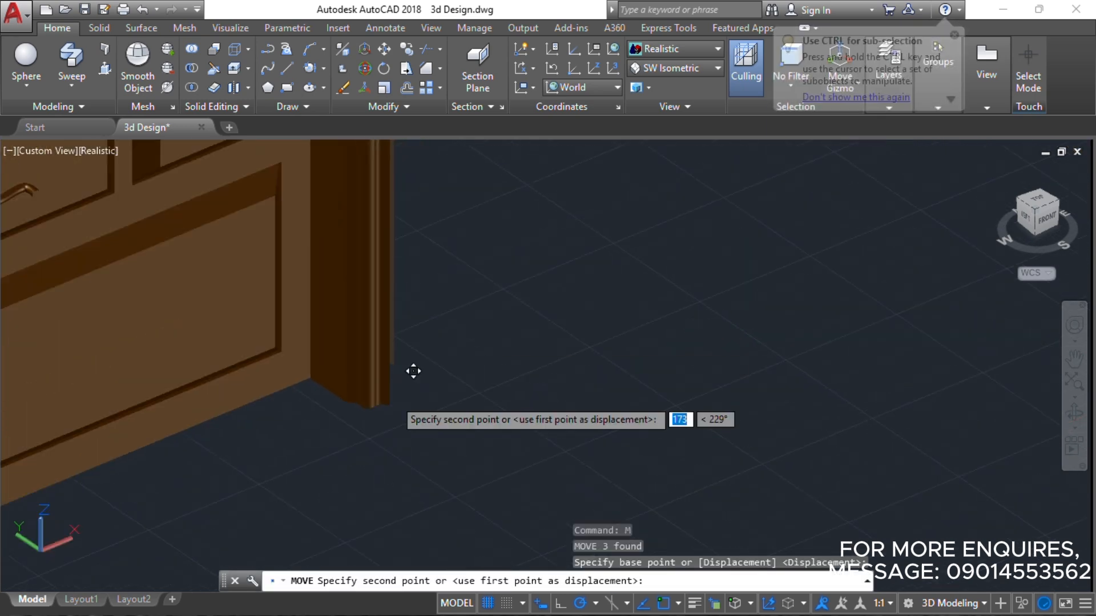
middle_drag(800, 315, 298, 484)
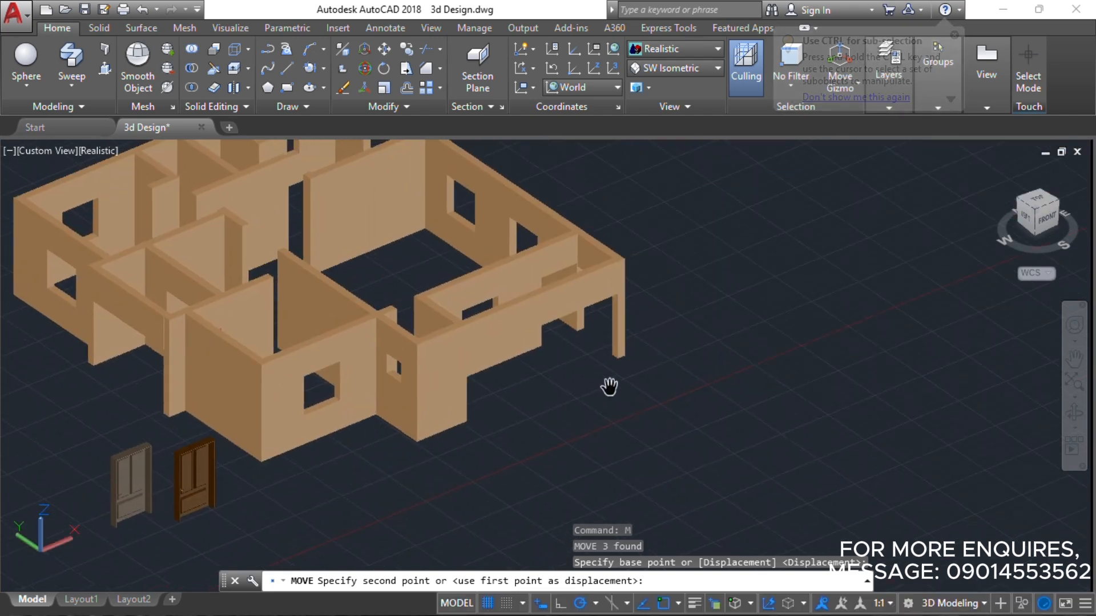
scroll(577, 320, up, 3)
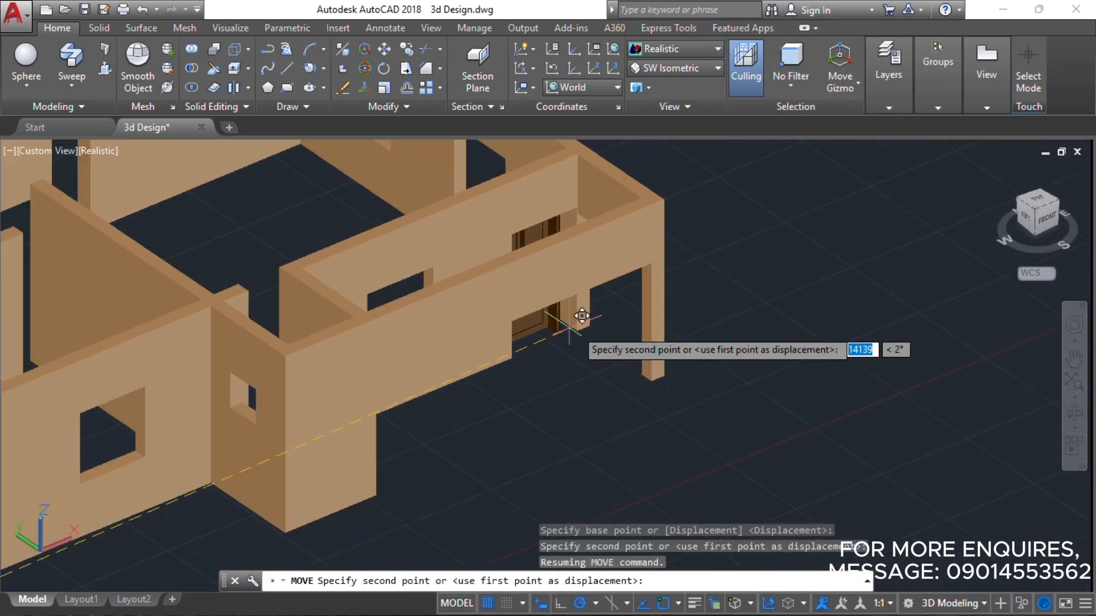
scroll(579, 317, up, 5)
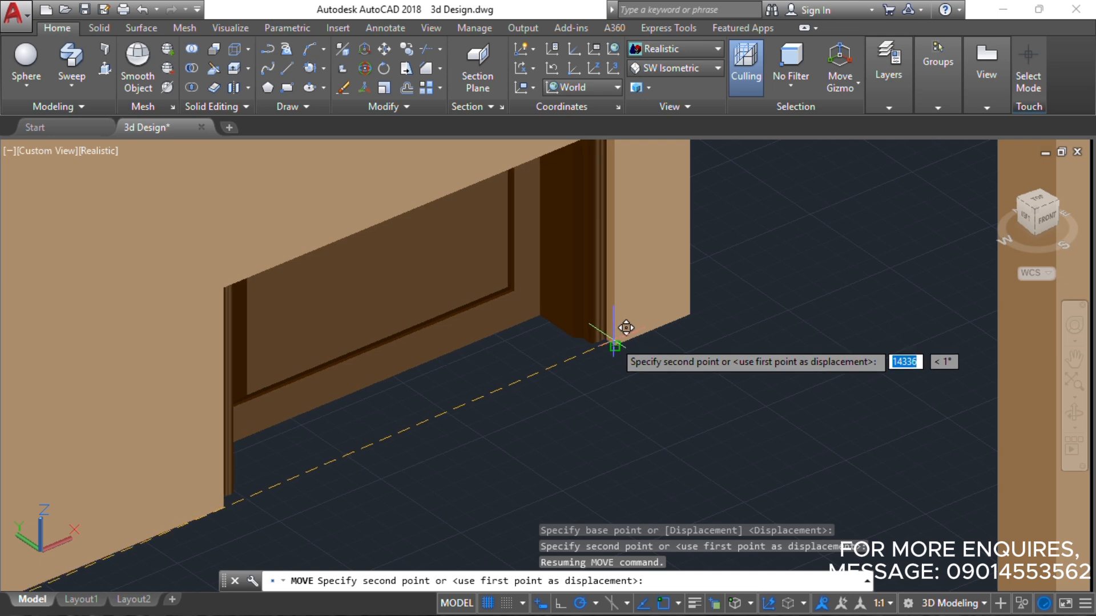
click(614, 346)
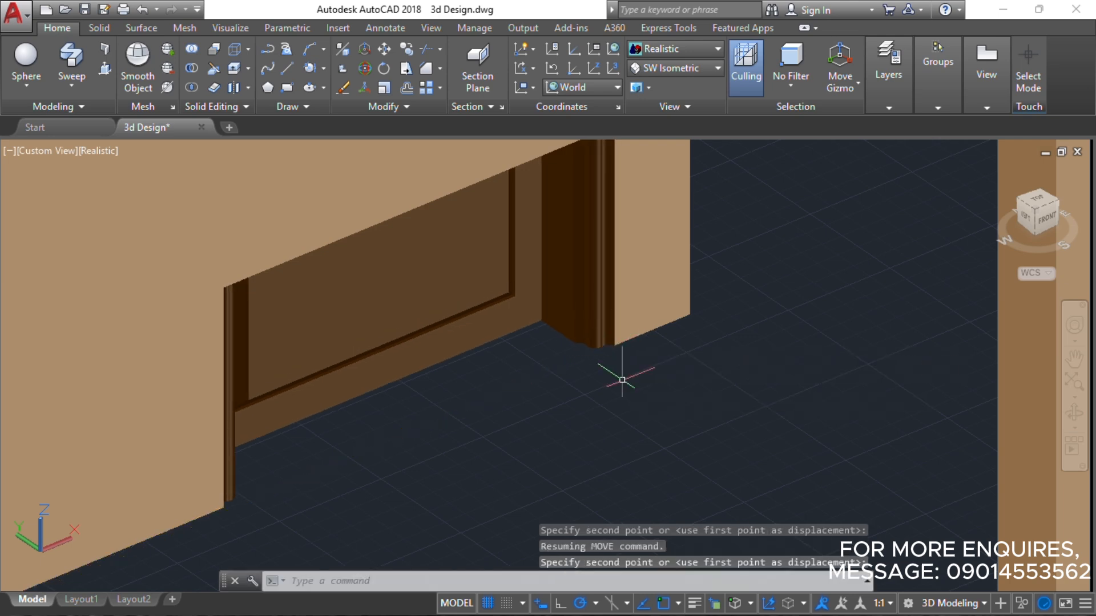
- Inspect the door in its front opening and look around to the rear of the house for the next doorway
scroll(419, 355, down, 6)
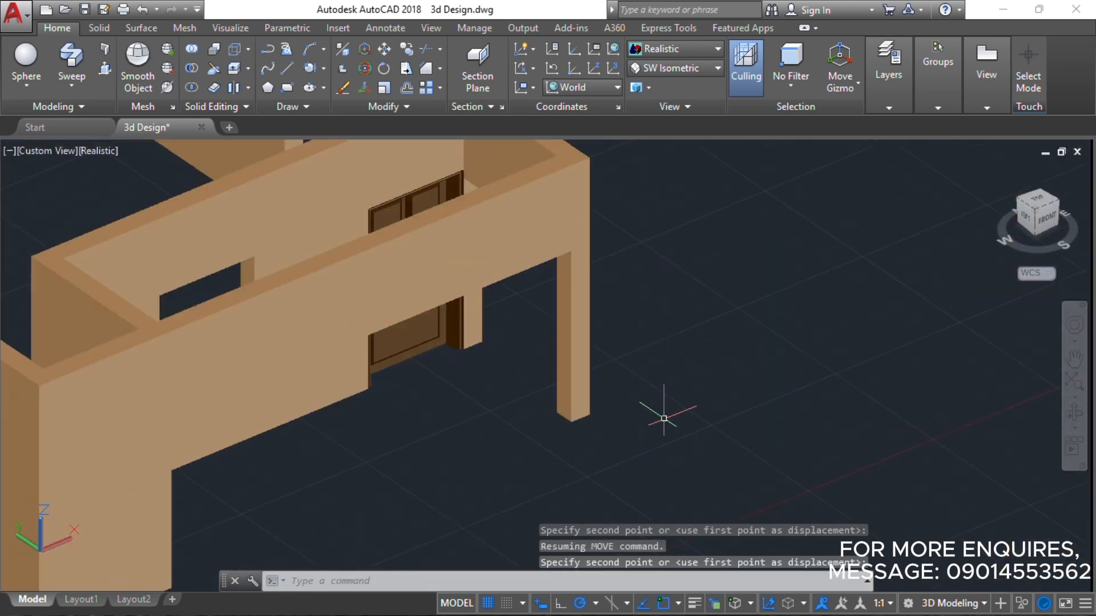
shift+middle_drag(663, 418, 548, 400)
click(371, 385)
scroll(277, 385, down, 3)
middle_drag(281, 392, 626, 415)
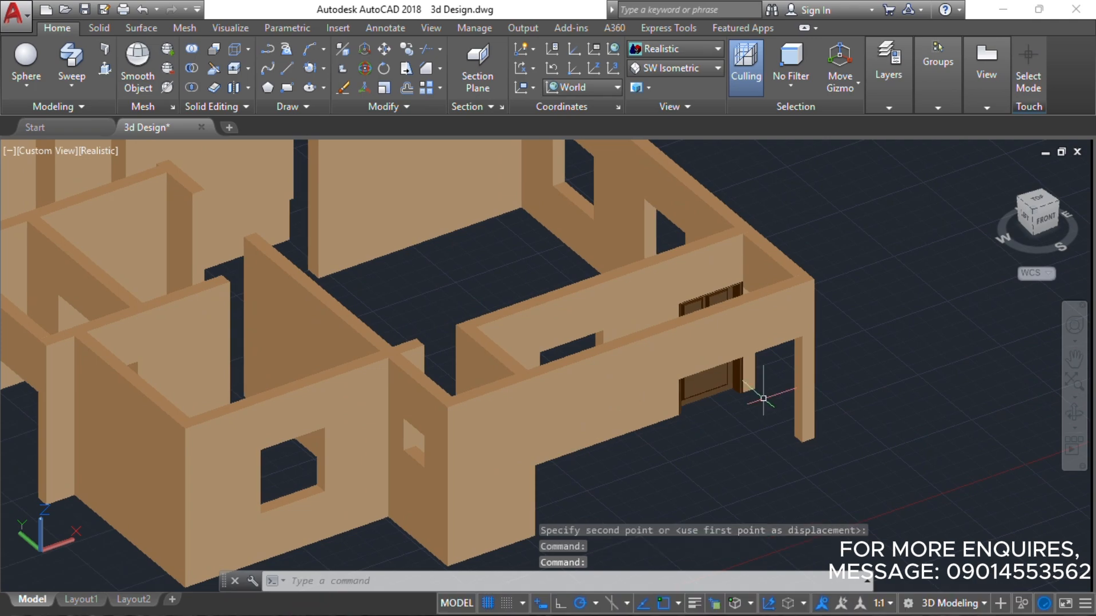
scroll(665, 417, down, 3)
shift+middle_drag(392, 360, 289, 414)
scroll(262, 240, up, 2)
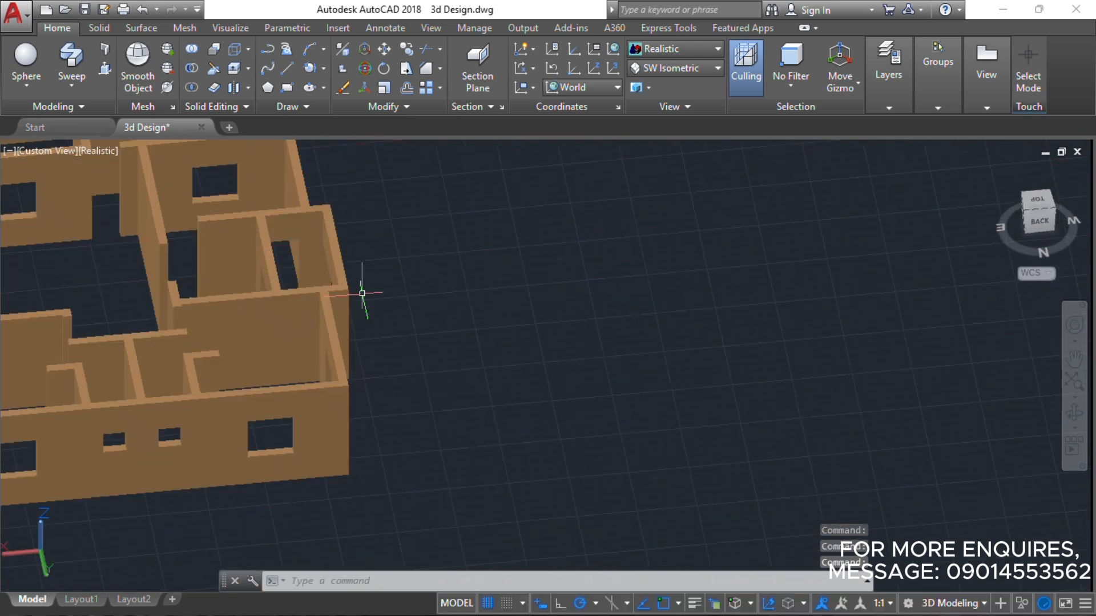
shift+middle_drag(371, 329, 319, 290)
middle_drag(257, 211, 246, 338)
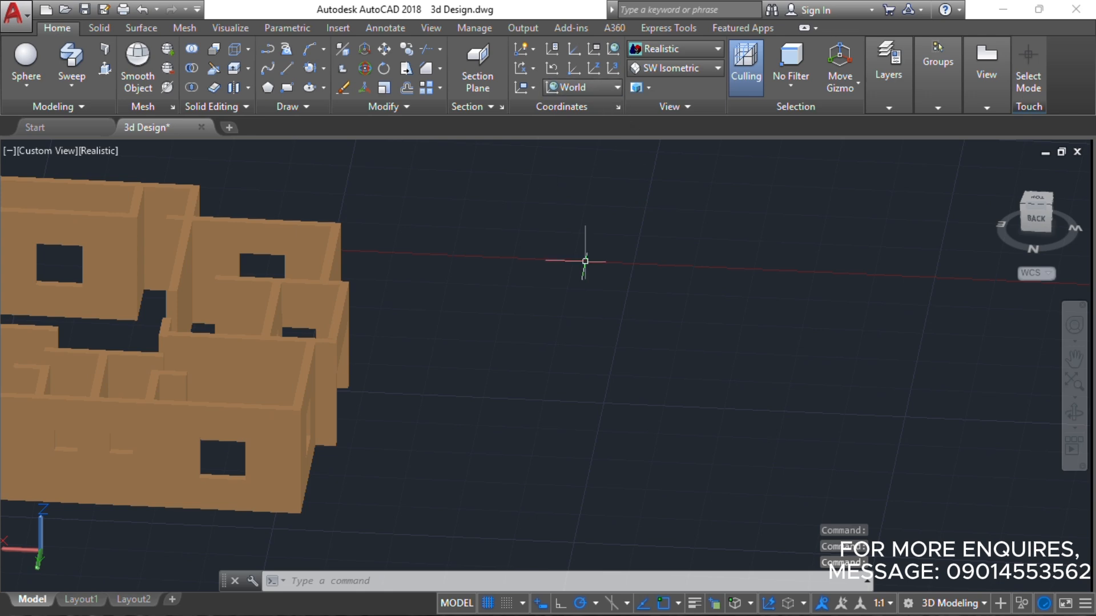
- Set the UCS to Back and draw a rectangle of about 900 by 2100 corner to corner over the rear side doorway opening
click(570, 89)
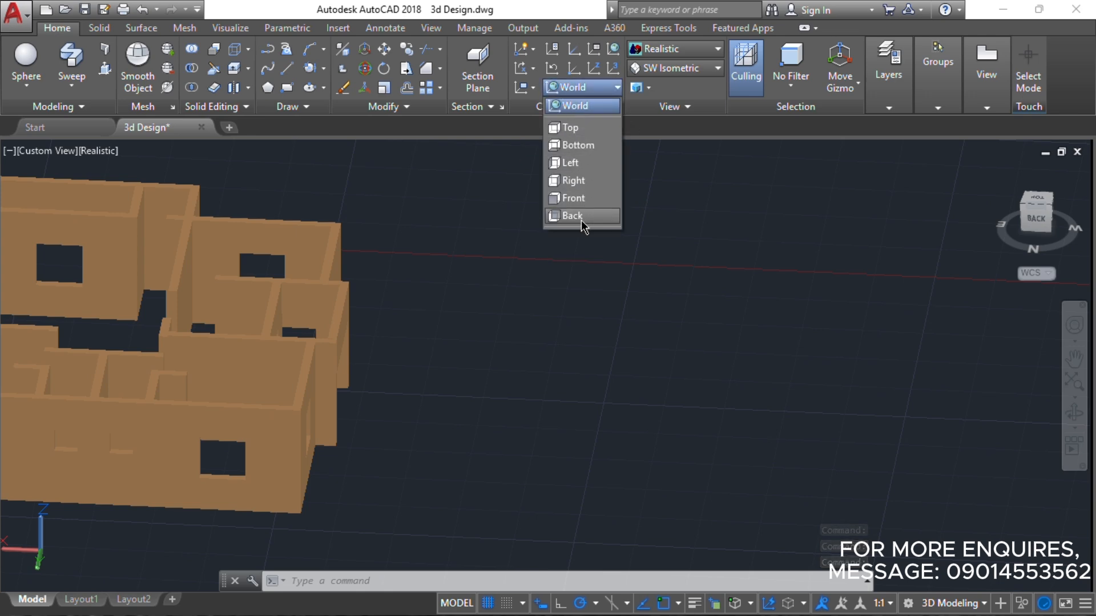
click(572, 216)
shift+middle_drag(354, 406, 259, 407)
middle_drag(435, 234, 424, 337)
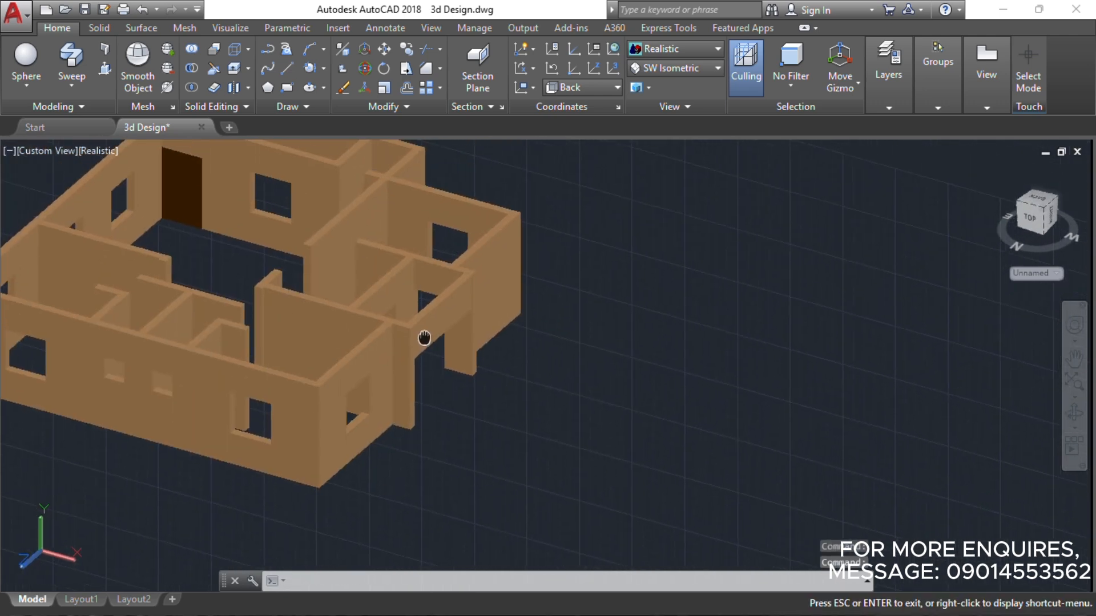
scroll(435, 322, up, 4)
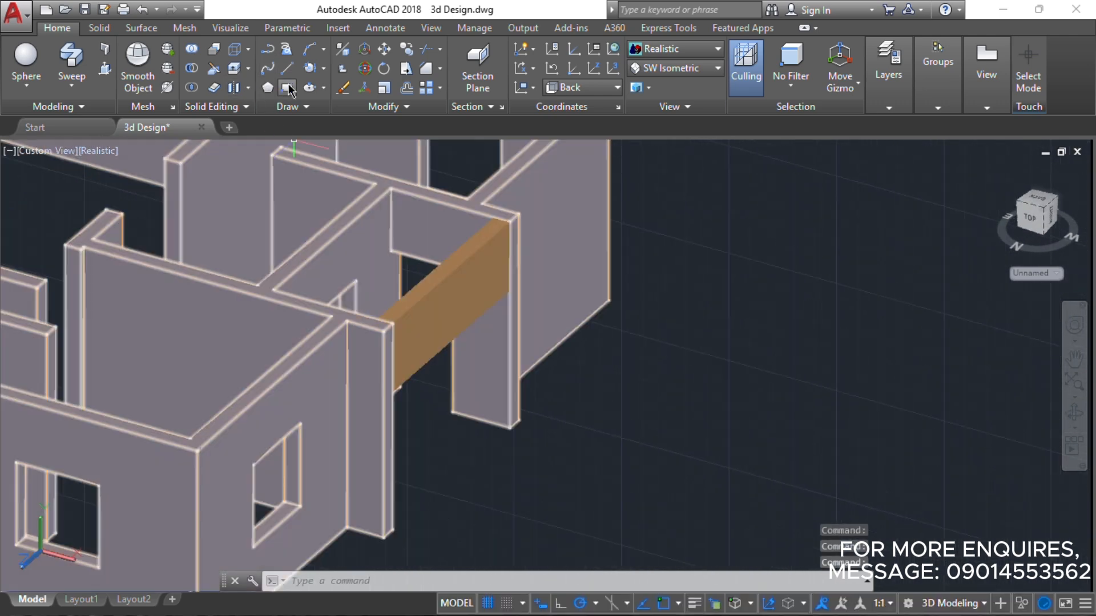
text(rec)
key(Return)
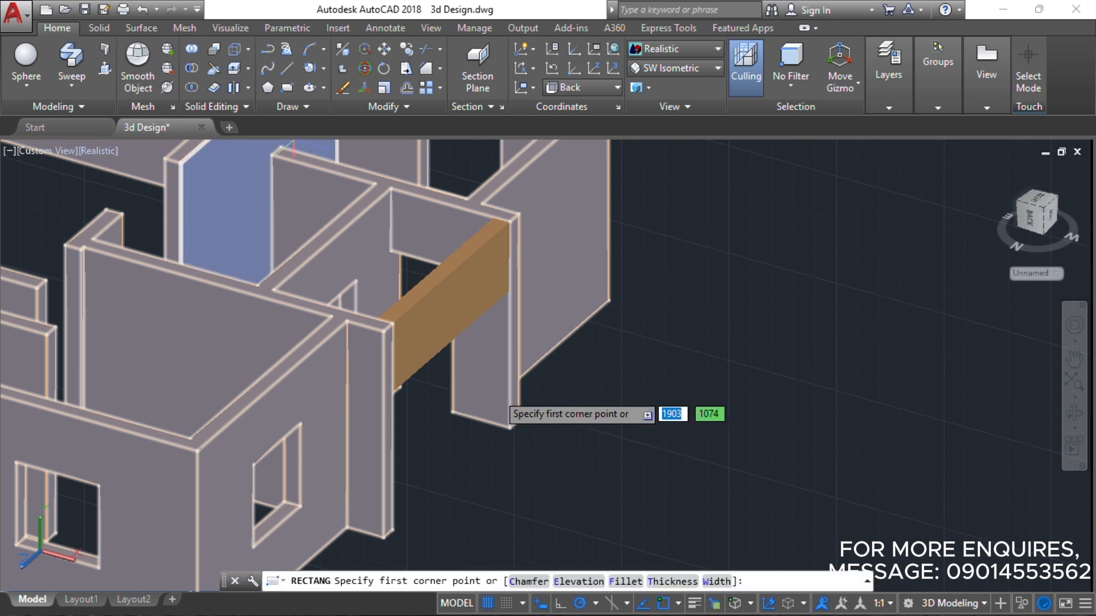
click(452, 411)
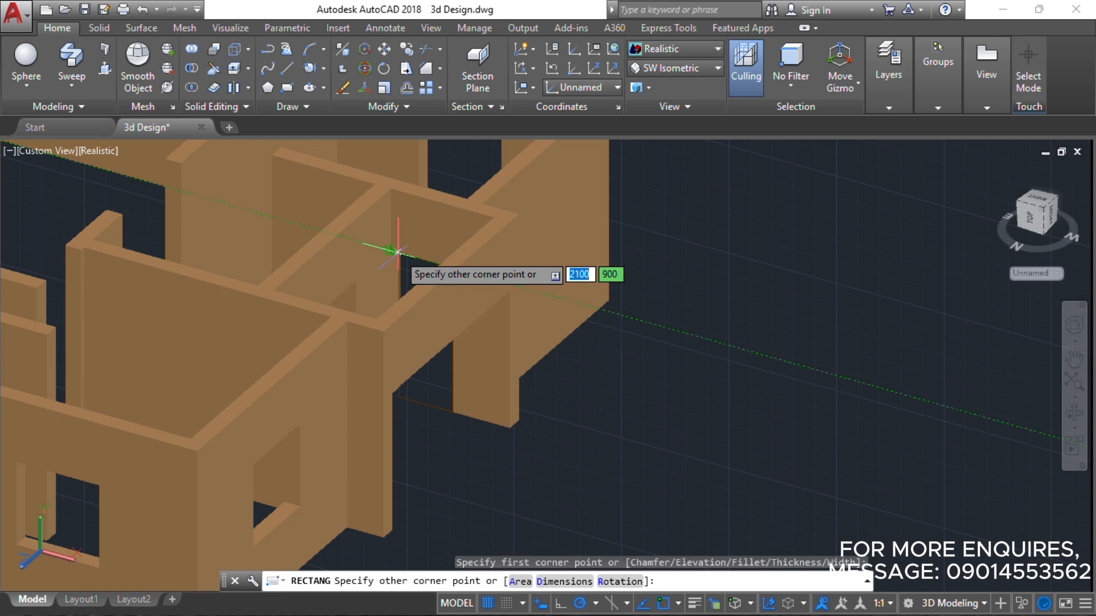
scroll(398, 251, up, 5)
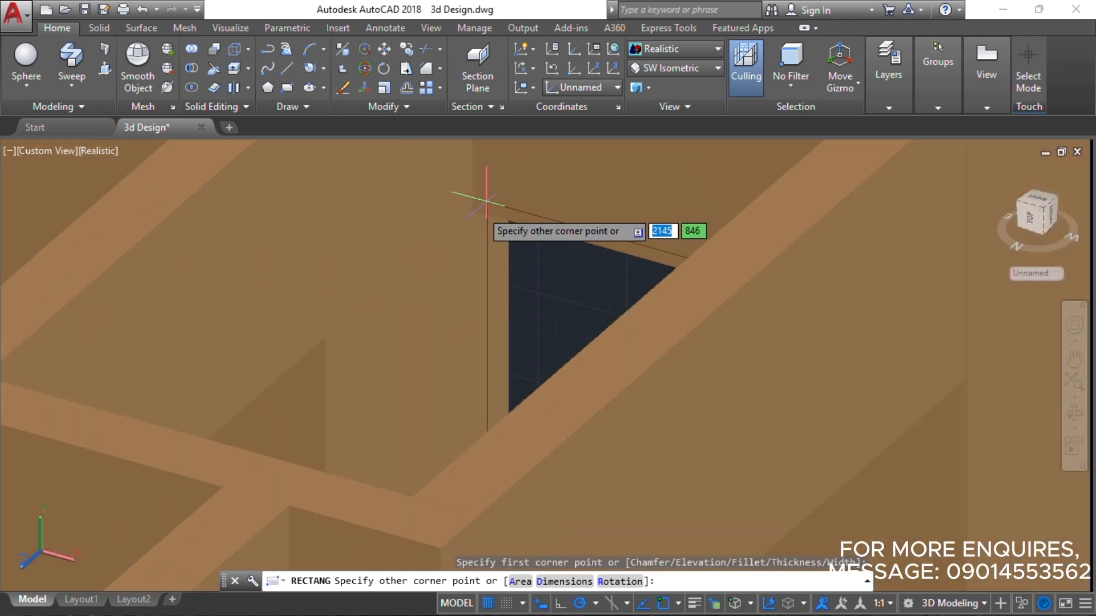
click(471, 209)
scroll(379, 196, down, 10)
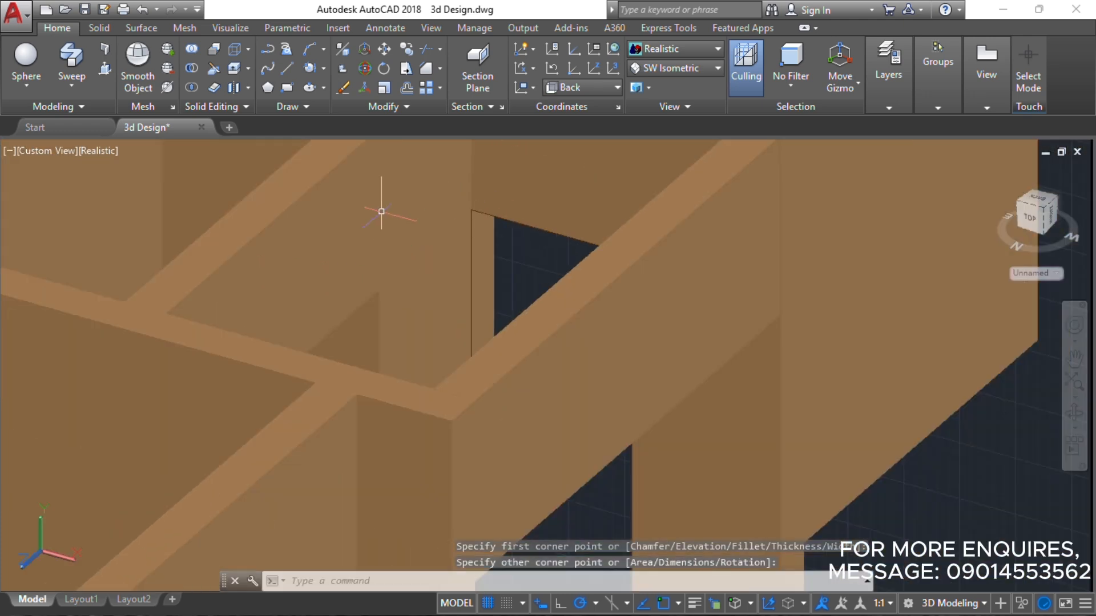
- Move the doorway rectangle out of the wall into the empty space beside the house
scroll(497, 346, up, 2)
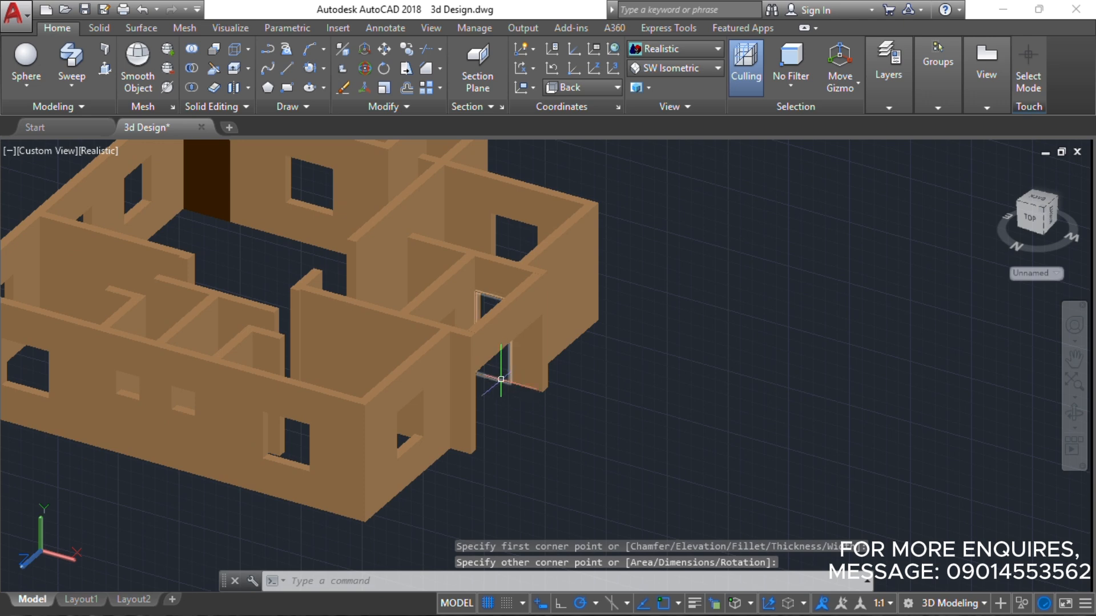
key(Return)
click(550, 425)
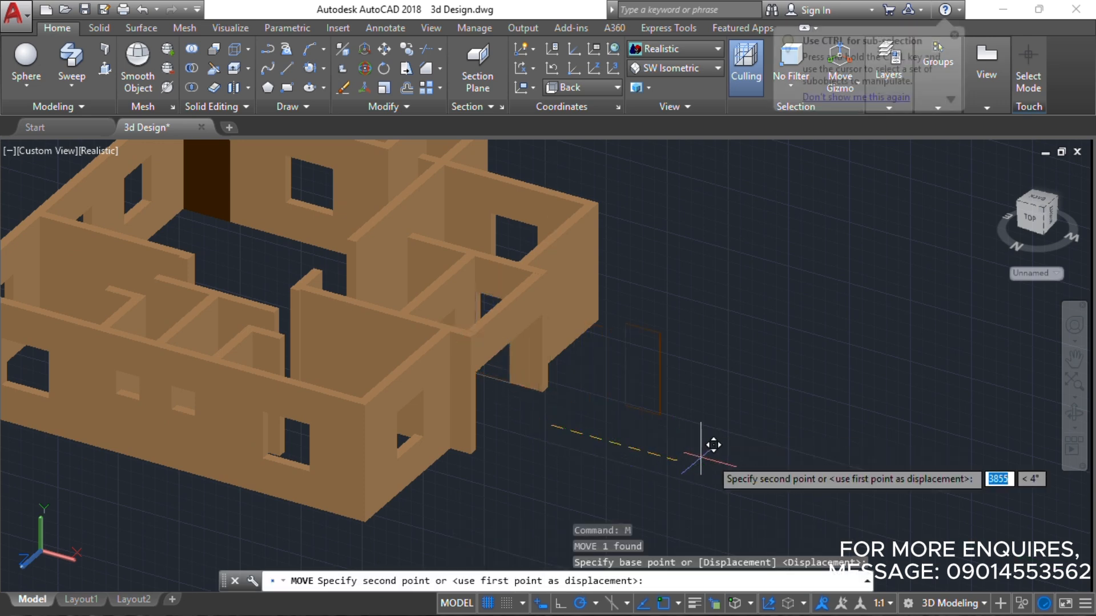
click(753, 482)
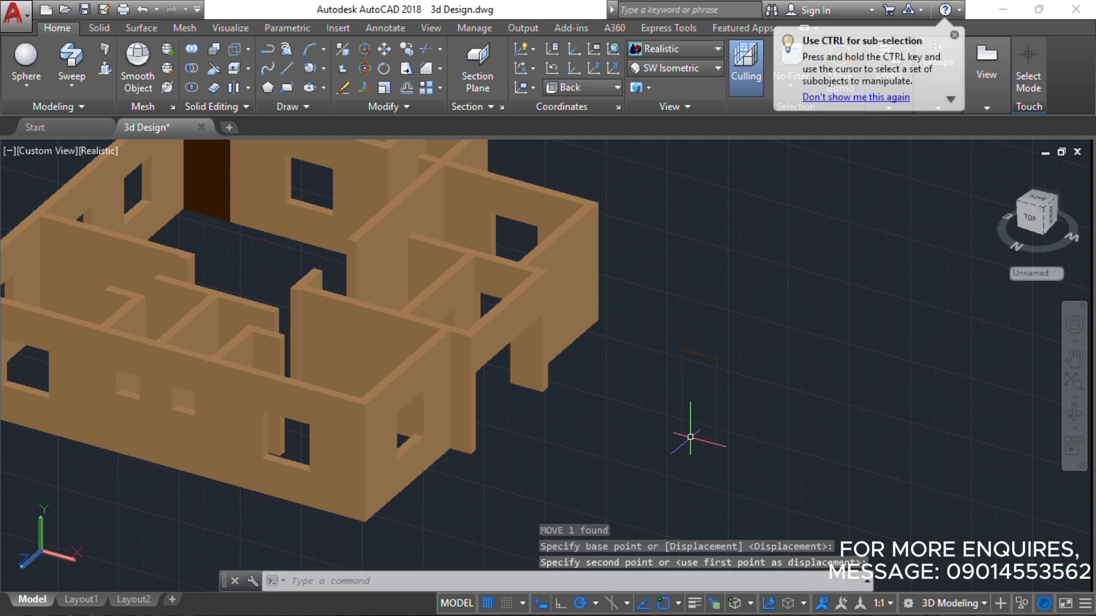
- Trim away the rectangle's bottom edge to leave an open three-sided frame outline
scroll(690, 437, up, 5)
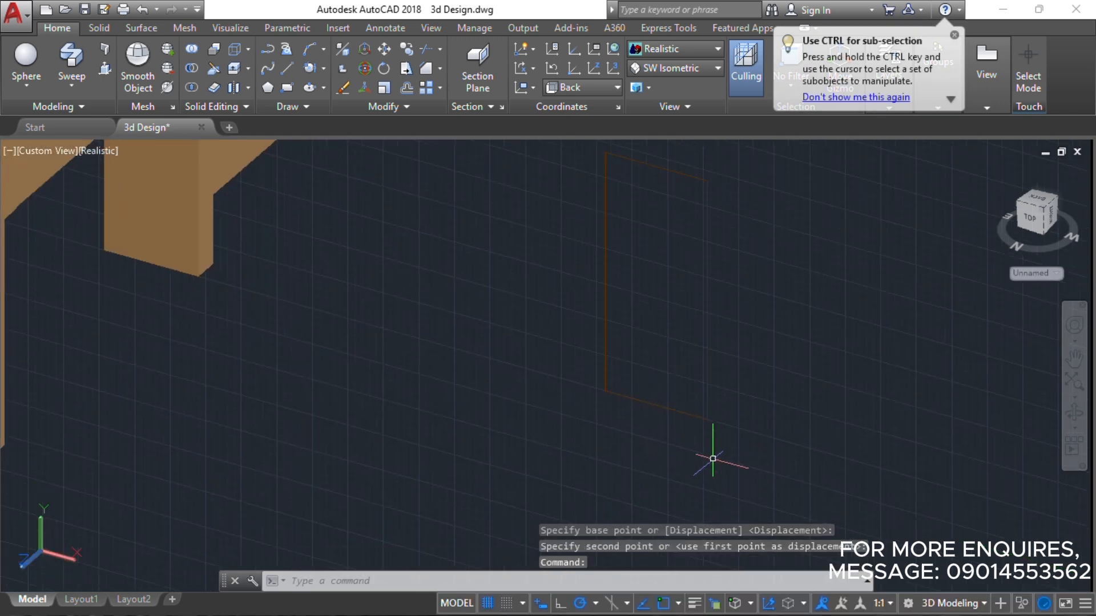
text(tr)
key(Return)
key(Return)
click(666, 408)
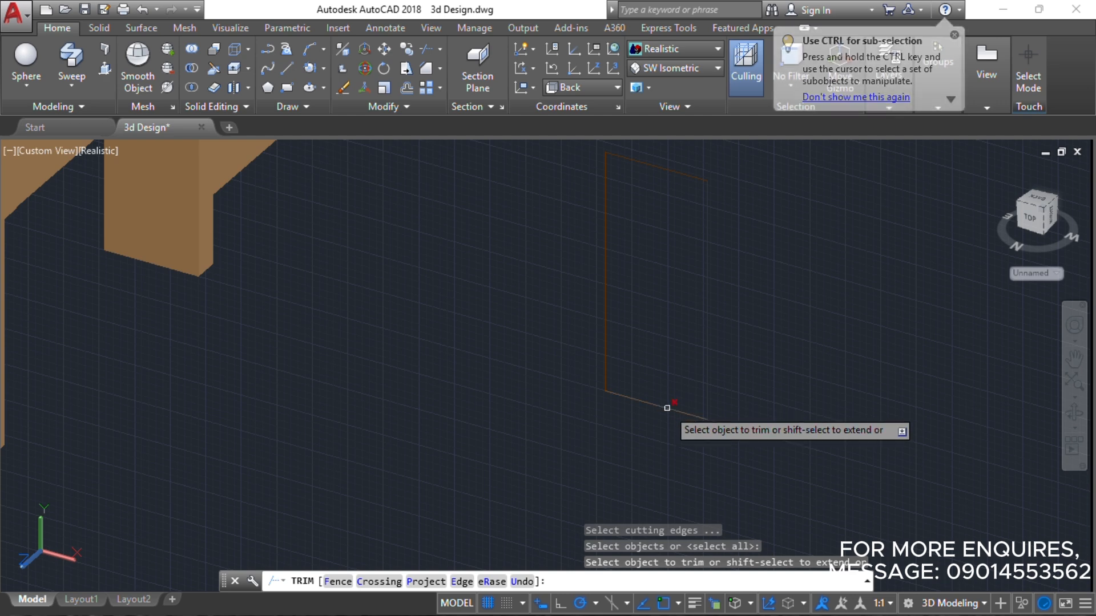
key(Escape)
key(Escape)
key(Escape)
scroll(614, 397, up, 5)
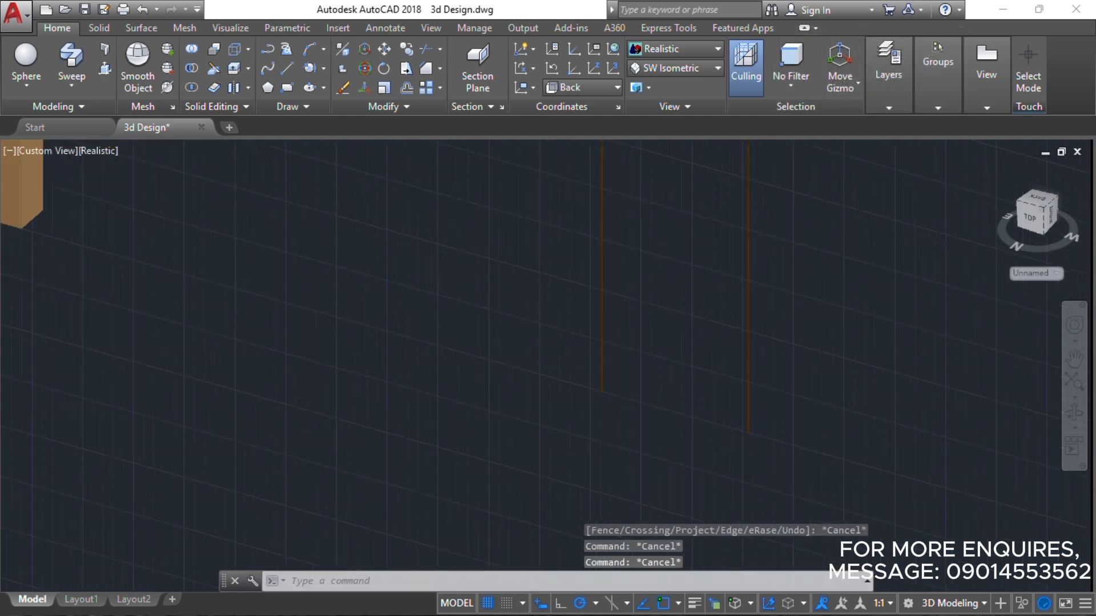
middle_drag(608, 388, 443, 354)
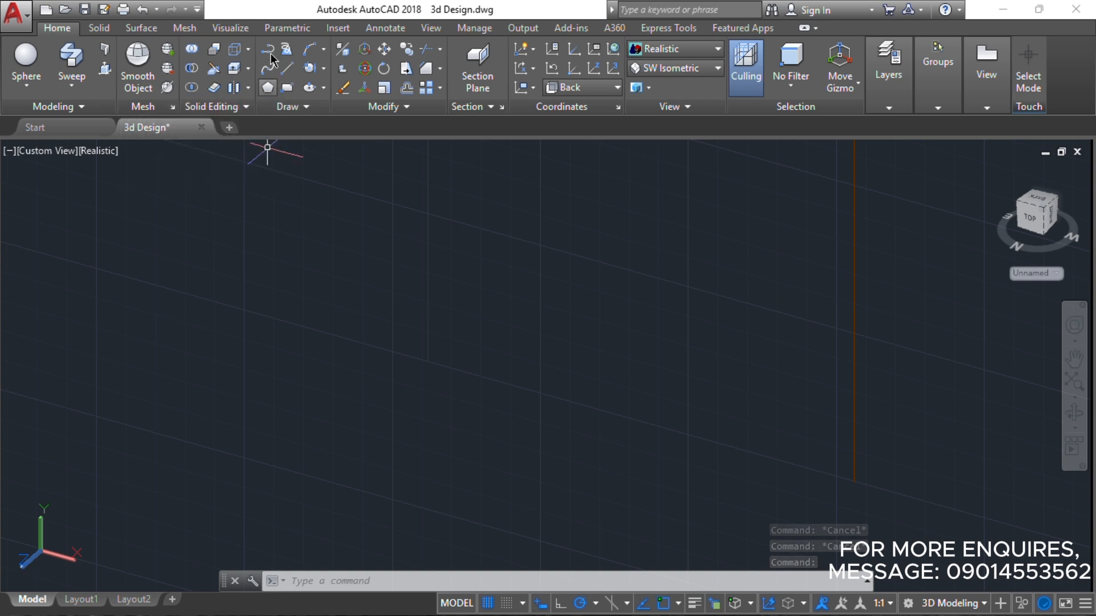
click(268, 68)
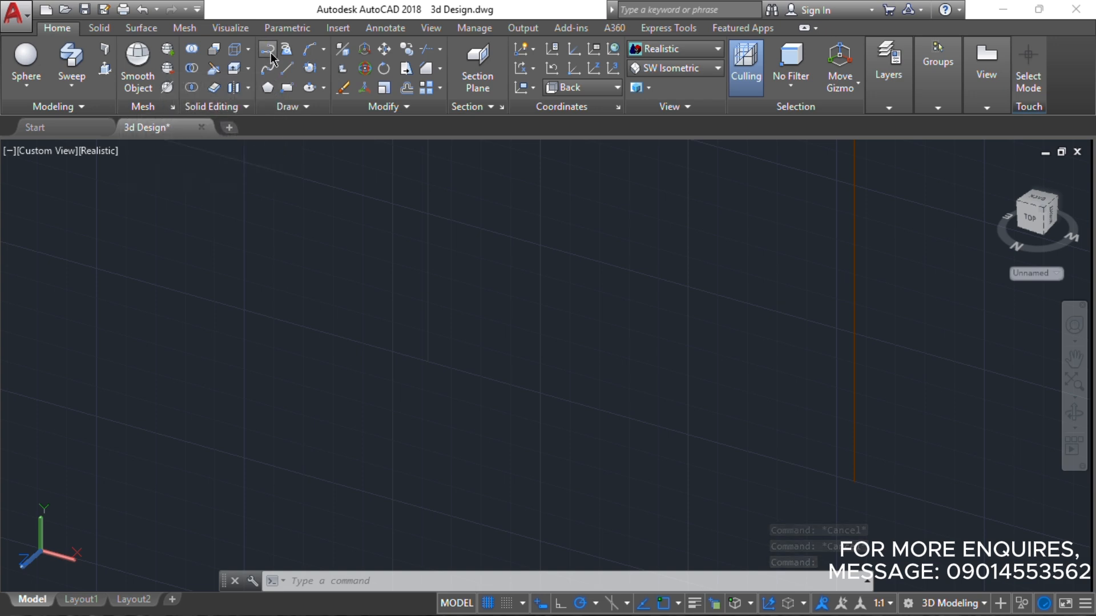
click(426, 362)
key(Escape)
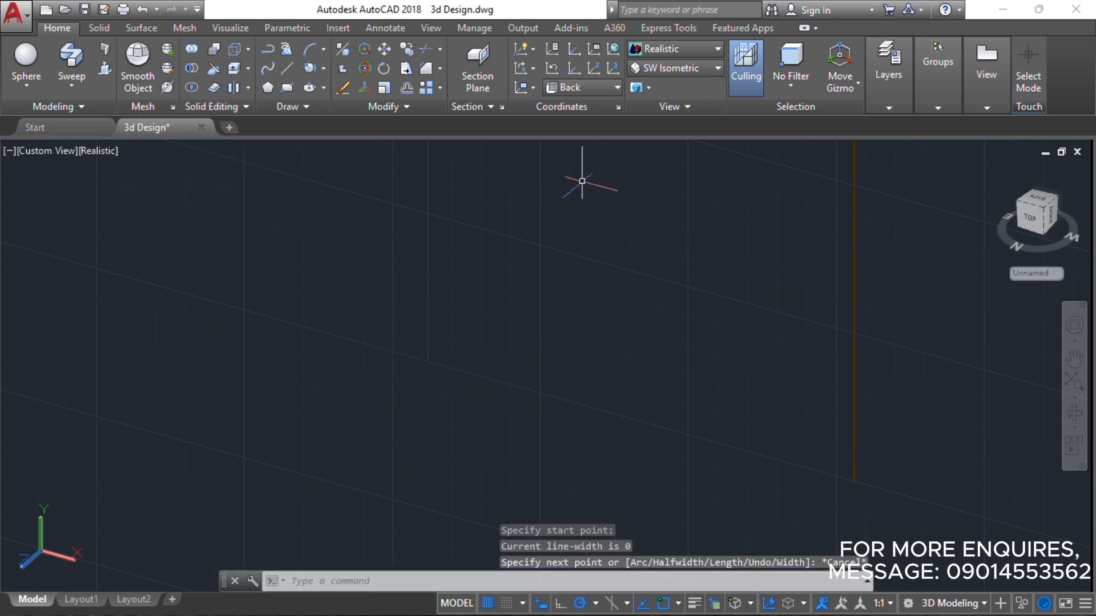
- Set the UCS to Top and draw a closed, rebated frame profile at the outline's foot, with segments of 50, 30, 20 and 200
click(612, 88)
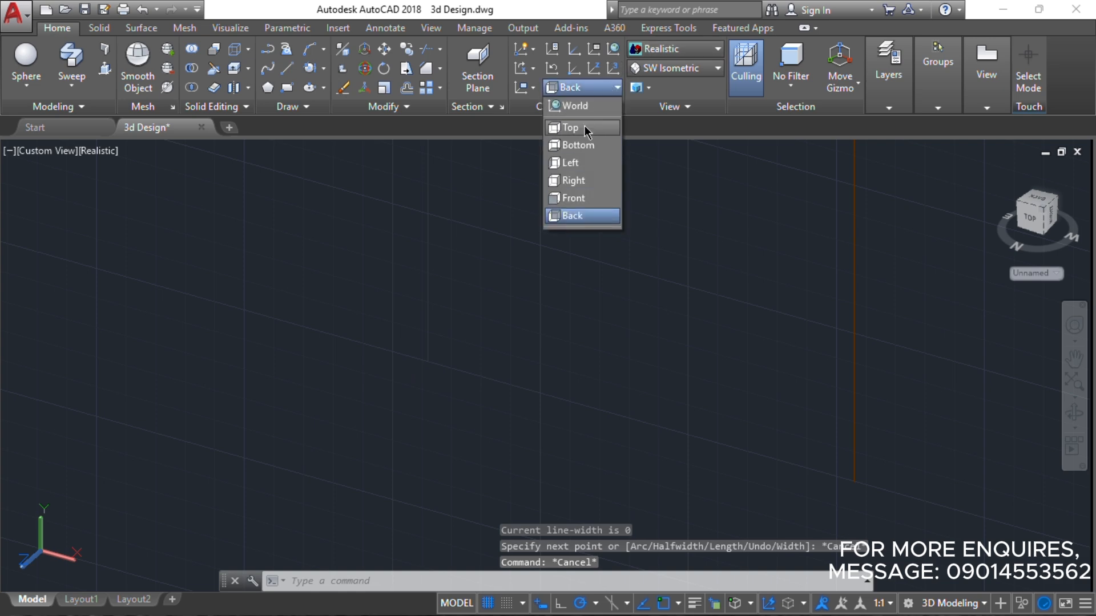
click(571, 128)
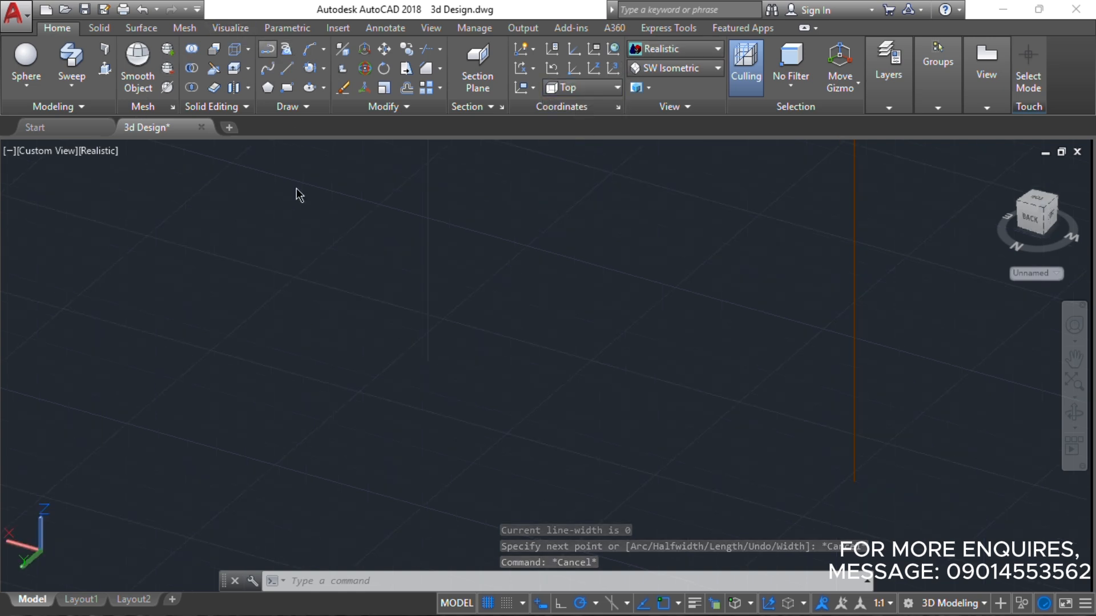
key(Return)
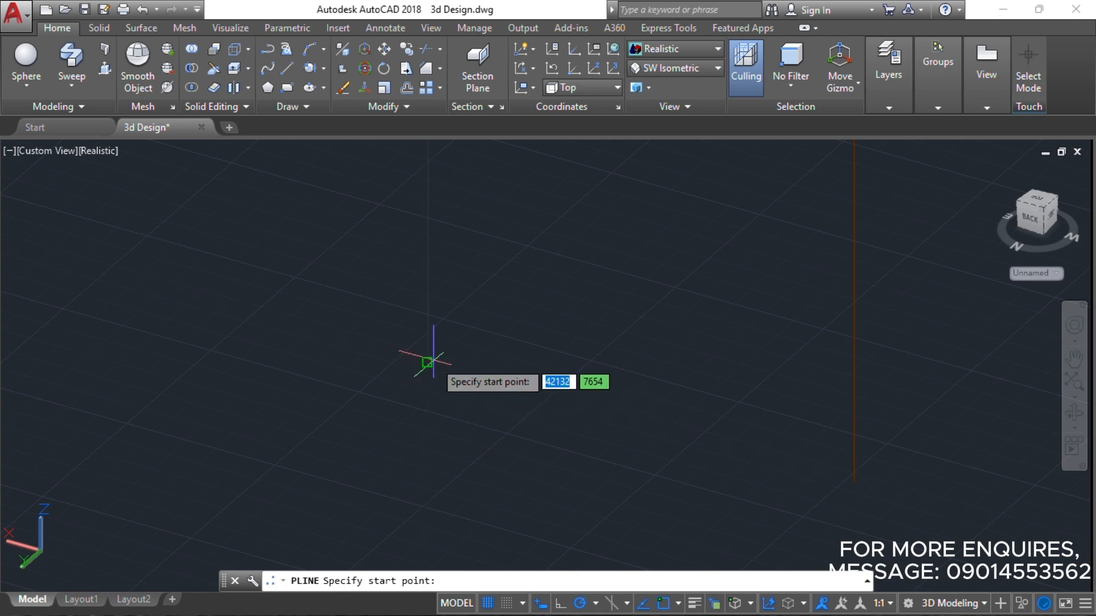
click(427, 362)
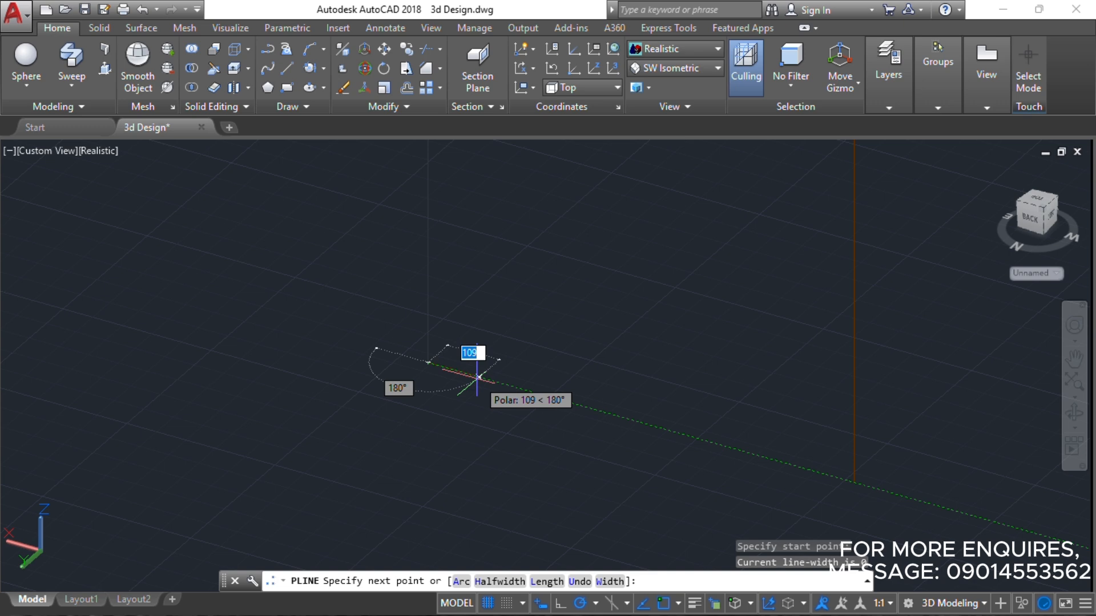
key(Return)
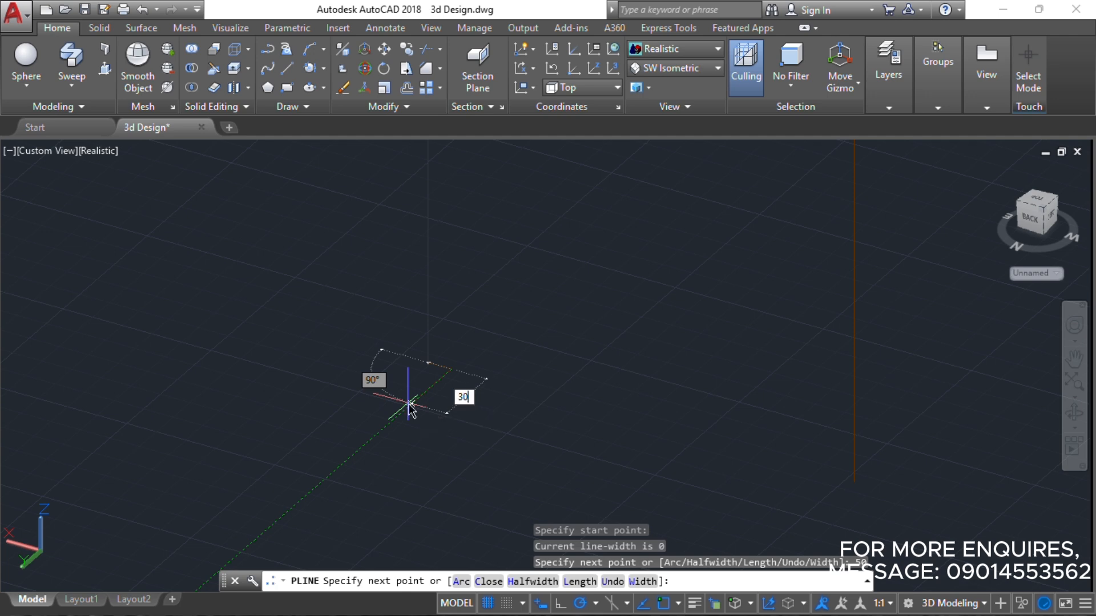
text(30)
key(Return)
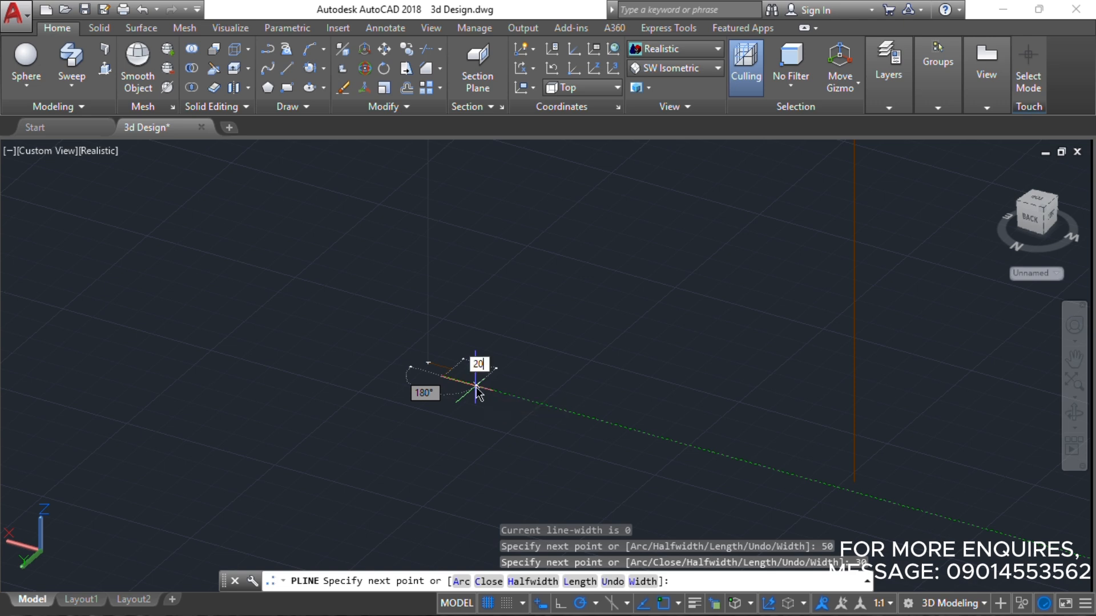
key(Return)
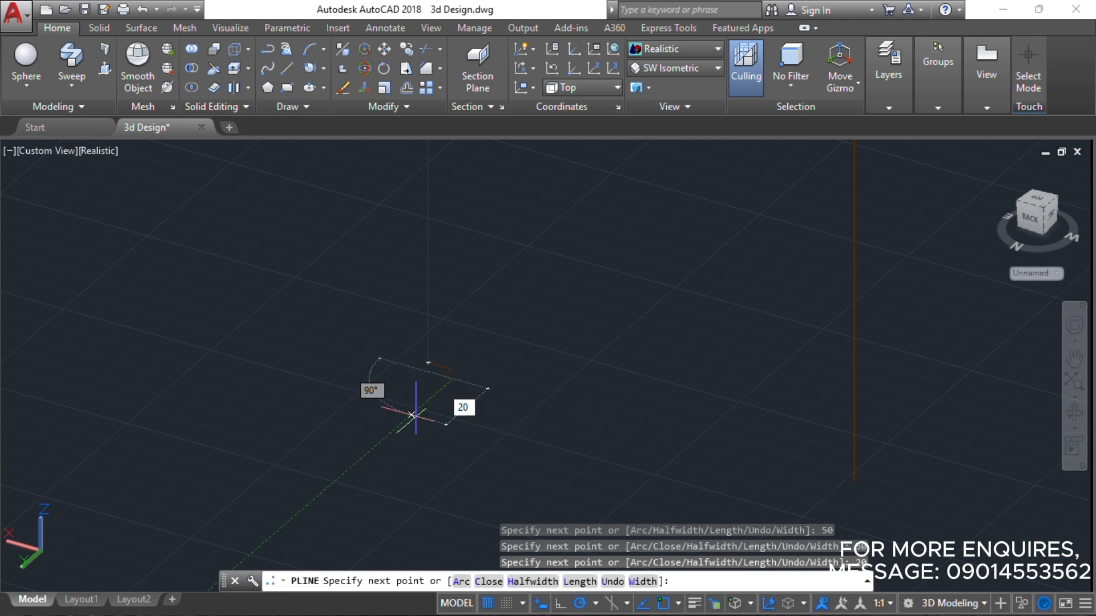
text(200)
key(Return)
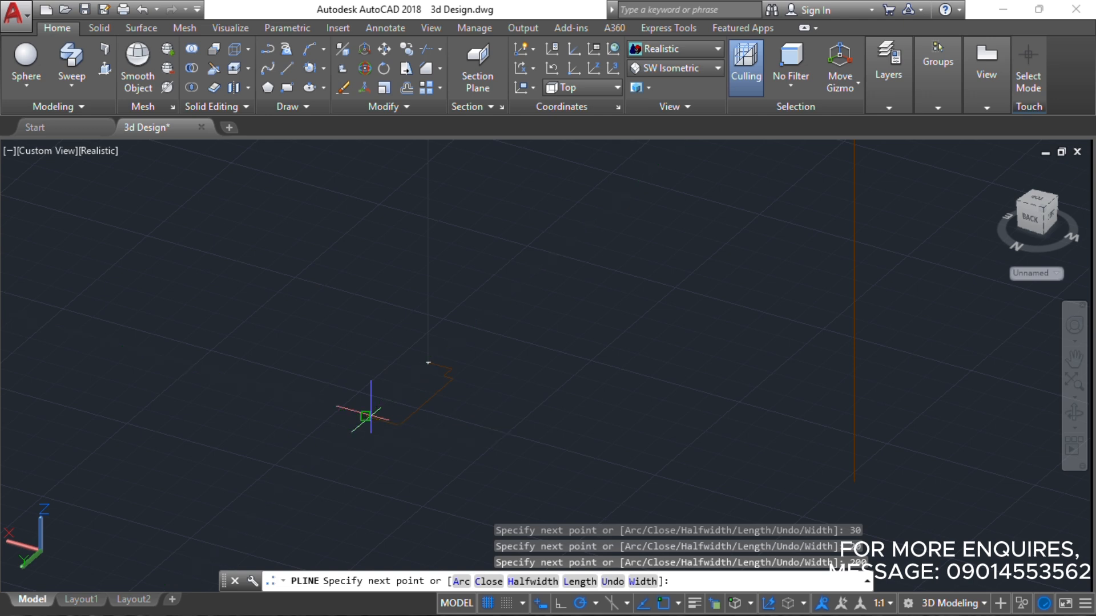
click(371, 416)
text(c)
key(Return)
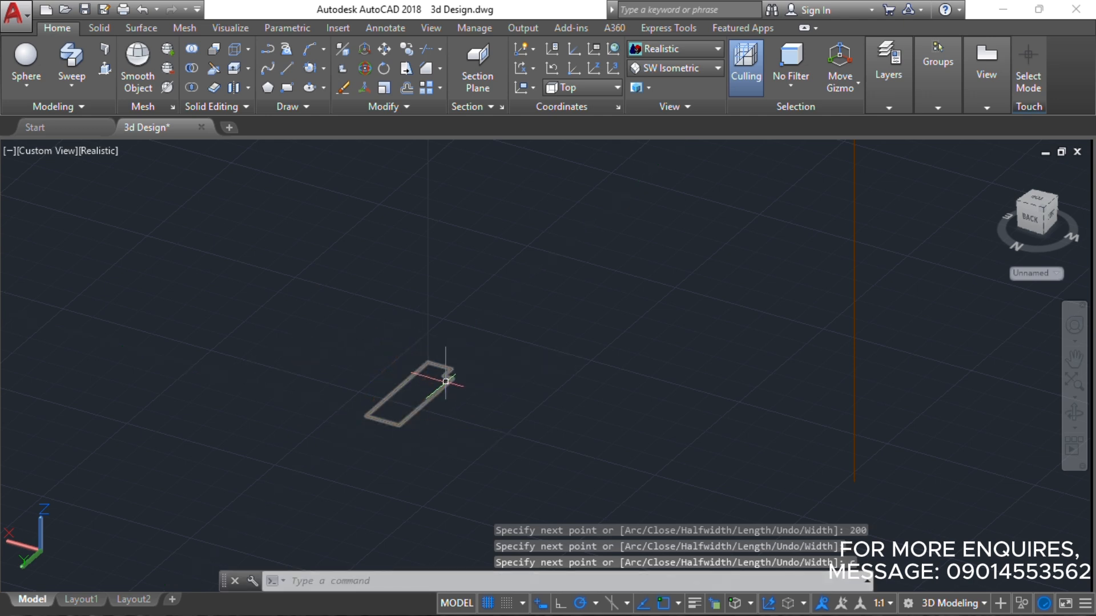
- Sweep the rebated profile along the three-sided outline to form the solid door frame
scroll(462, 378, down, 4)
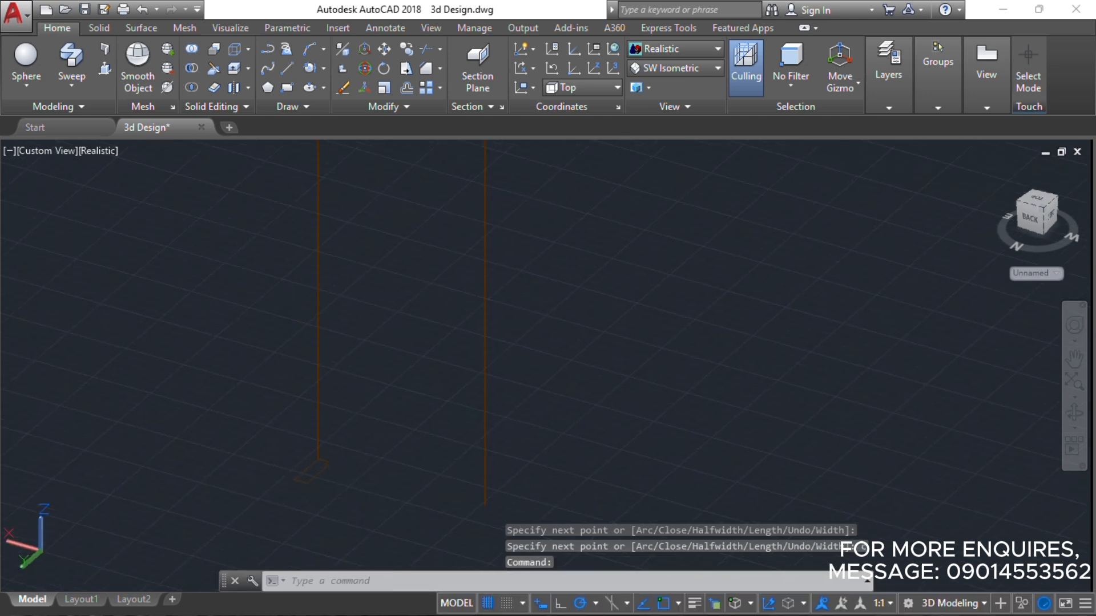
middle_drag(295, 297, 303, 374)
click(71, 57)
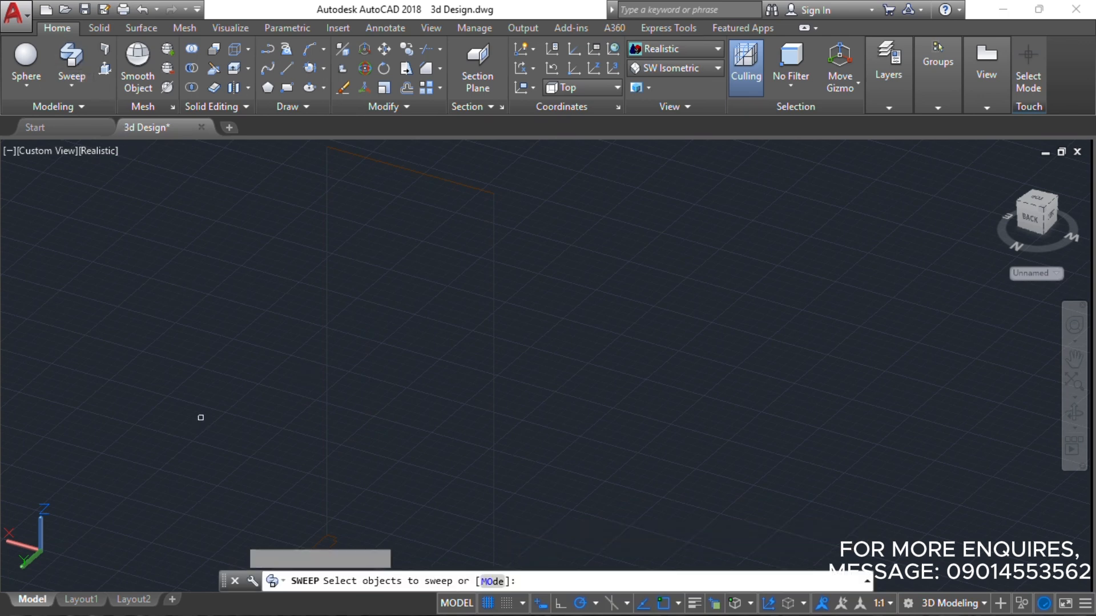
click(309, 548)
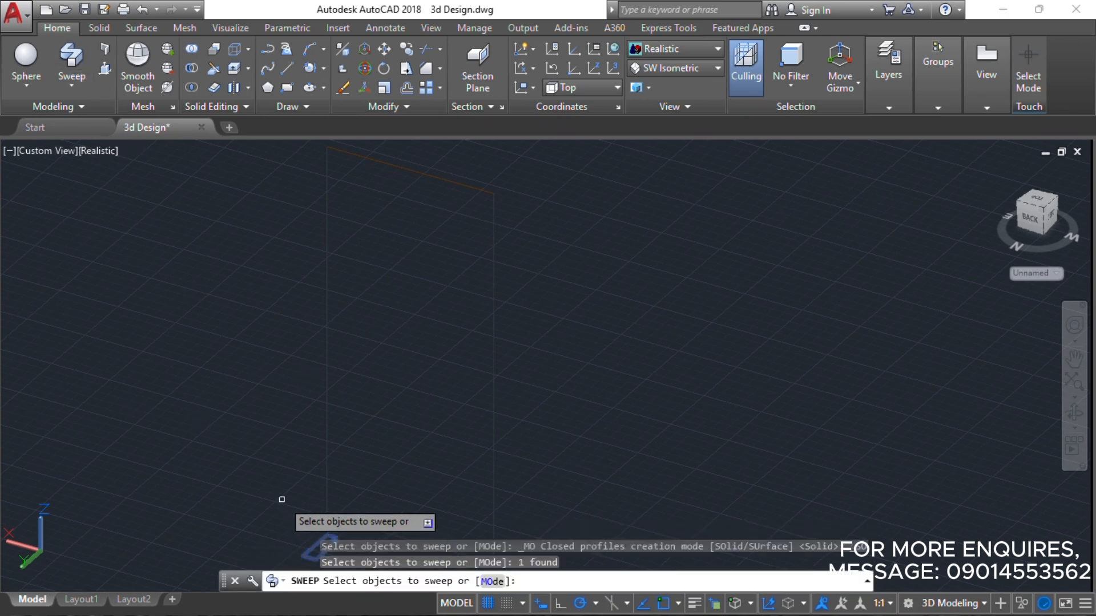
key(Return)
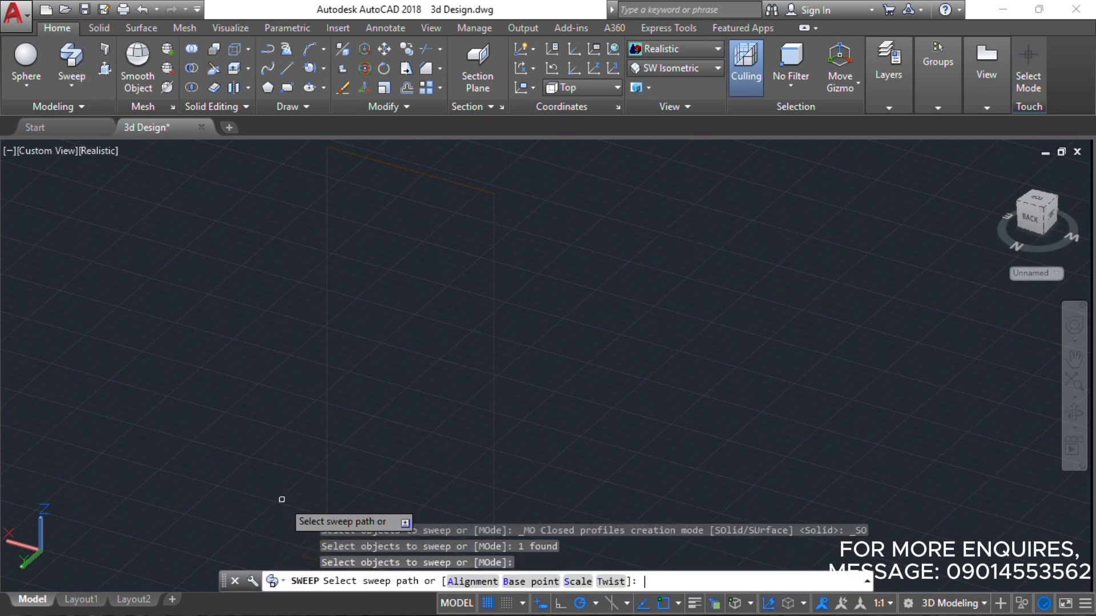
click(326, 448)
middle_drag(321, 544, 313, 479)
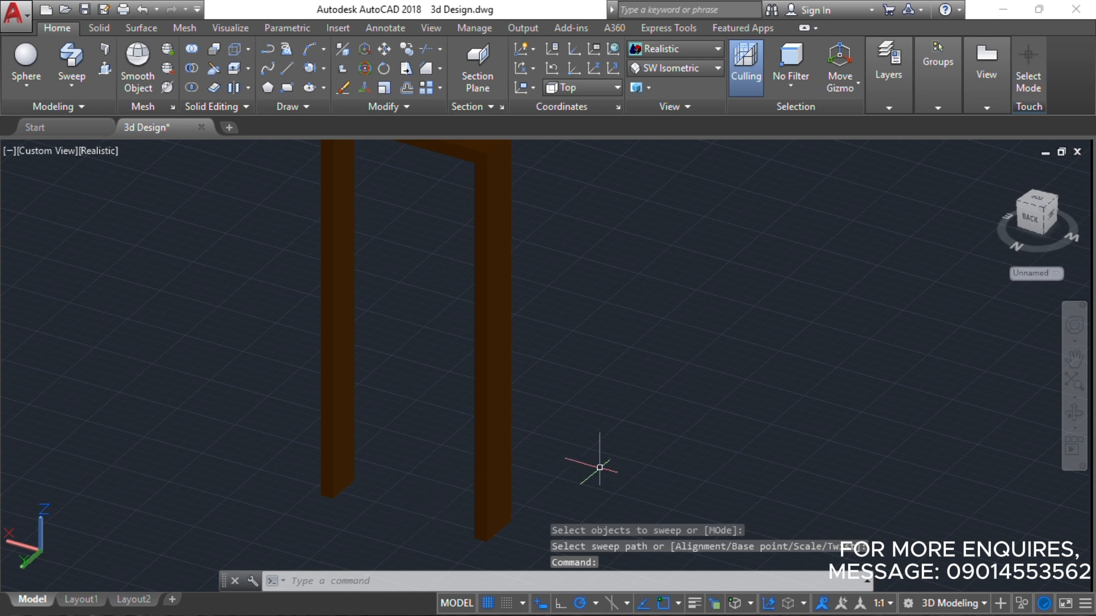
middle_drag(495, 394, 495, 393)
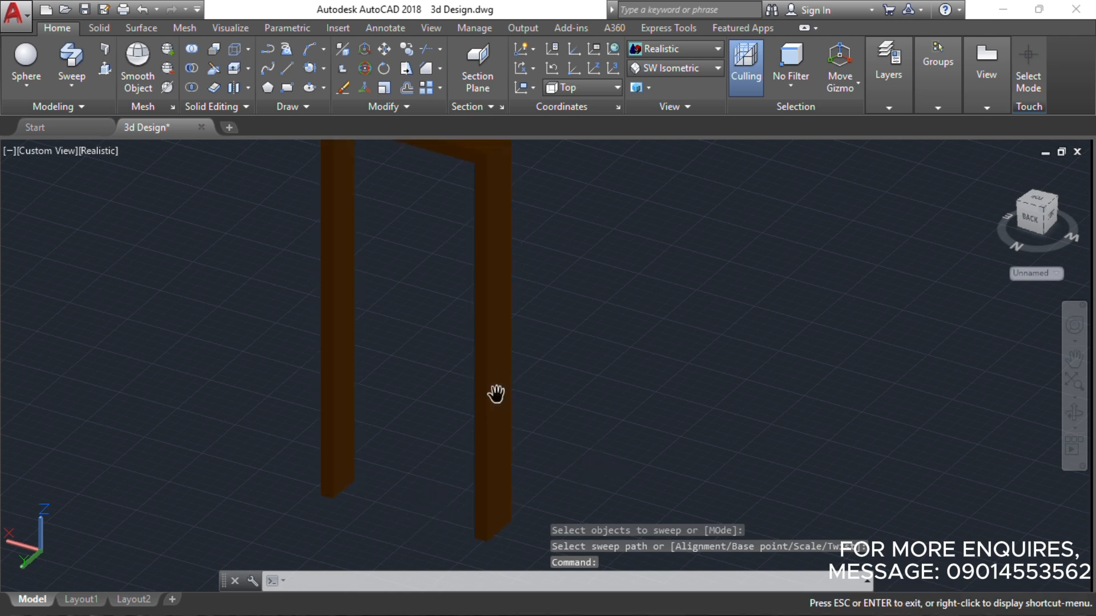
key(Escape)
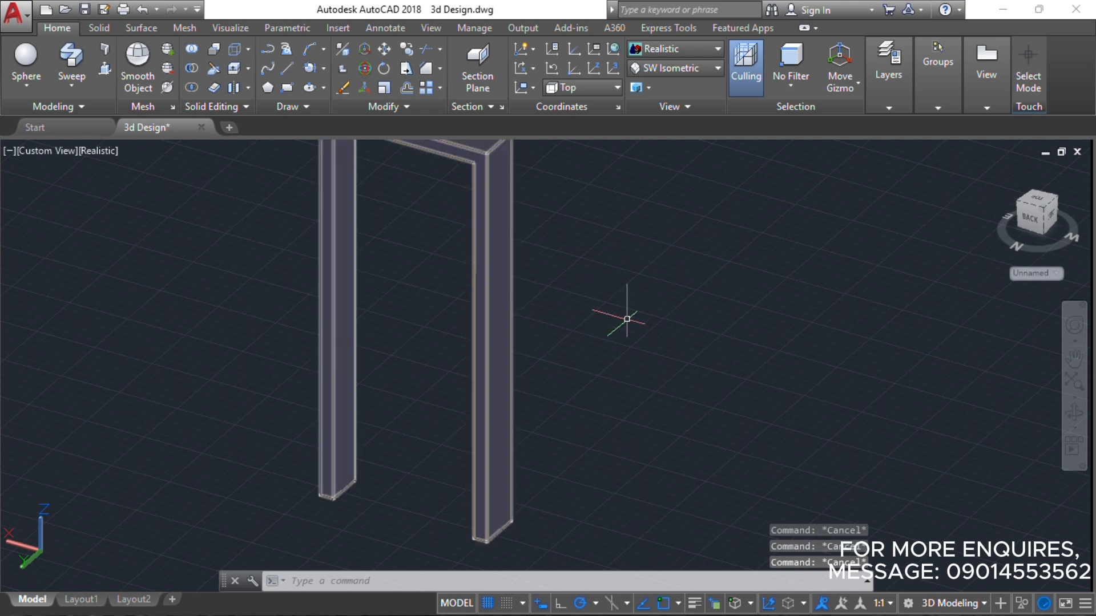
- Draw a rectangle of about 800 by 2050 inside the frame, from the upper rebate corner to the diagonally opposite lower corner
shift+middle_drag(626, 319, 511, 327)
middle_drag(509, 231, 485, 366)
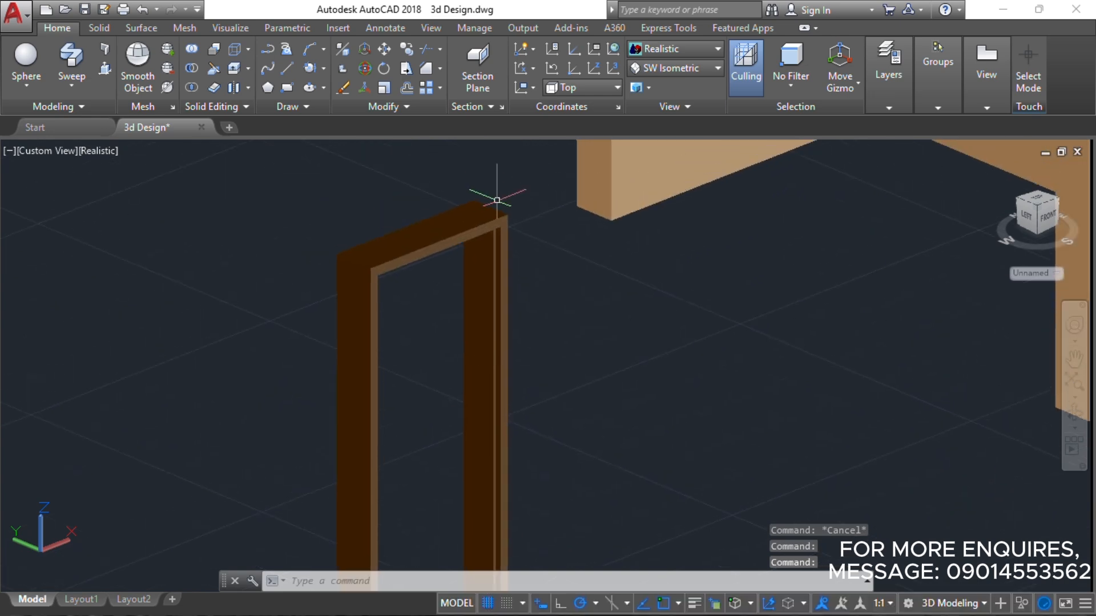
scroll(497, 201, up, 3)
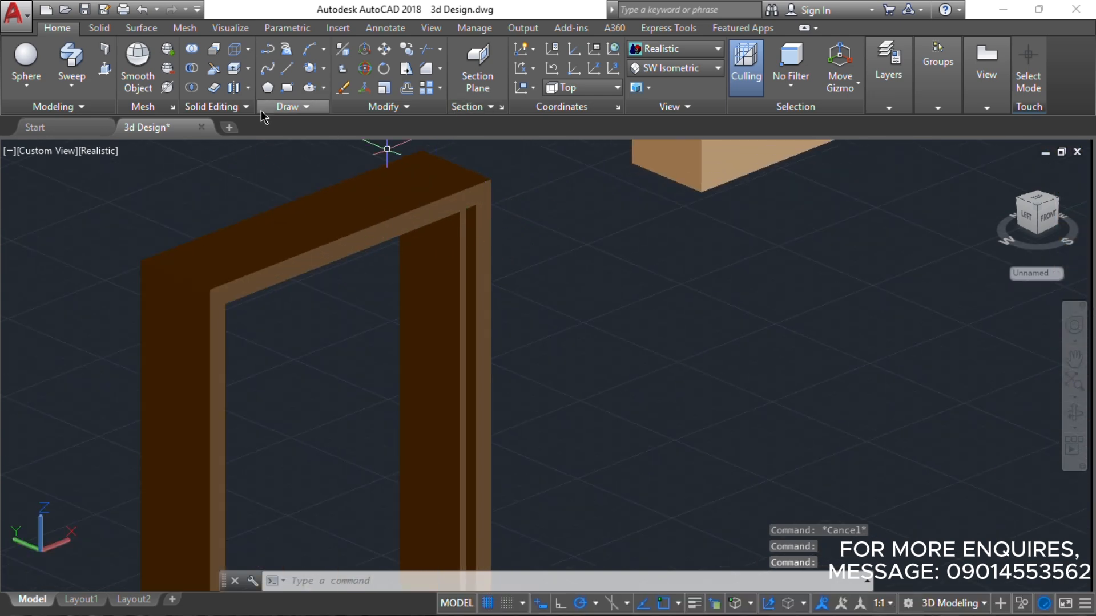
click(475, 203)
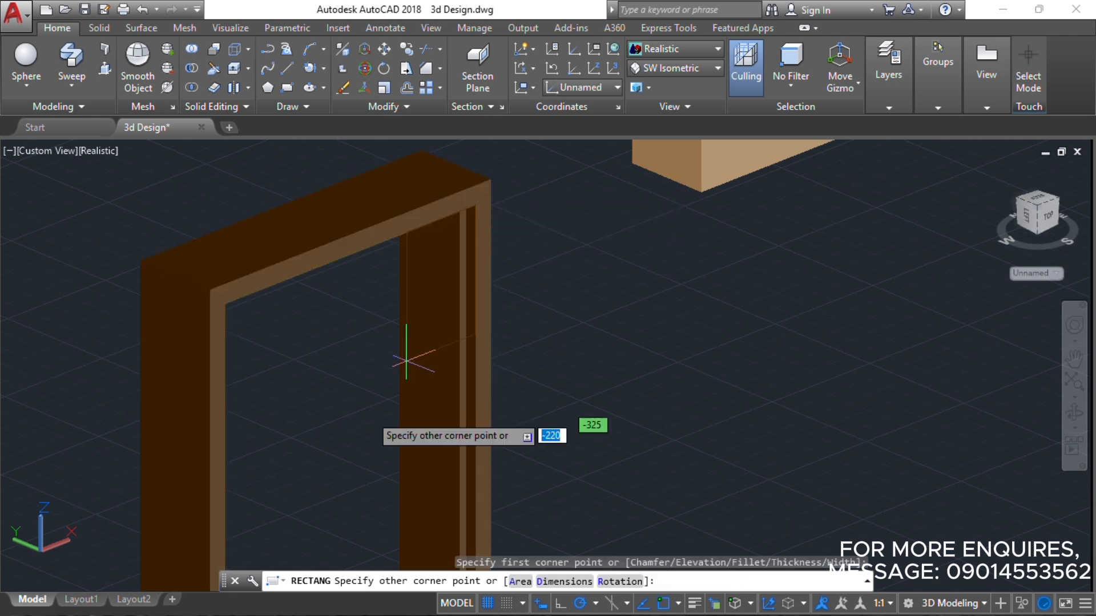
scroll(371, 414, down, 3)
middle_drag(365, 429, 397, 252)
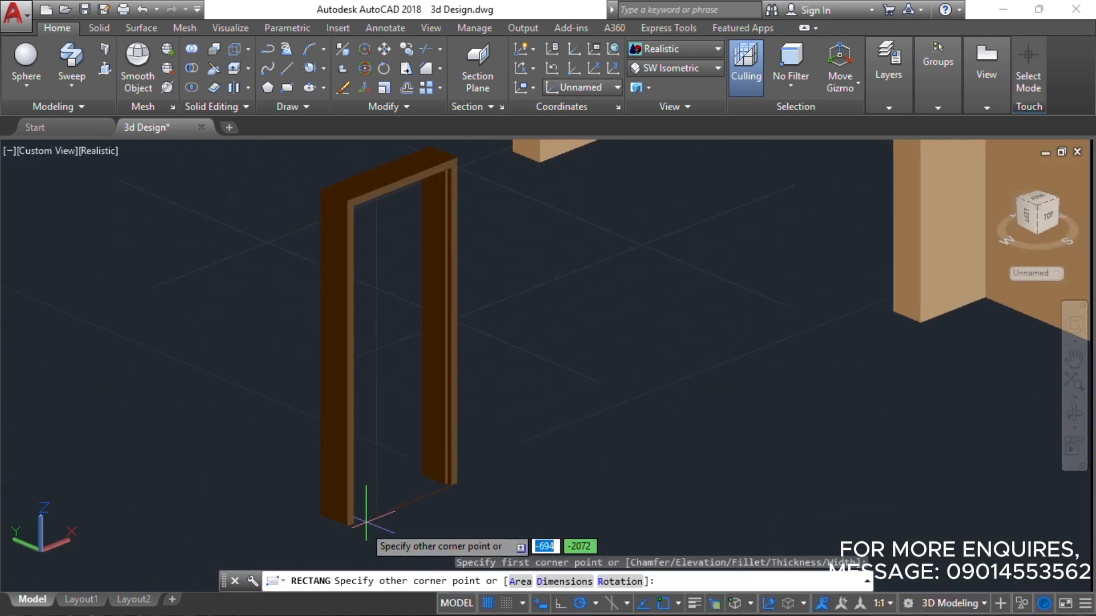
scroll(353, 522, up, 3)
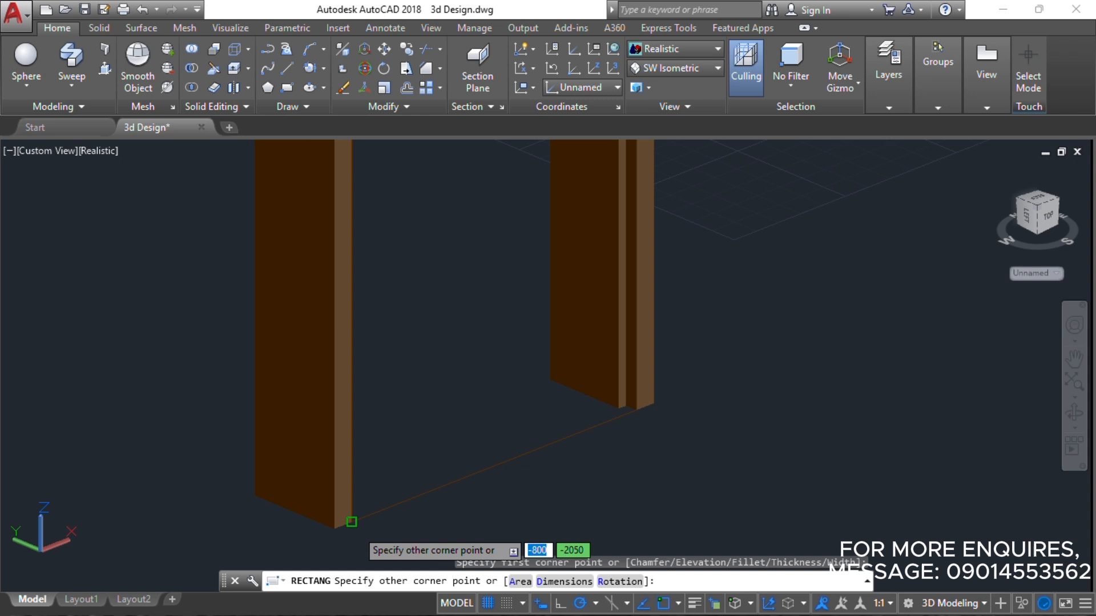
click(351, 522)
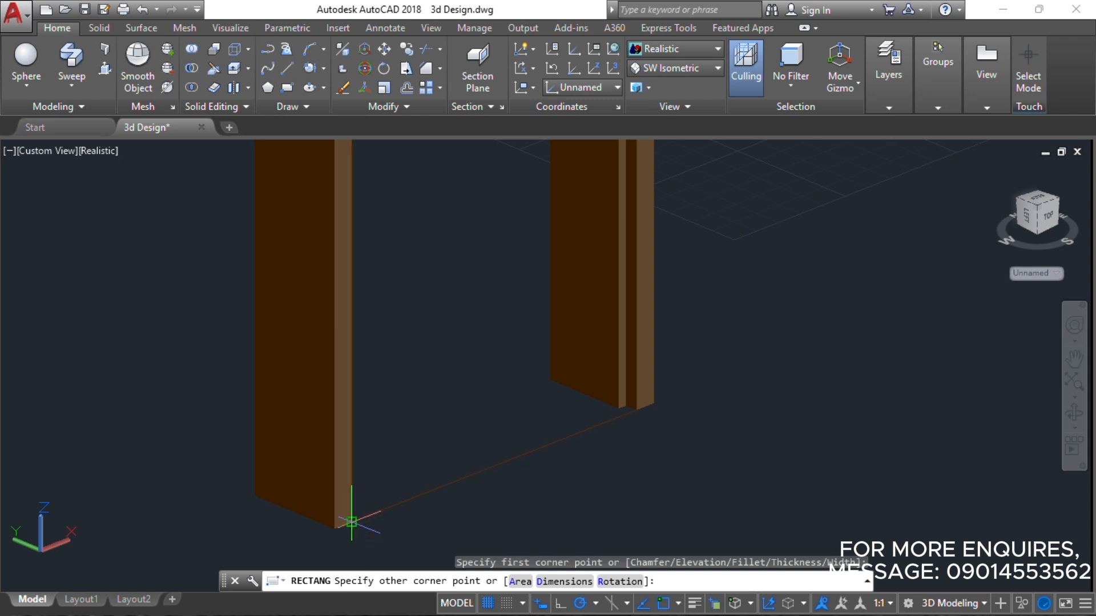
- Set the UCS to World and extrude the rectangle inside the frame by 30 as the door leaf
scroll(202, 351, down, 2)
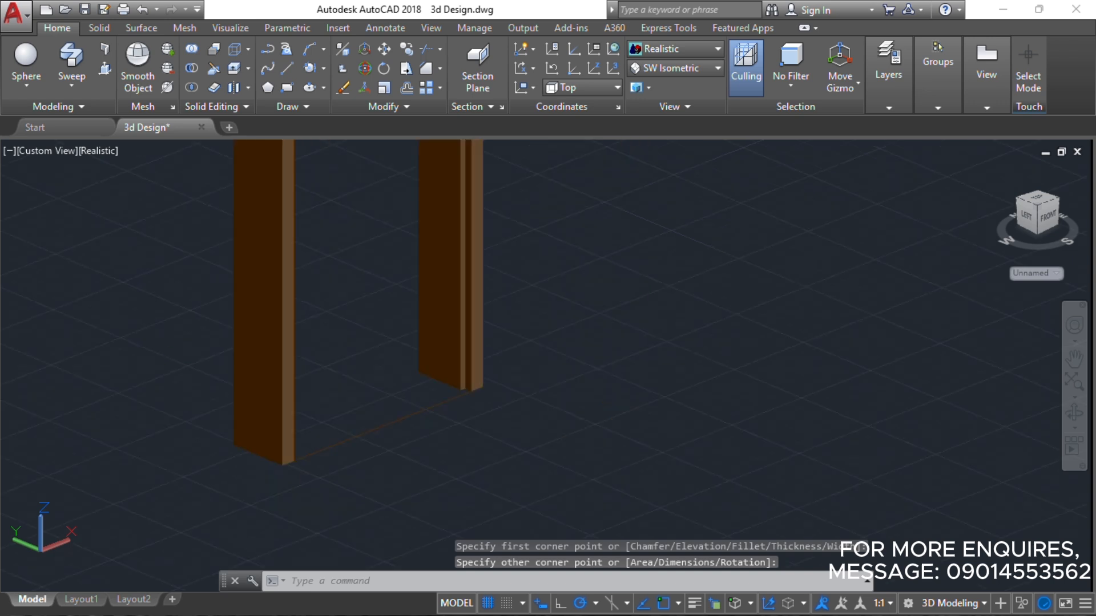
shift+middle_drag(201, 352, 471, 404)
scroll(343, 277, down, 4)
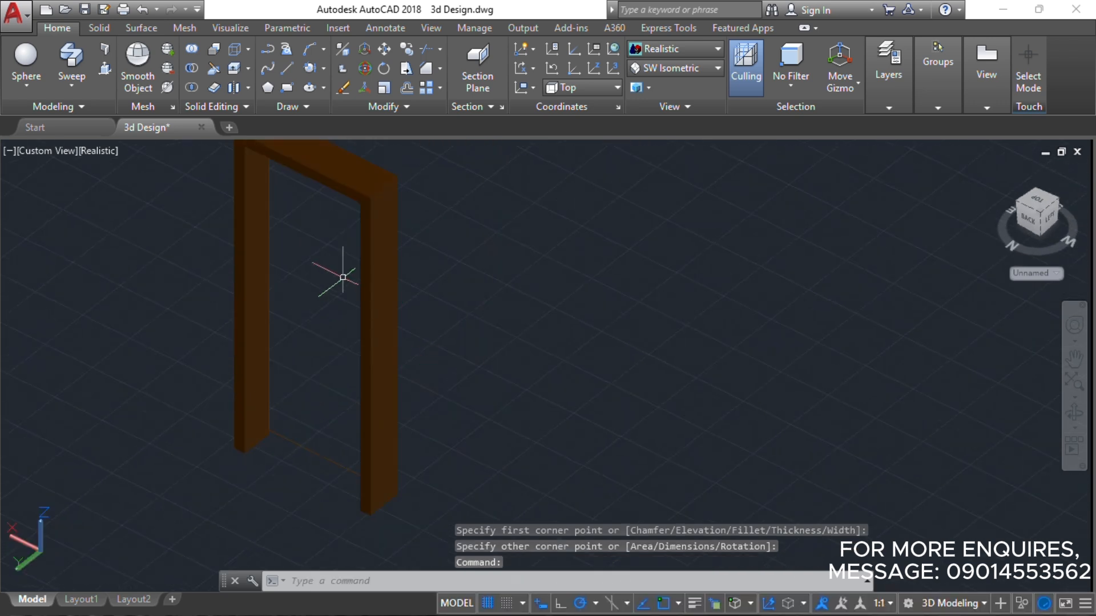
middle_drag(342, 277, 509, 324)
scroll(508, 325, up, 2)
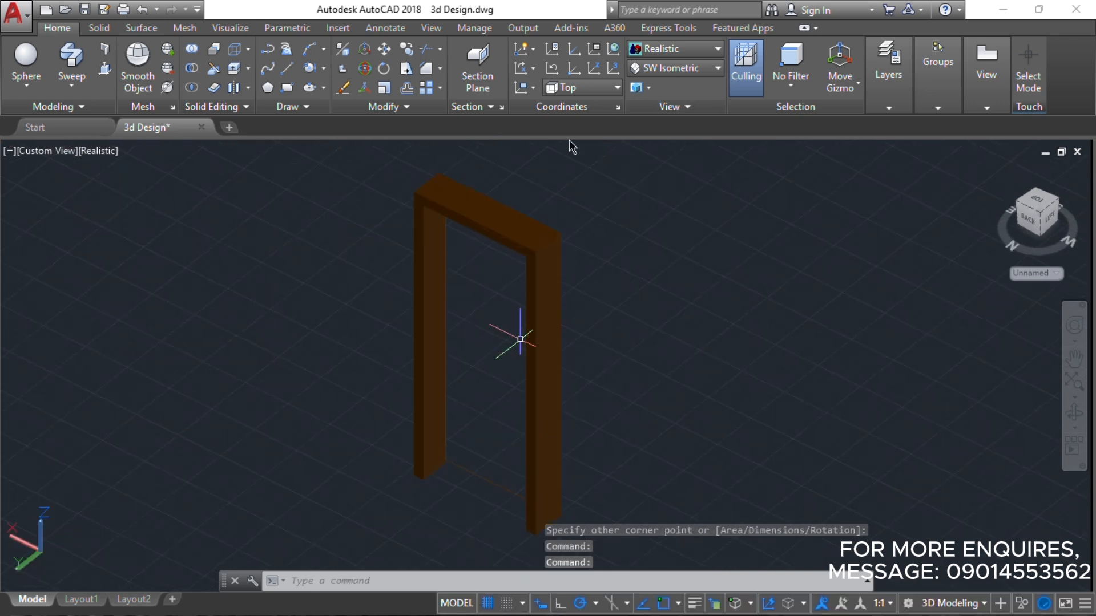
click(591, 91)
click(594, 105)
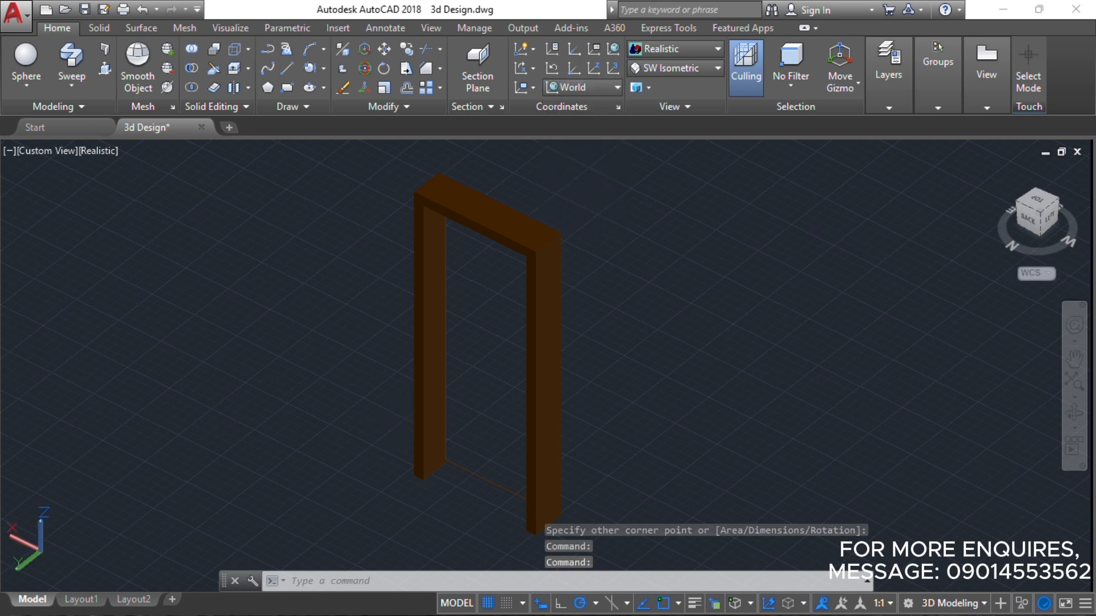
middle_drag(472, 469, 507, 379)
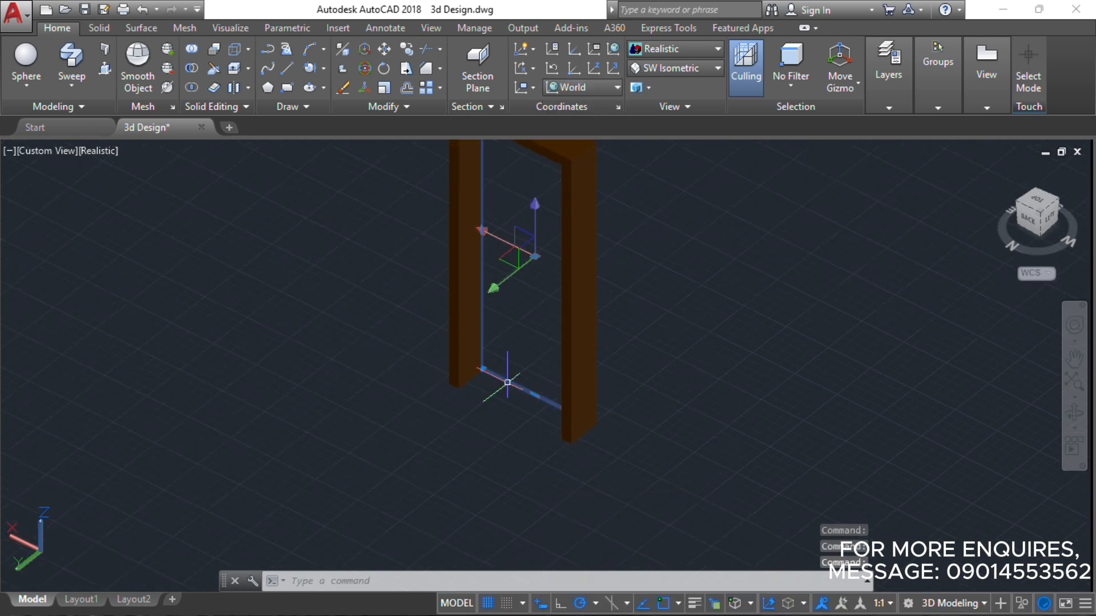
scroll(507, 383, up, 2)
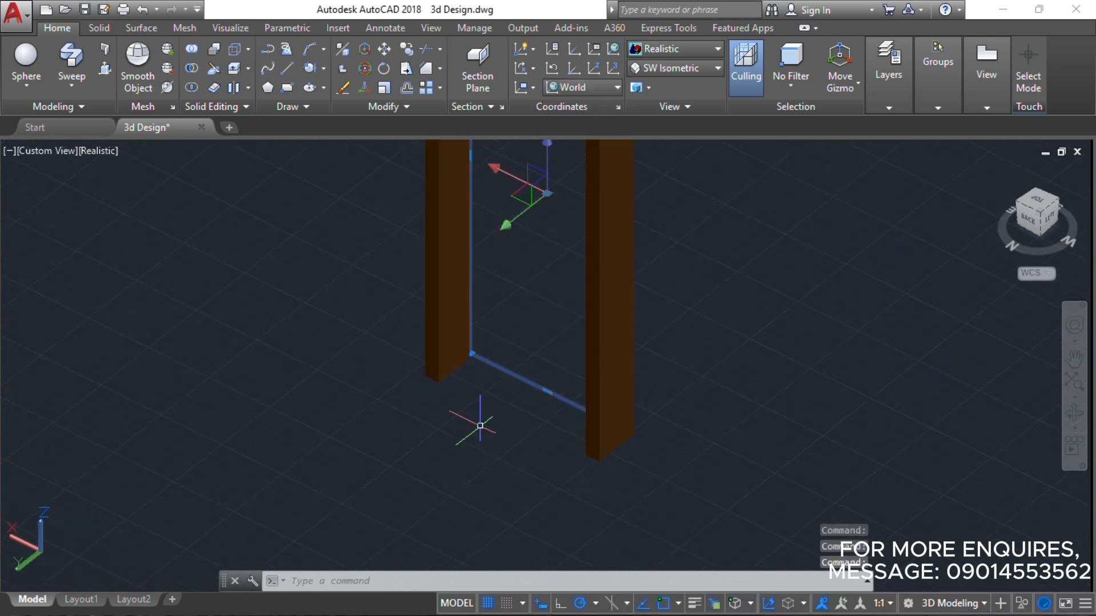
click(72, 91)
click(64, 113)
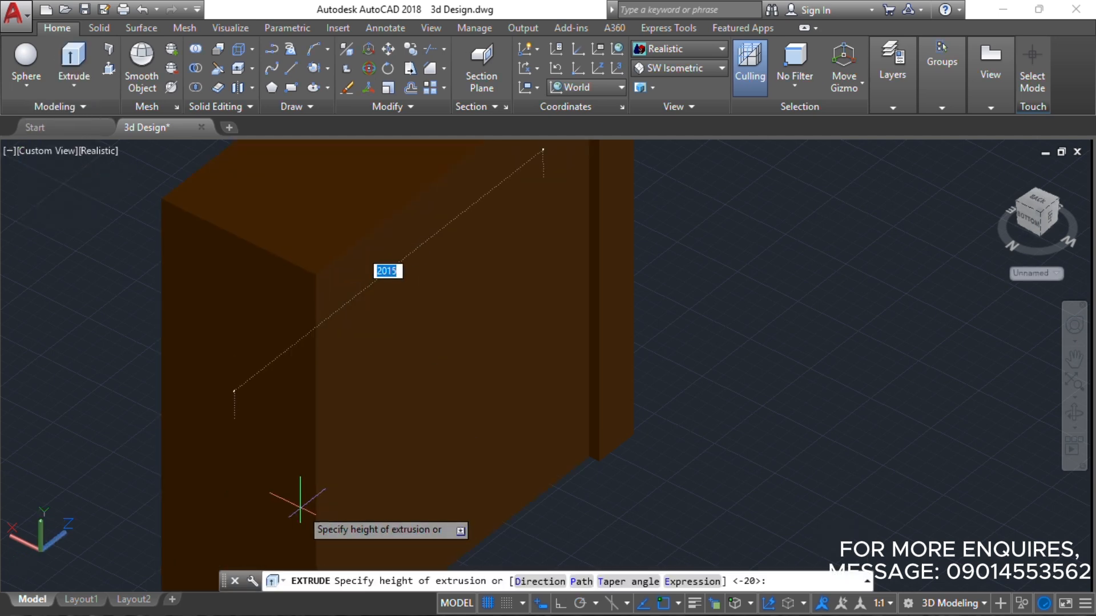
text(30)
key(Return)
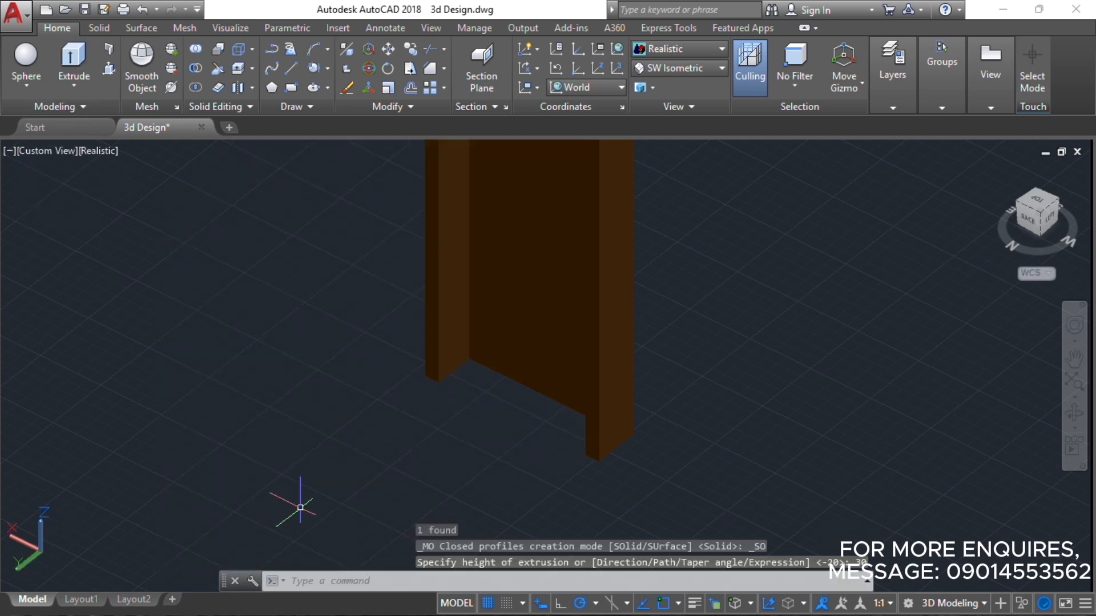
- Copy the lever handle from the placed front door to the lower outer corner of the new door's frame, using a base point on its round end
scroll(517, 357, down, 5)
scroll(682, 359, down, 4)
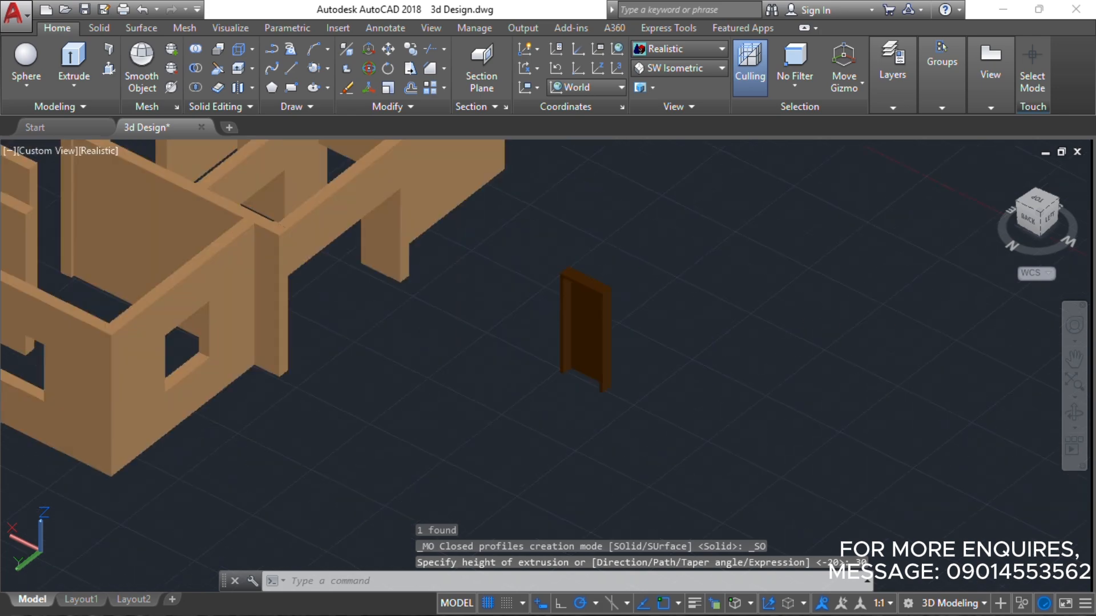
middle_drag(661, 316, 487, 443)
scroll(558, 367, down, 6)
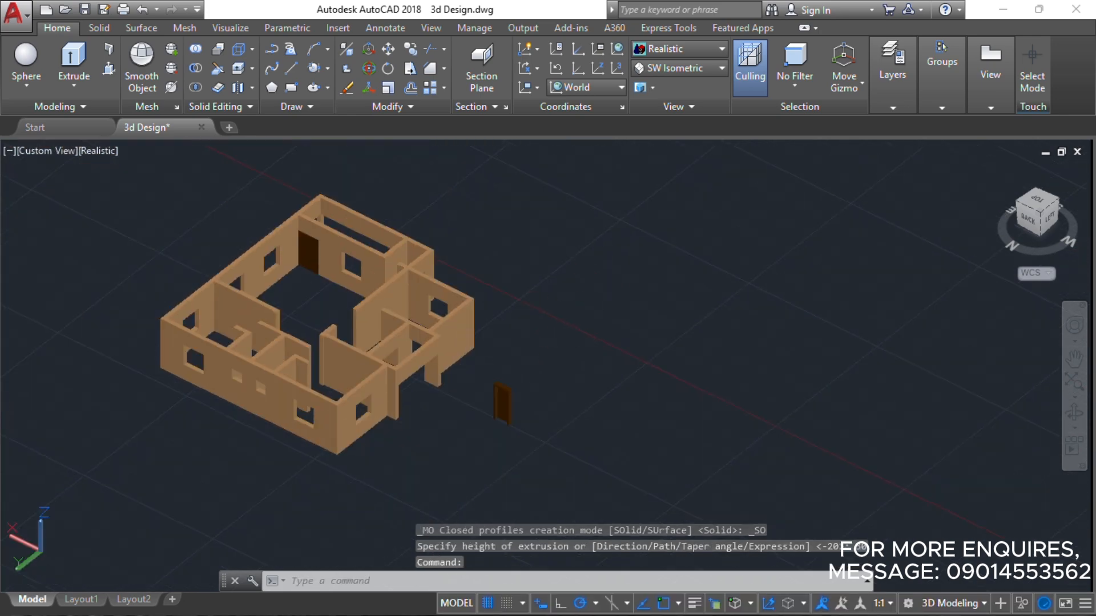
shift+middle_drag(562, 342, 357, 303)
middle_drag(1087, 315, 214, 423)
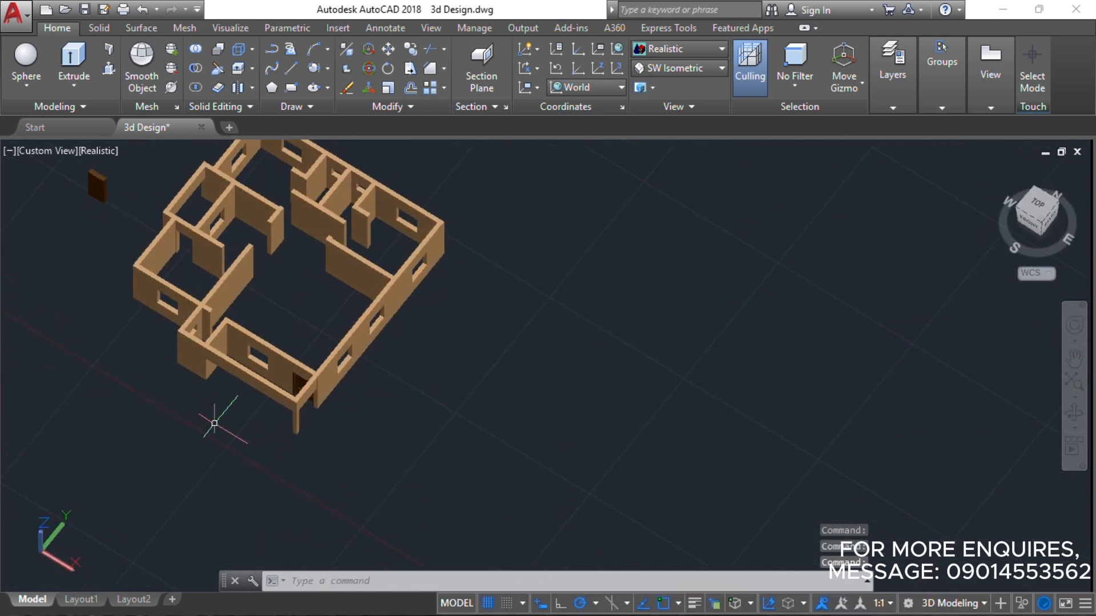
scroll(285, 405, up, 8)
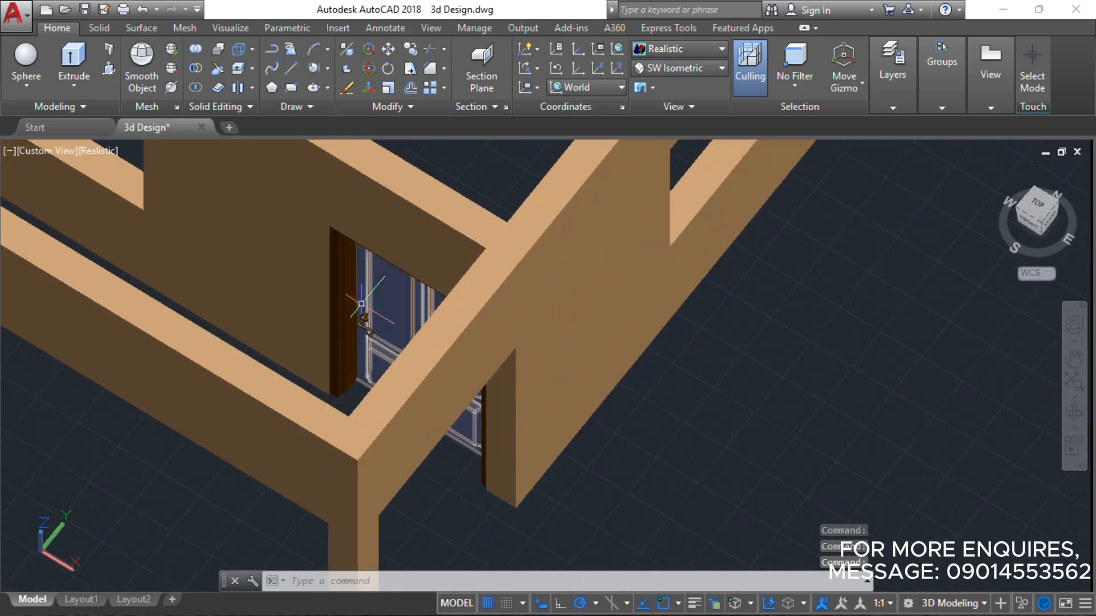
scroll(361, 304, up, 5)
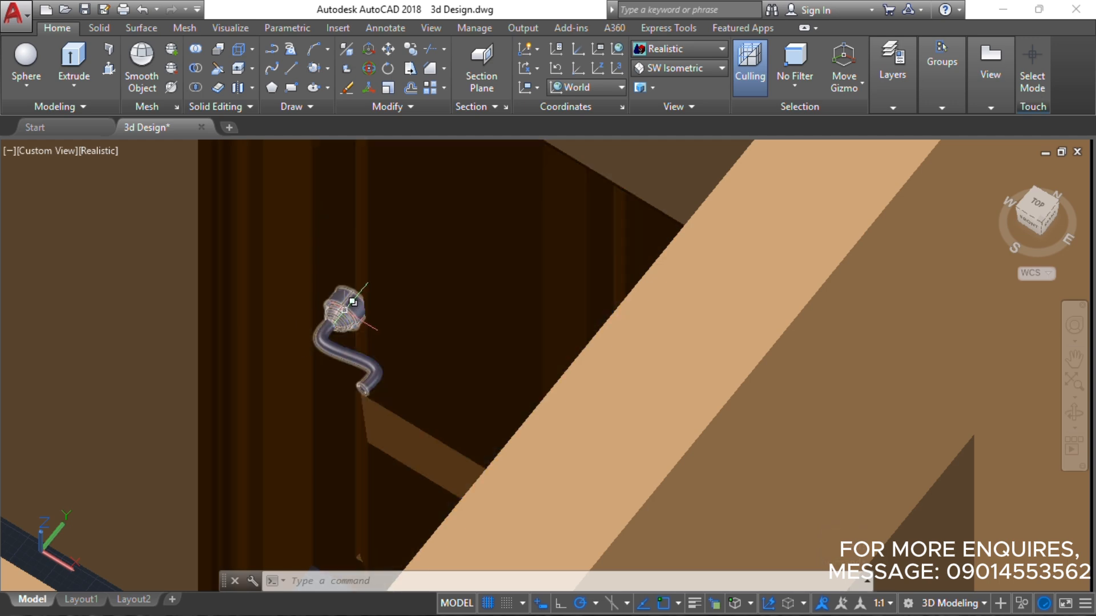
click(343, 299)
click(379, 370)
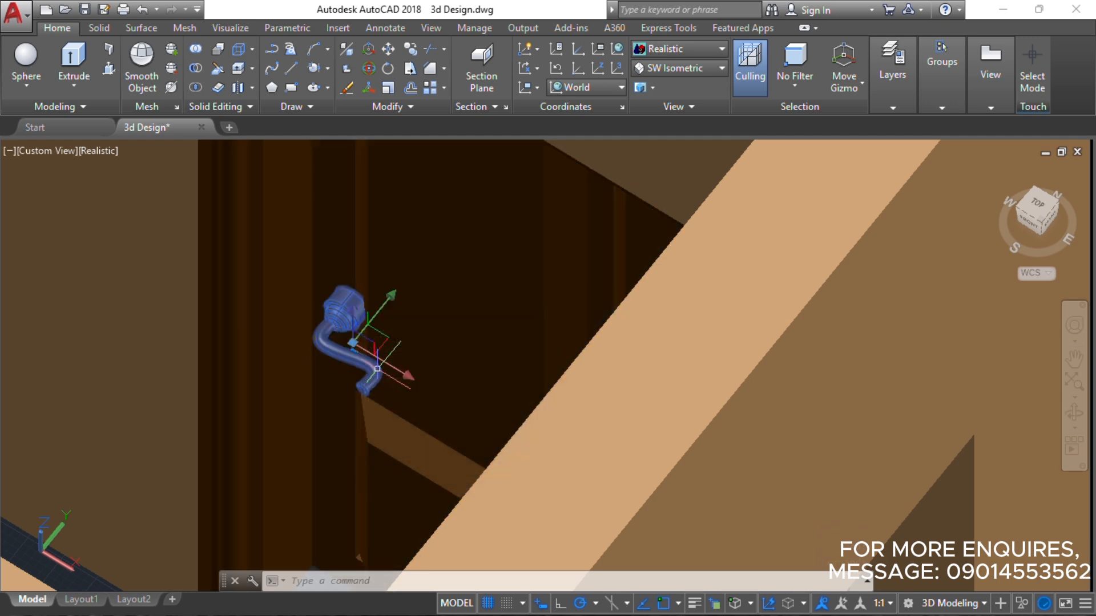
scroll(385, 368, down, 5)
scroll(400, 370, down, 3)
scroll(391, 363, up, 4)
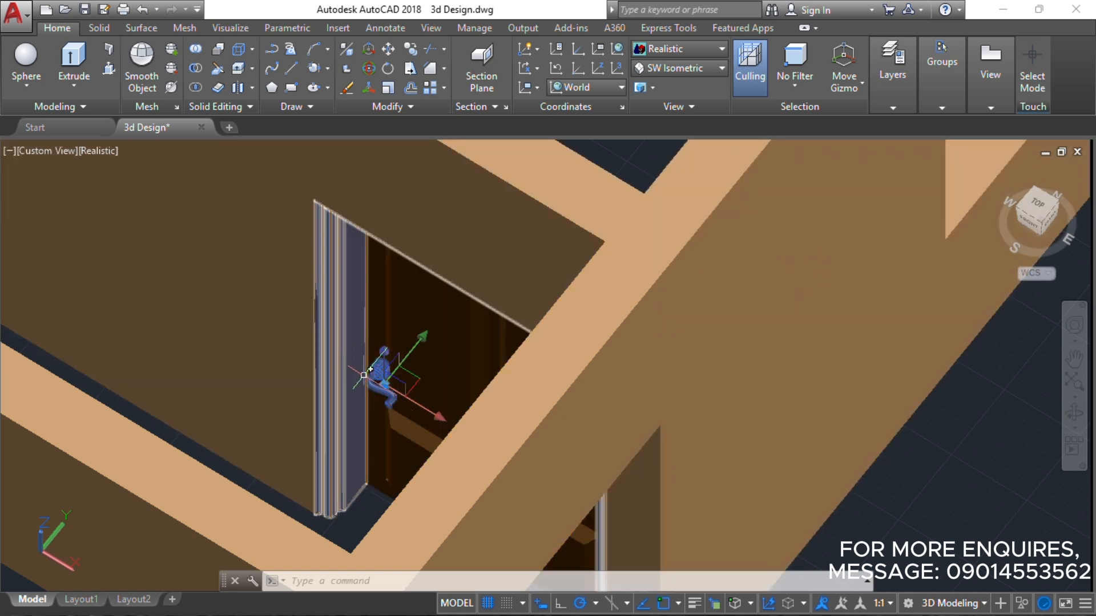
key(Return)
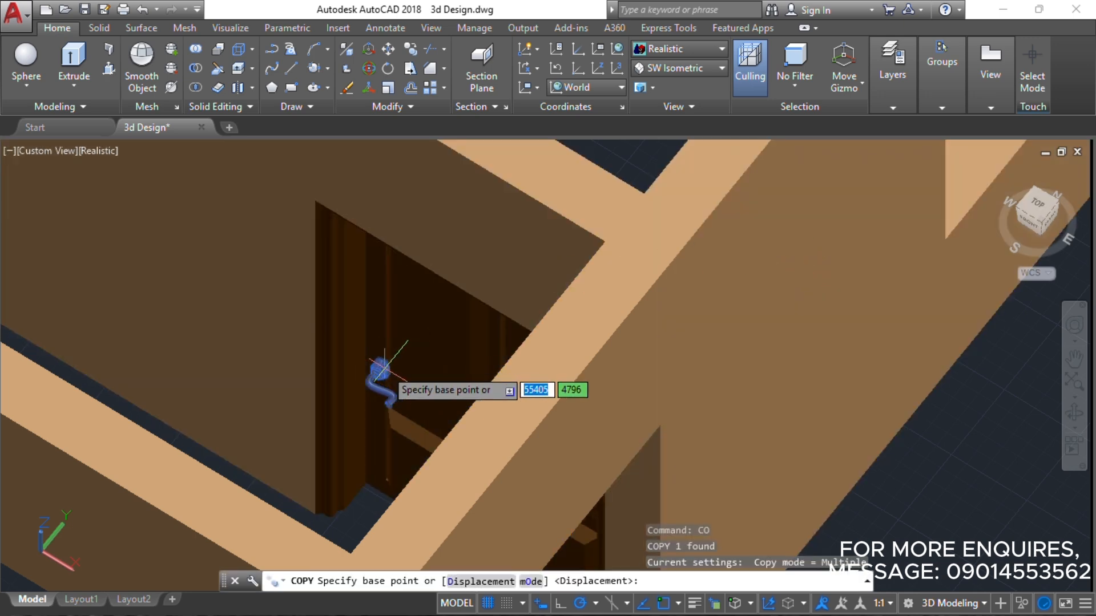
click(381, 370)
scroll(251, 392, down, 5)
middle_drag(262, 398, 625, 349)
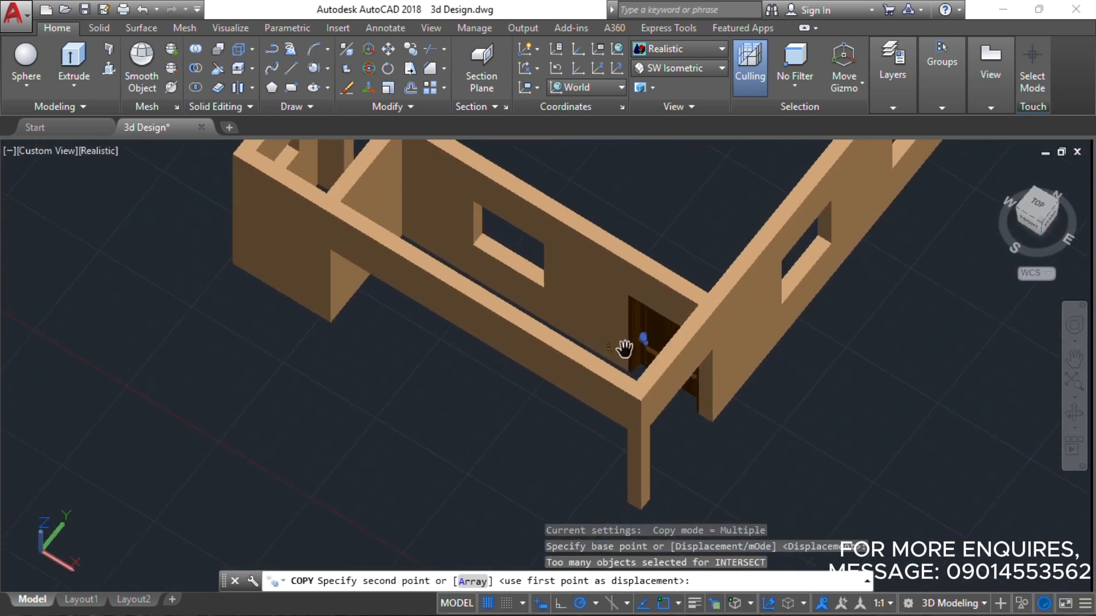
scroll(246, 401, down, 4)
middle_drag(438, 391, 562, 294)
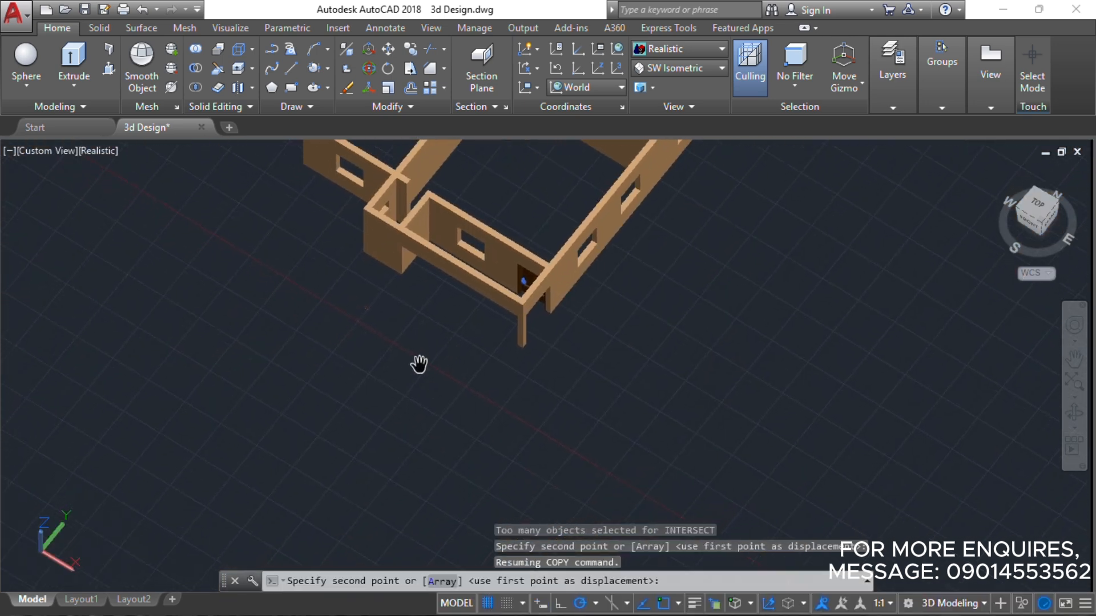
shift+middle_drag(376, 340, 653, 444)
scroll(394, 427, up, 3)
scroll(393, 426, up, 2)
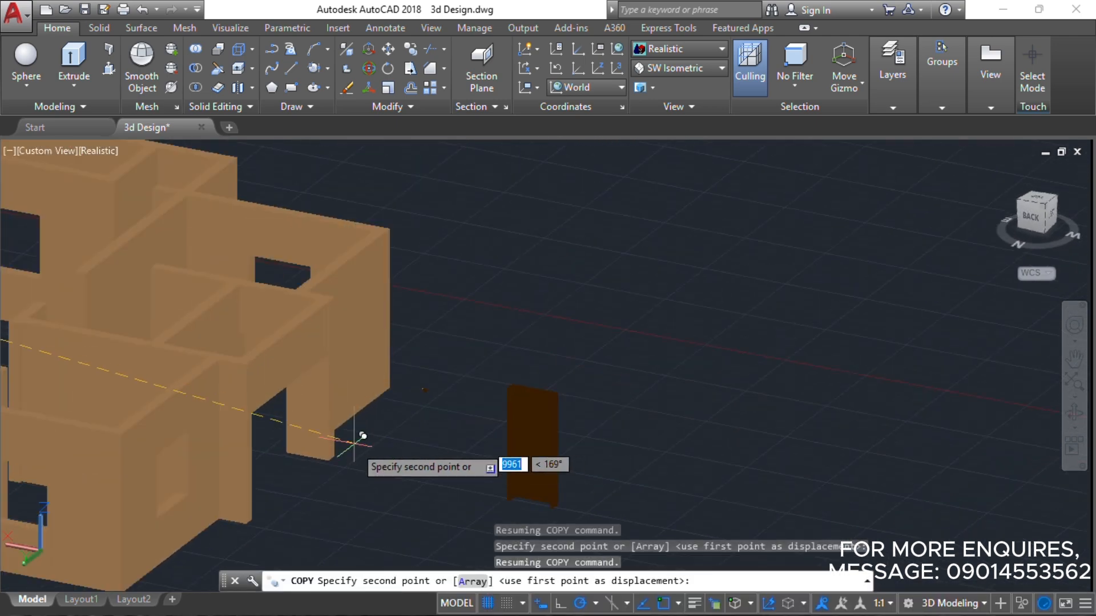
scroll(251, 334, up, 2)
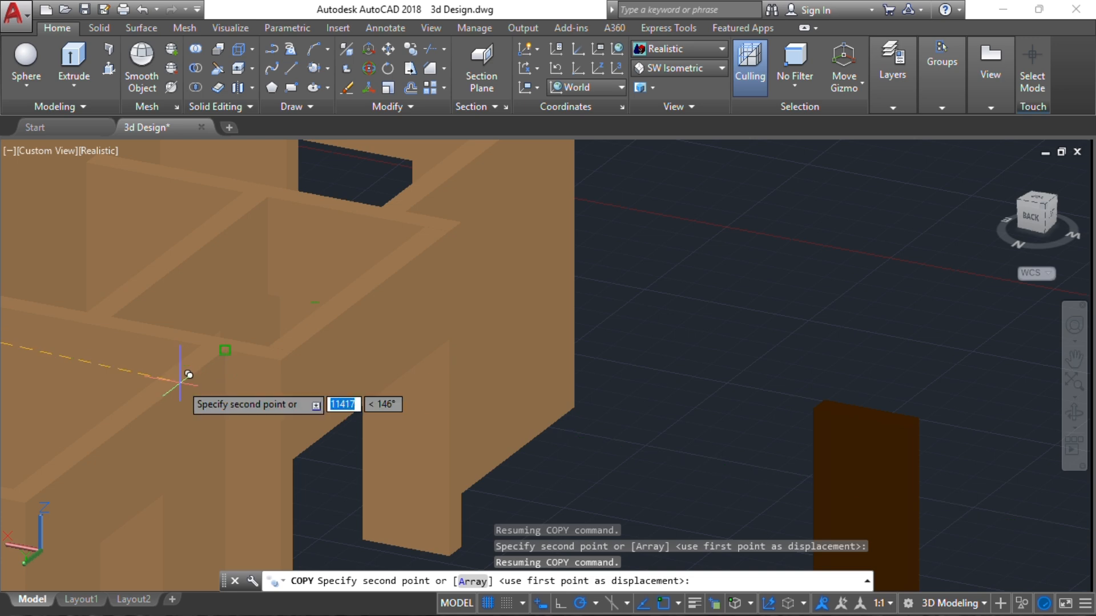
middle_drag(238, 371, 260, 235)
middle_drag(258, 279, 248, 353)
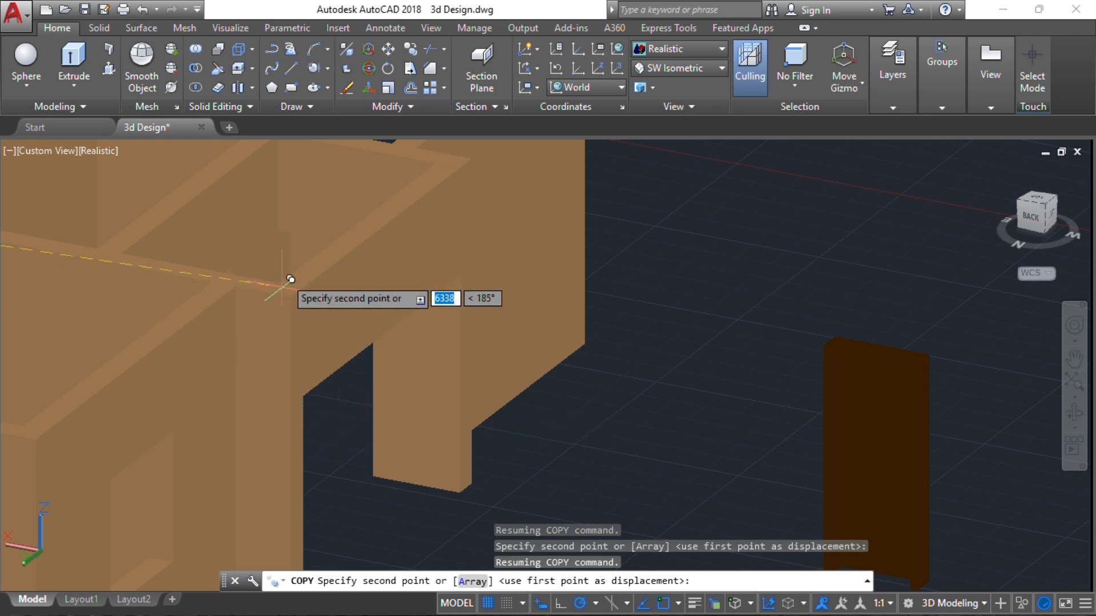
middle_drag(864, 334, 612, 248)
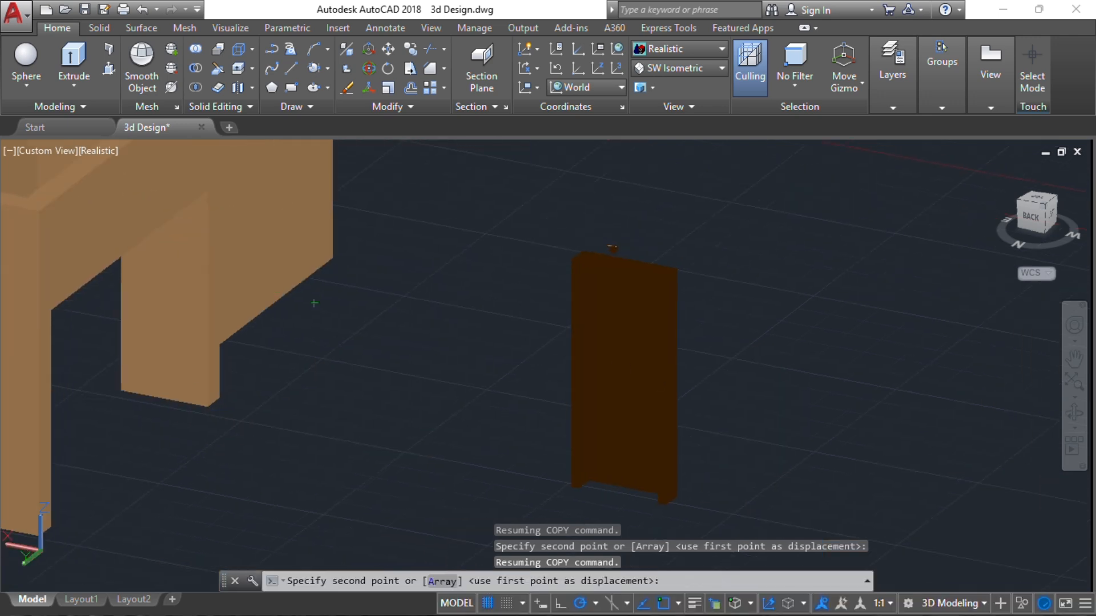
scroll(608, 505, up, 6)
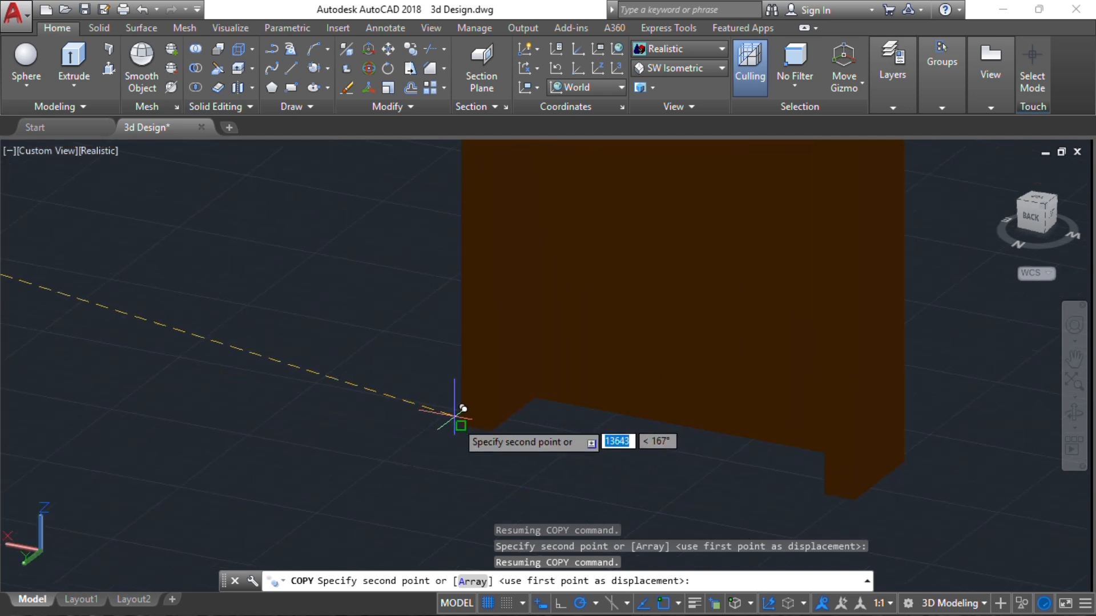
scroll(451, 416, down, 4)
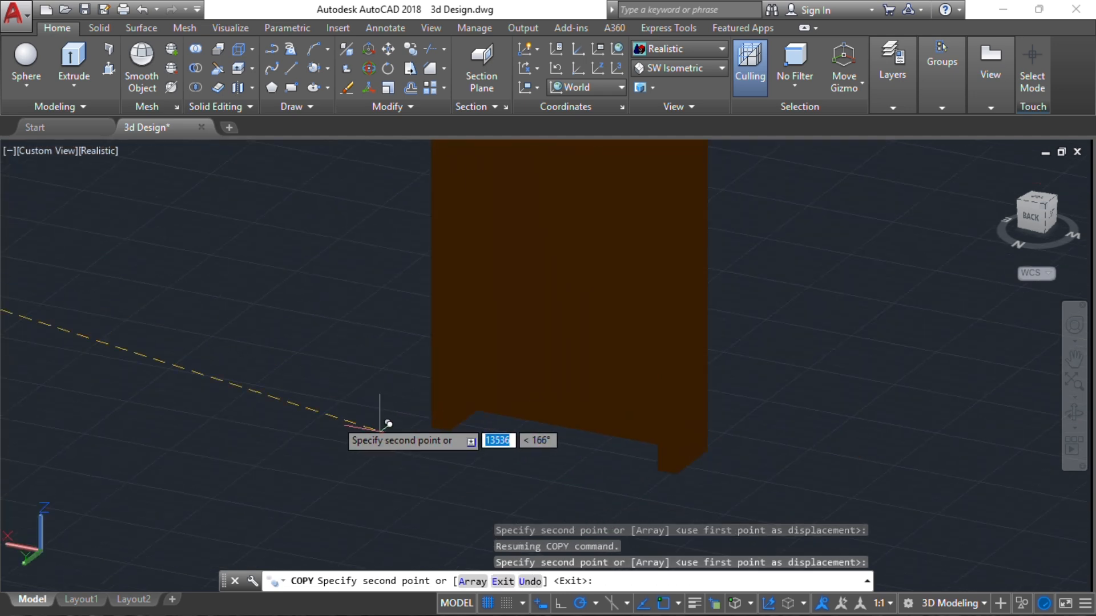